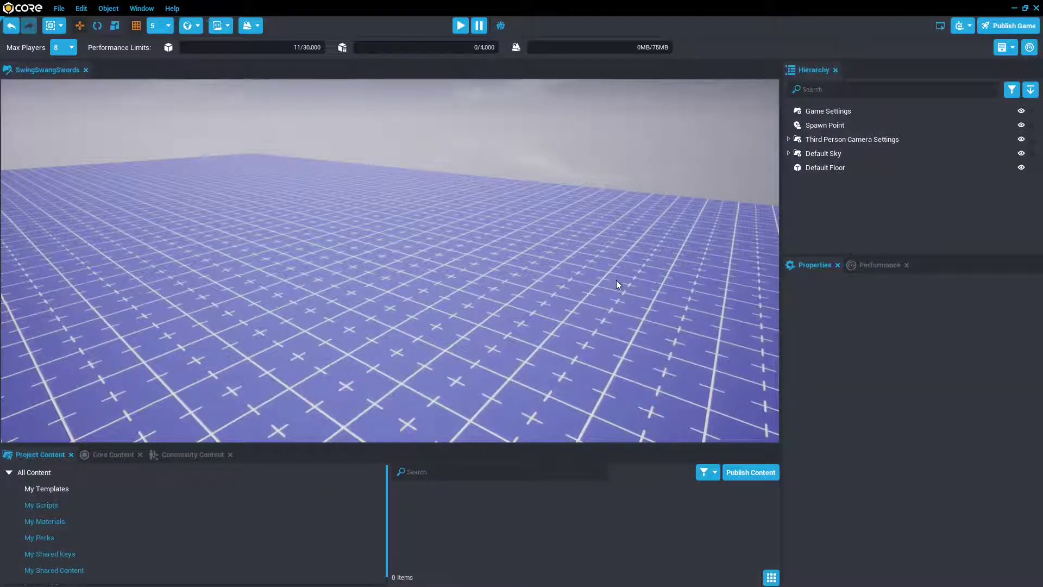
Step: Search the Core Content for "sword" and place the Advanced 2-Handed Sword on the default floor
click(121, 453)
click(448, 471)
text(s)
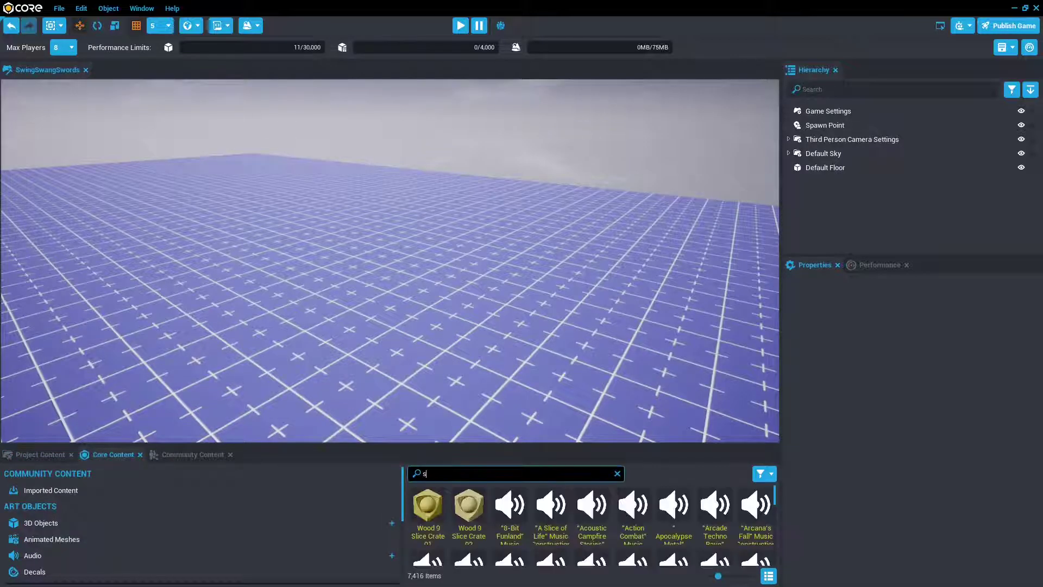
text(word)
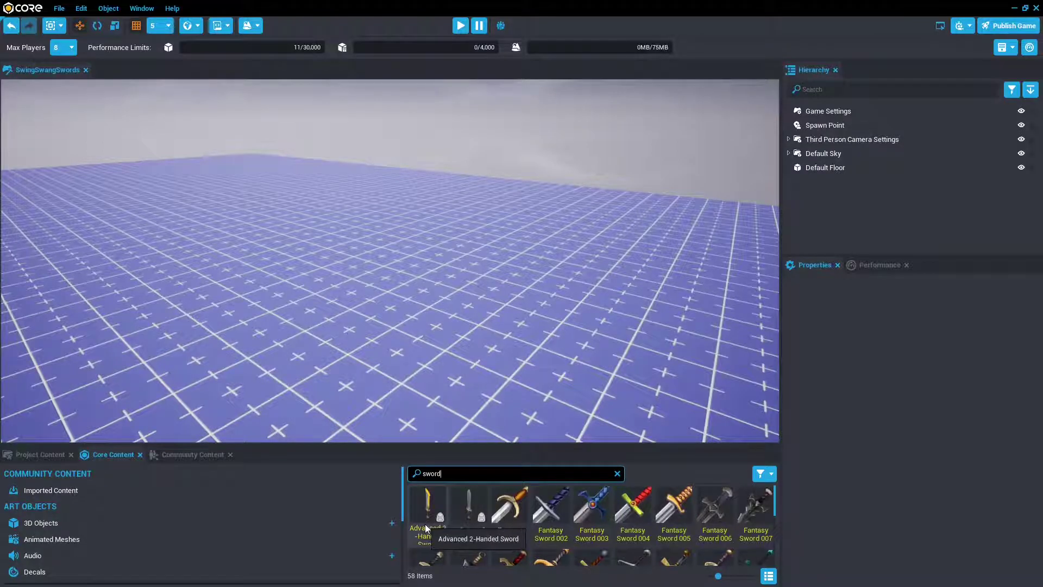
drag(426, 530, 402, 288)
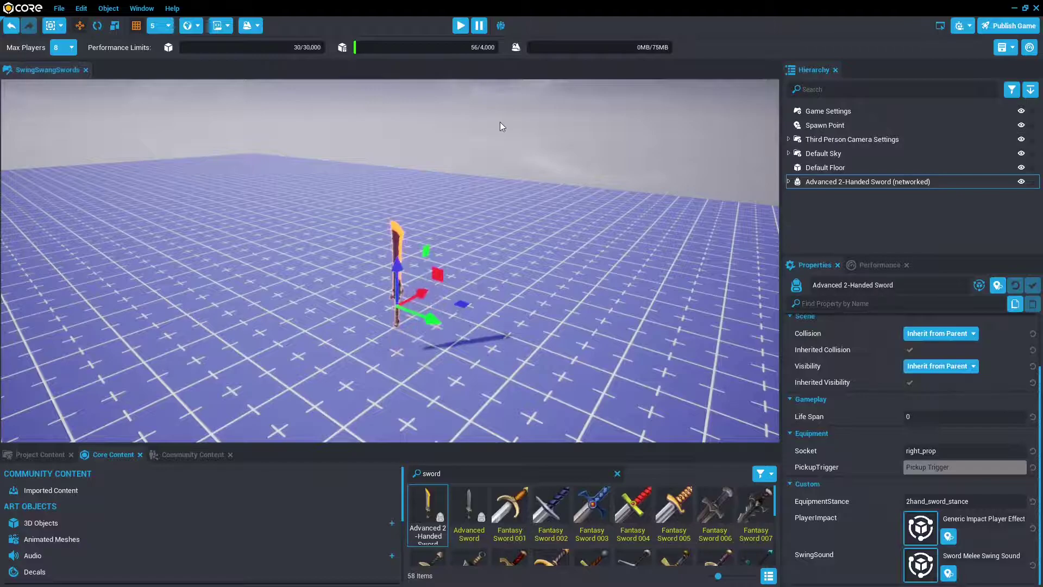
Step: Preview the game, walk to the sword, equip it and swing it several times, and end the preview
click(460, 25)
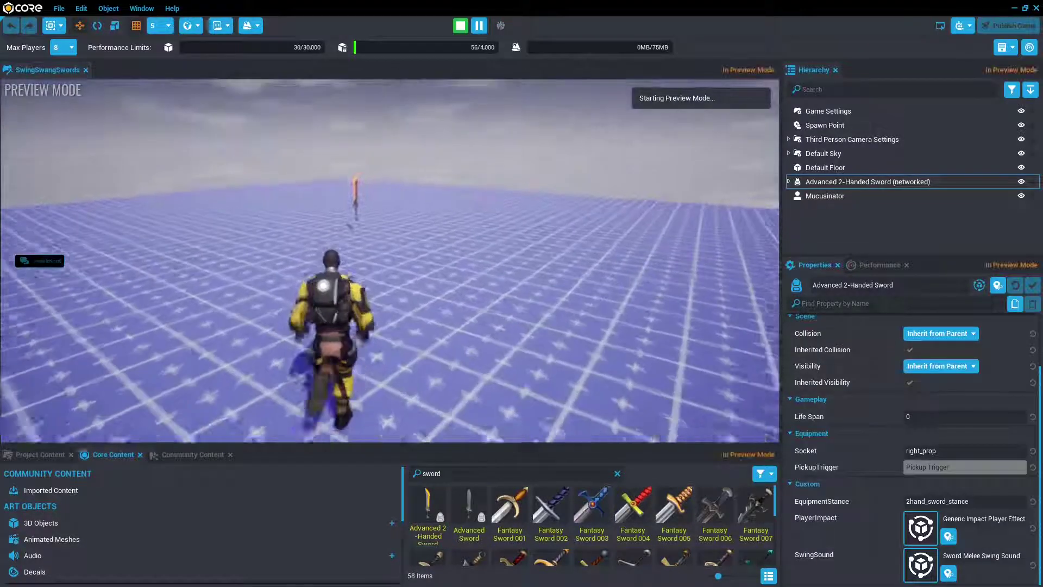
key(w)
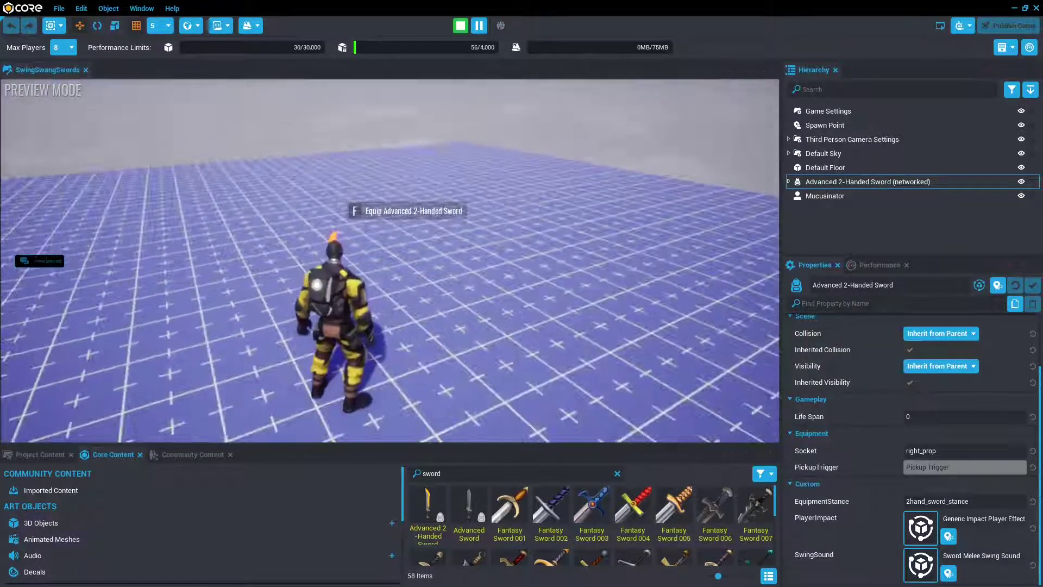
key(f)
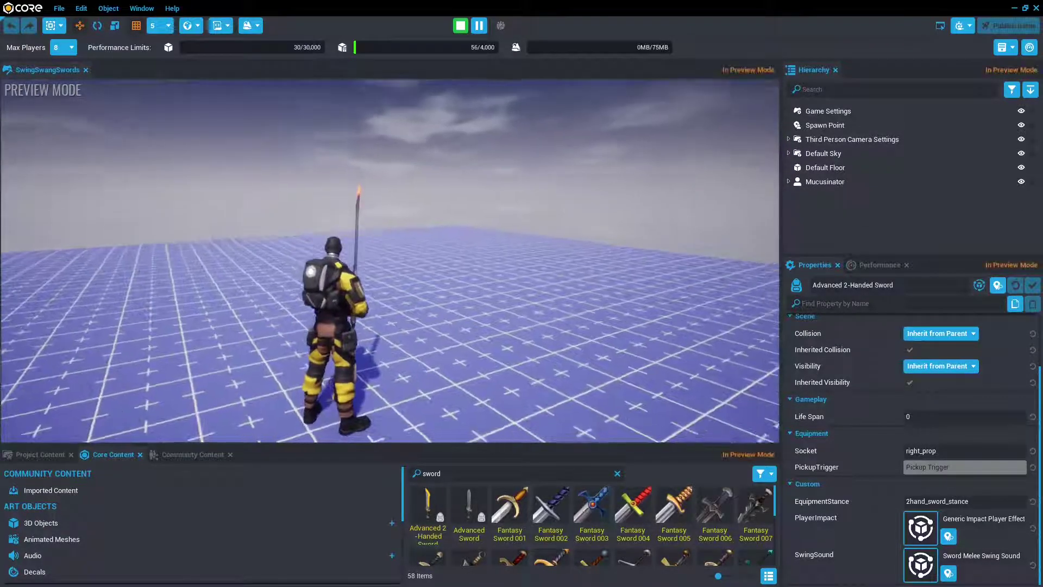
click(391, 261)
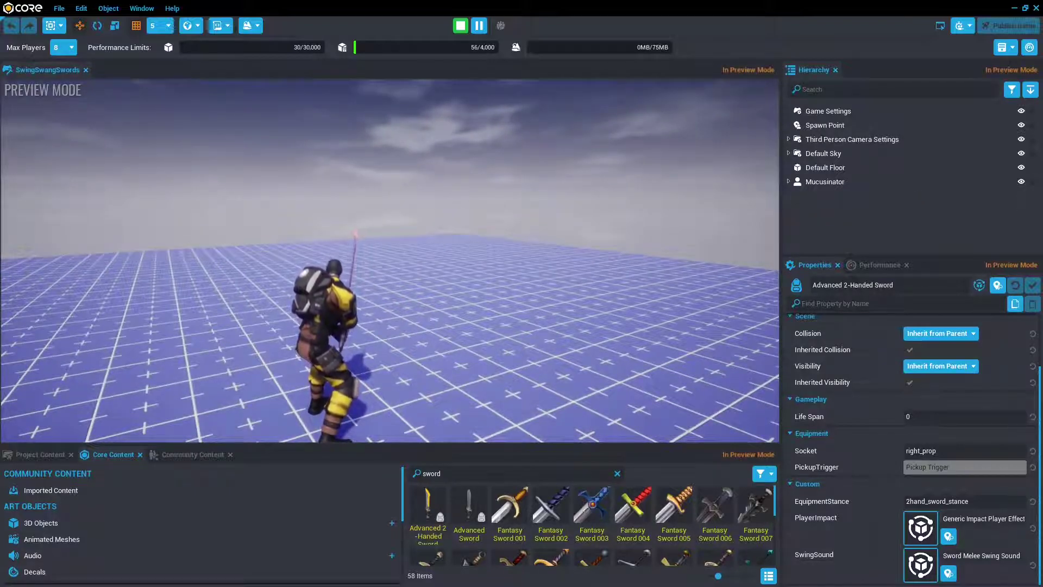
click(390, 260)
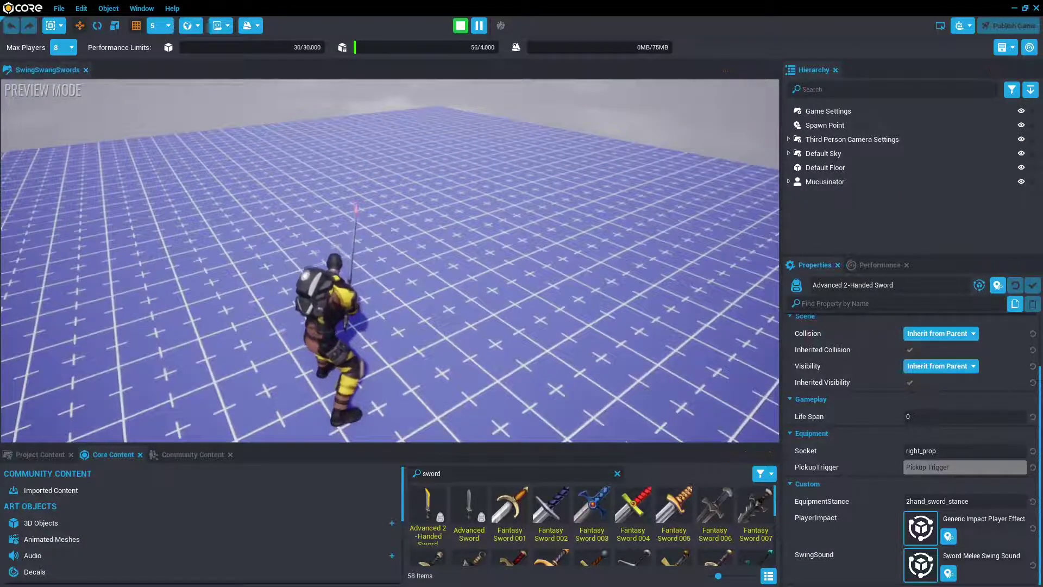
click(391, 261)
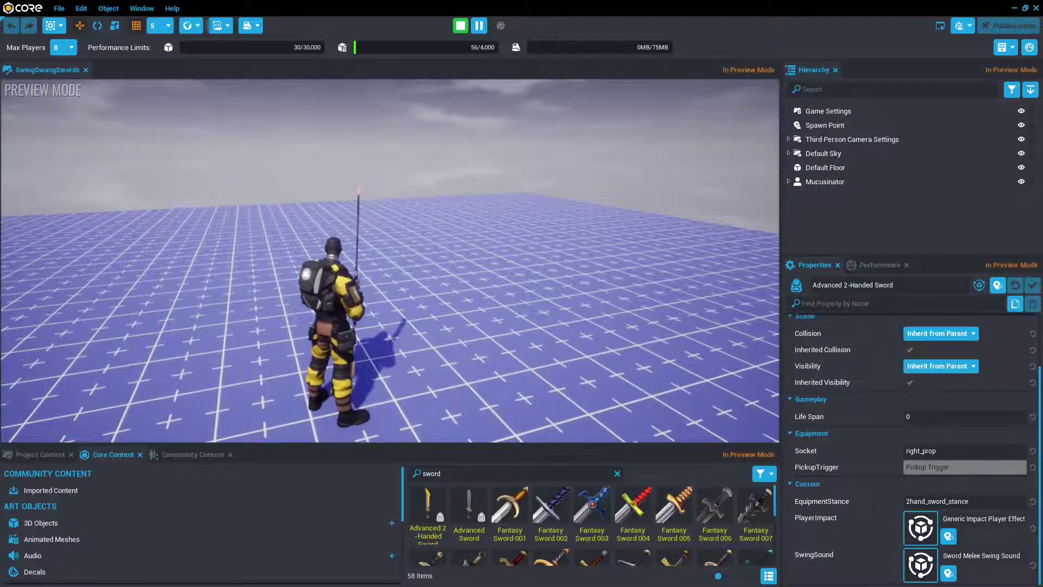
key(Escape)
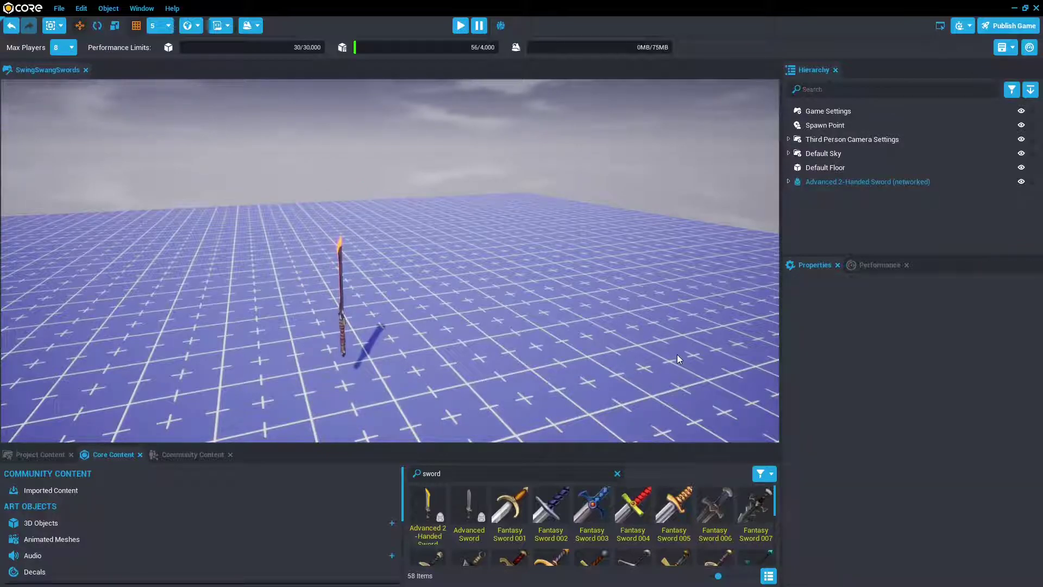
Step: Try head as the Advanced 2-Handed Sword's equipment Socket, and undo the change
click(853, 184)
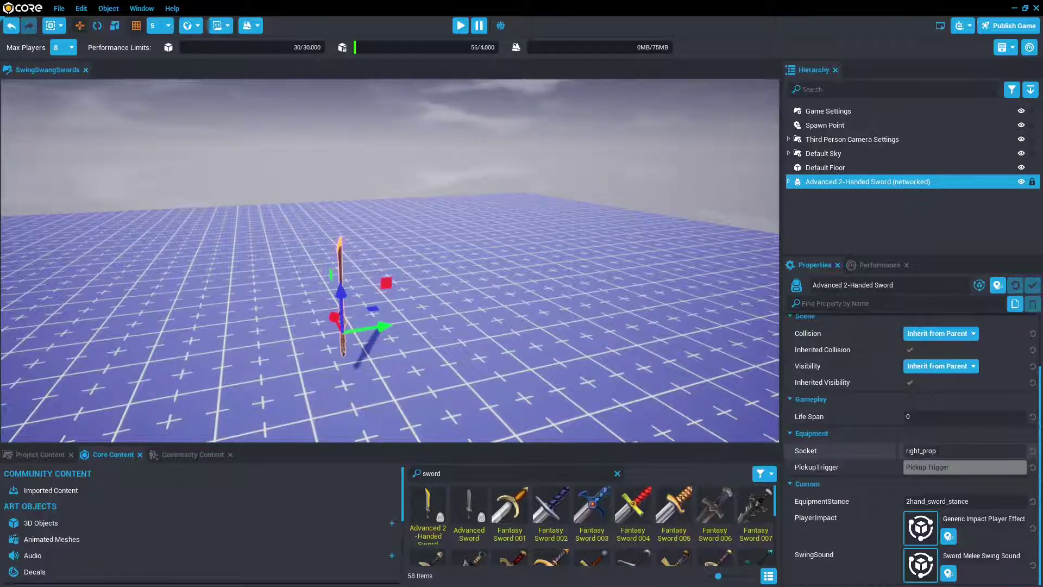
click(923, 451)
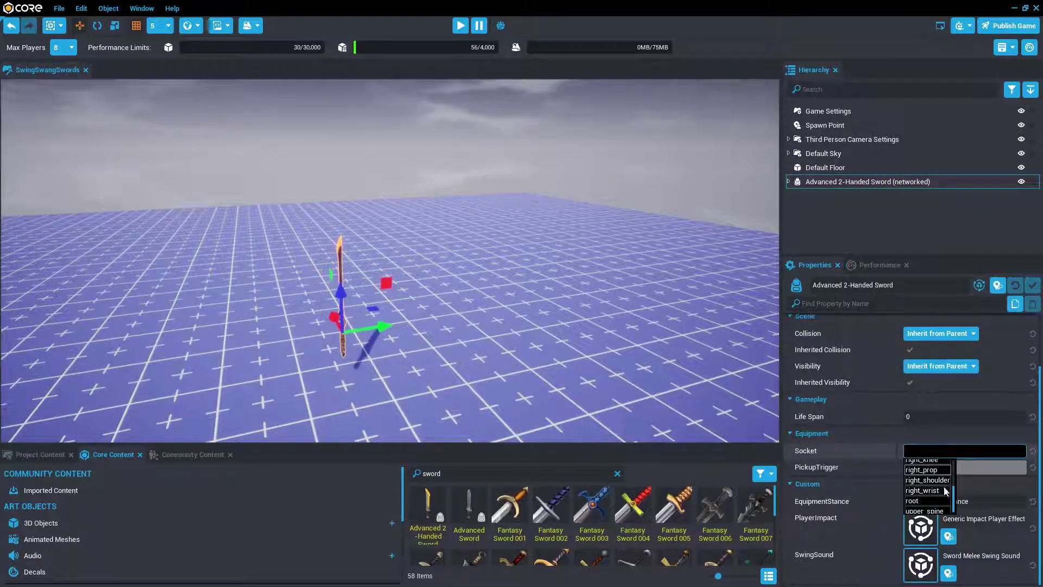
text(head)
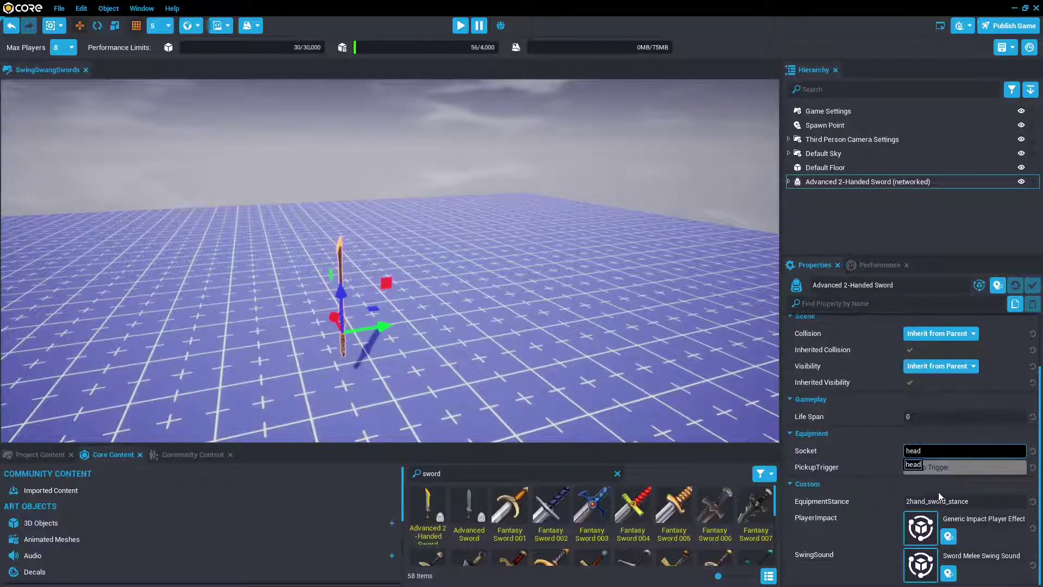
key(ctrl+z)
key(ctrl+z)
key(ctrl+z)
key(ctrl+z)
key(ctrl+z)
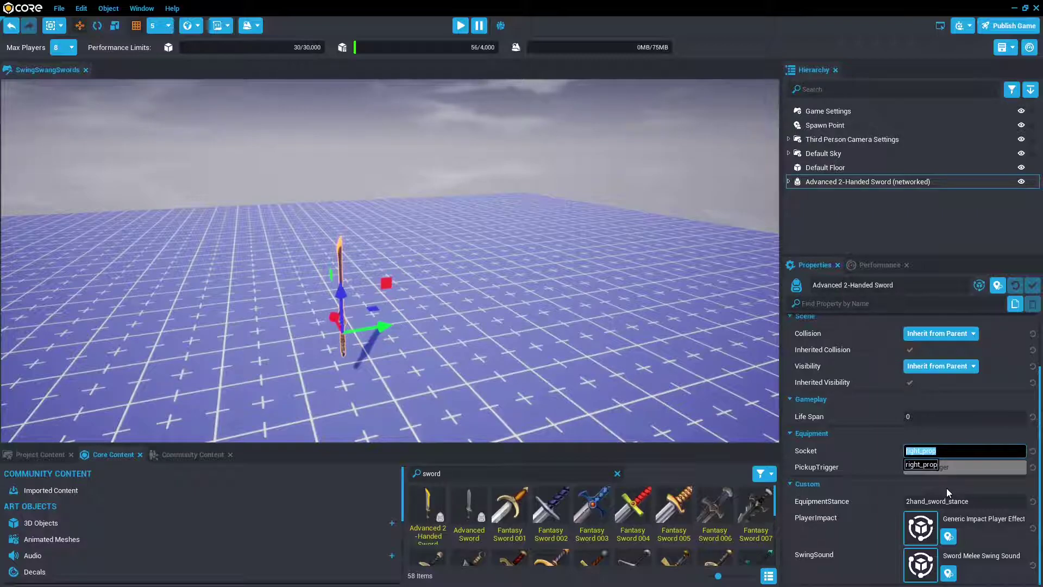
click(947, 488)
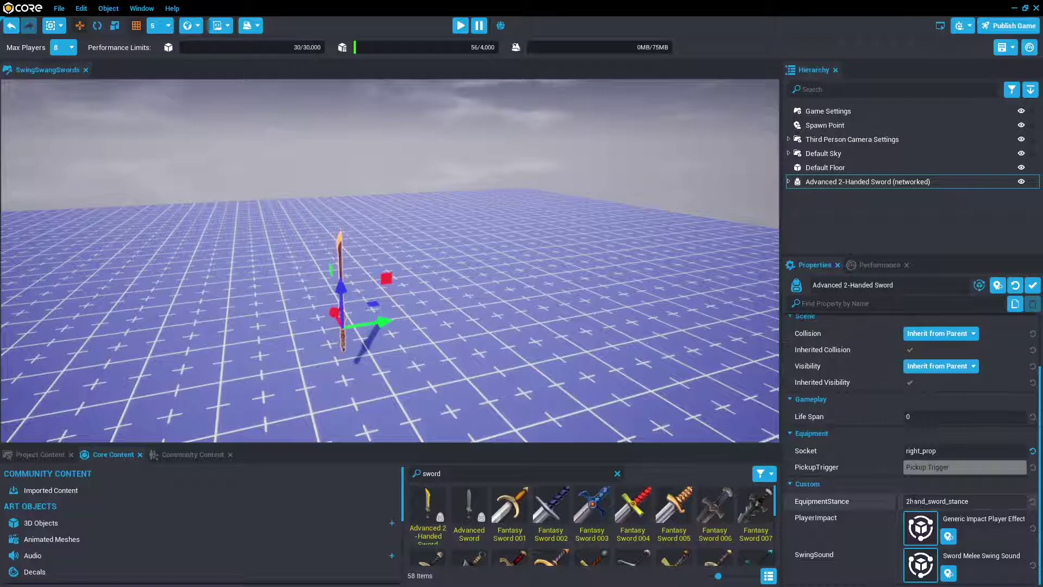
Step: Set the sword's EquipmentStance to 1hand_sword_stance
drag(911, 500, 855, 504)
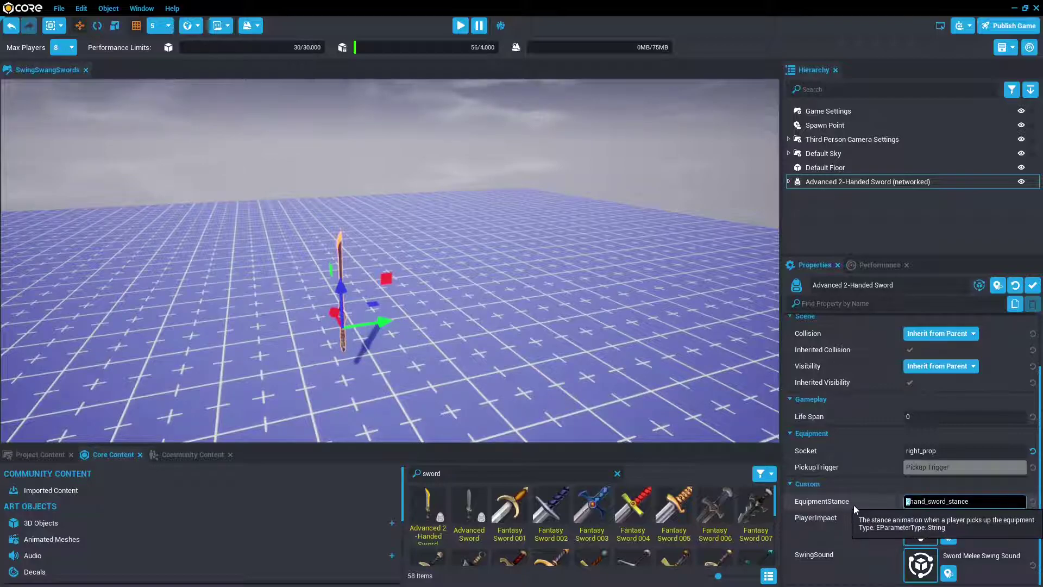
text(1)
right_drag(494, 297, 490, 190)
Step: Preview the game, equip the sword to test its changed stance with a few swings, and end the preview
click(460, 25)
key(w)
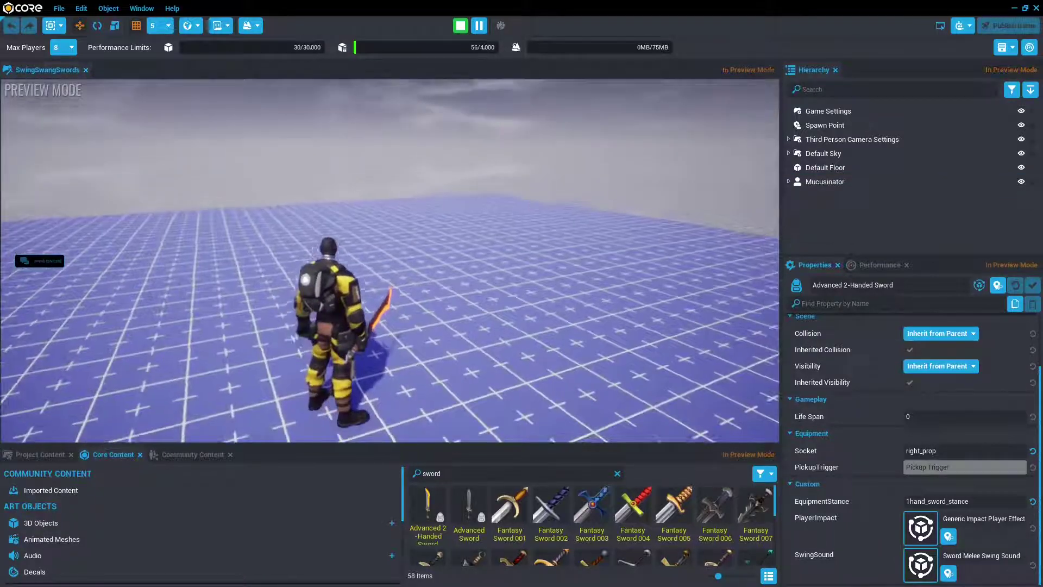
click(390, 260)
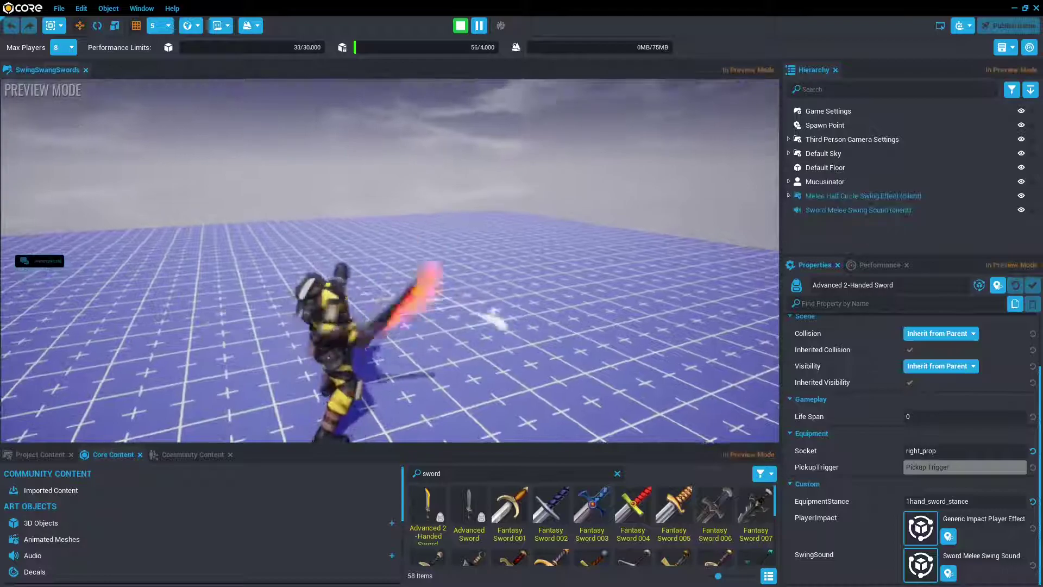
click(389, 261)
key(Escape)
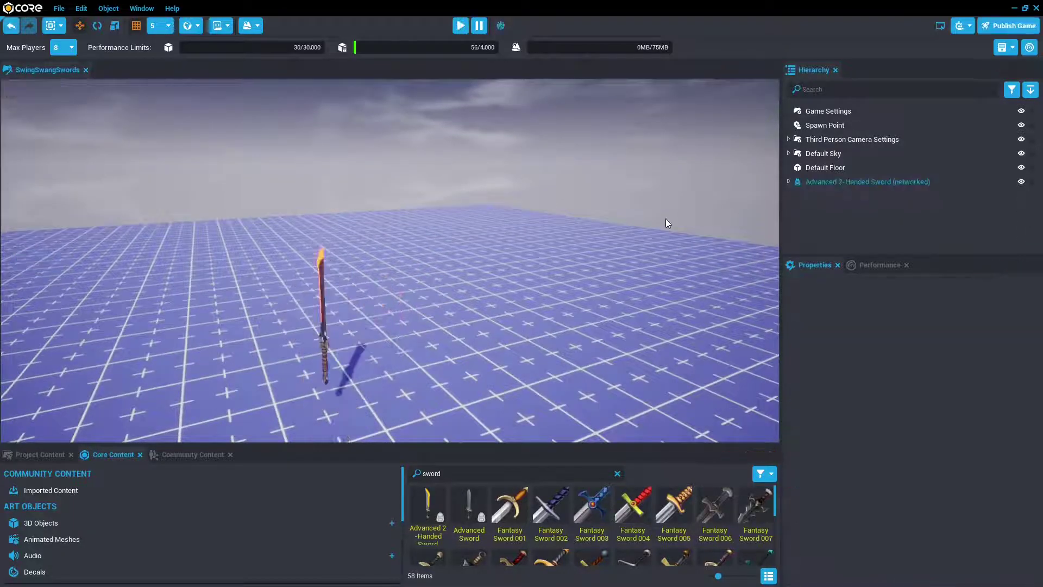
Step: Select the Pickup Trigger inside the Advanced 2-Handed Sword and turn on gizmo visibility to inspect its trigger volumes
click(853, 180)
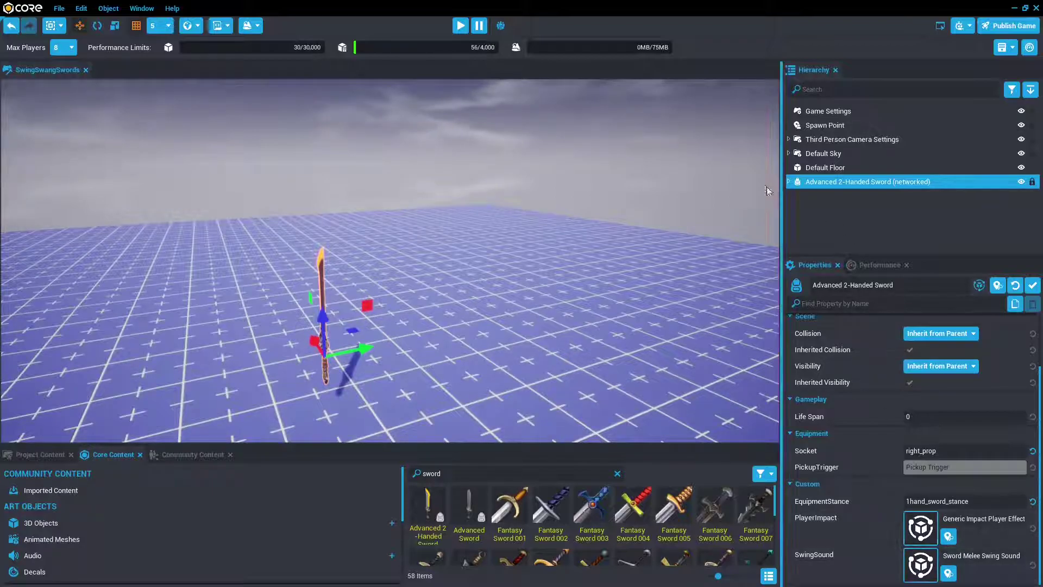
click(788, 182)
click(840, 197)
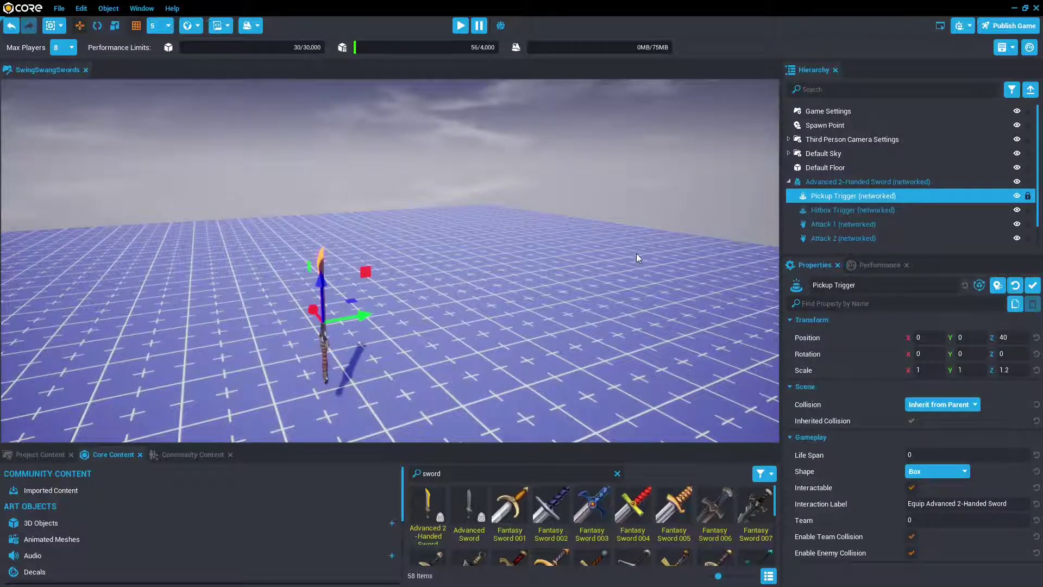
key(v)
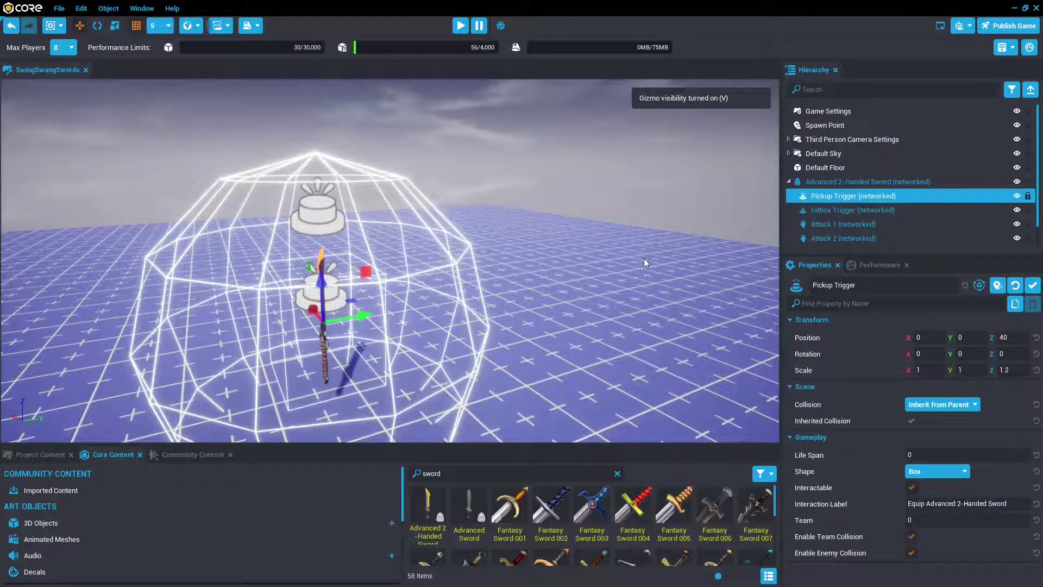
scroll(637, 255, up, 3)
alt+drag(626, 265, 62, 275)
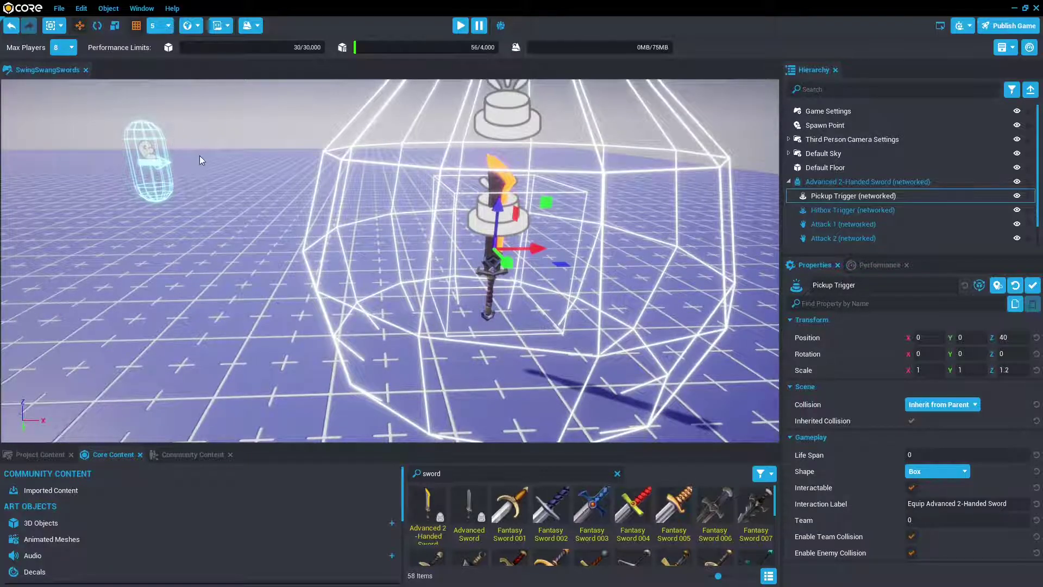
scroll(305, 200, down, 5)
scroll(305, 200, up, 4)
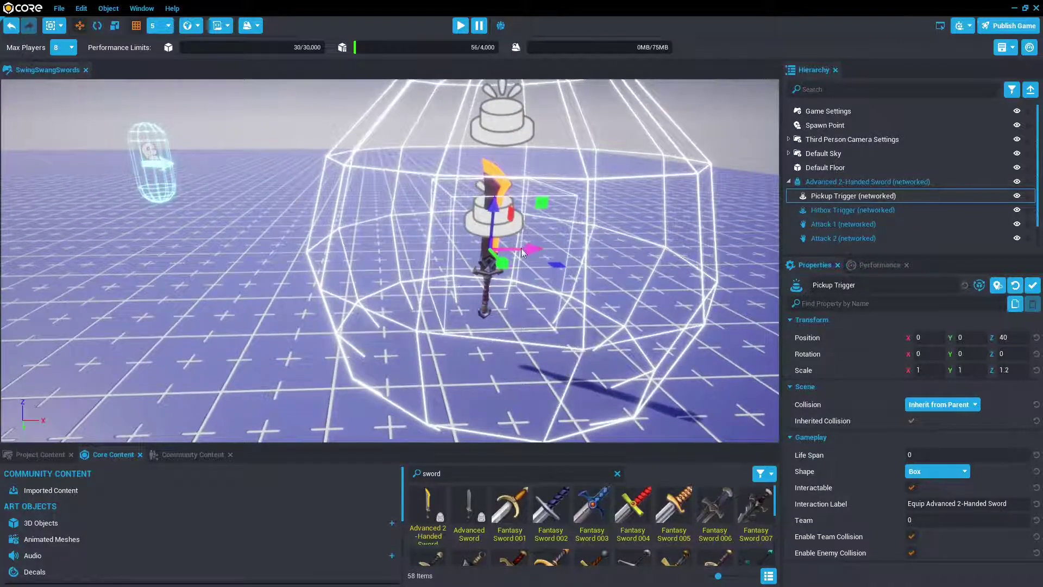
Step: Move the Pickup Trigger away from the sword to X -300 and examine its Interaction Label
drag(522, 249, 202, 253)
key(a)
right_drag(299, 269, 298, 270)
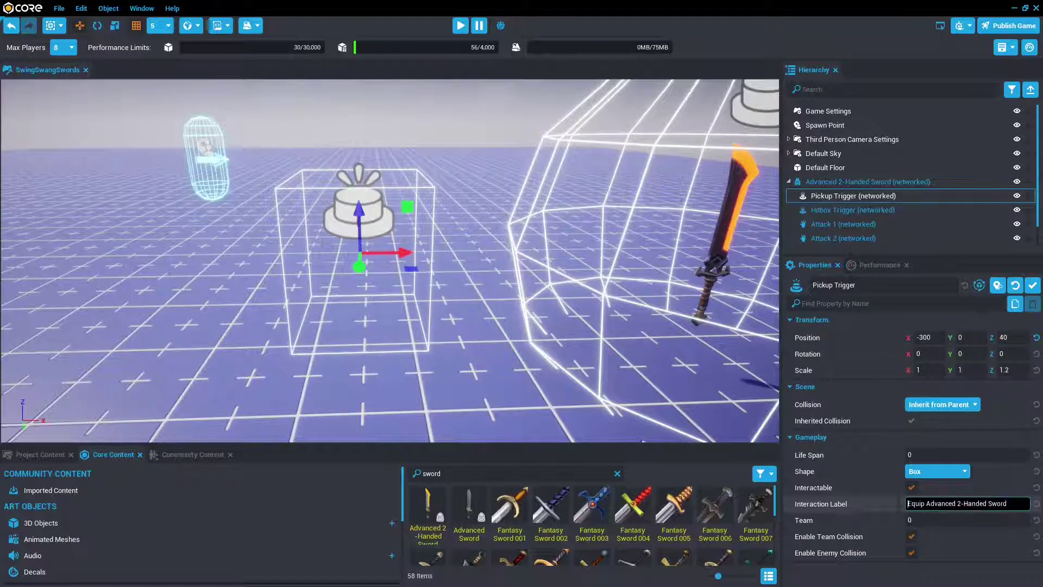
key(ctrl+a)
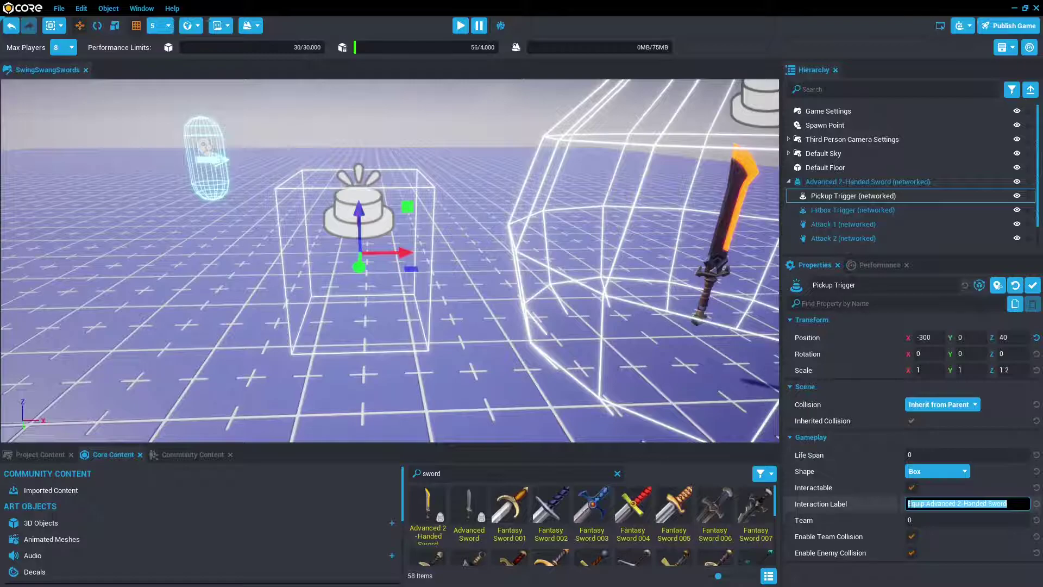
click(851, 197)
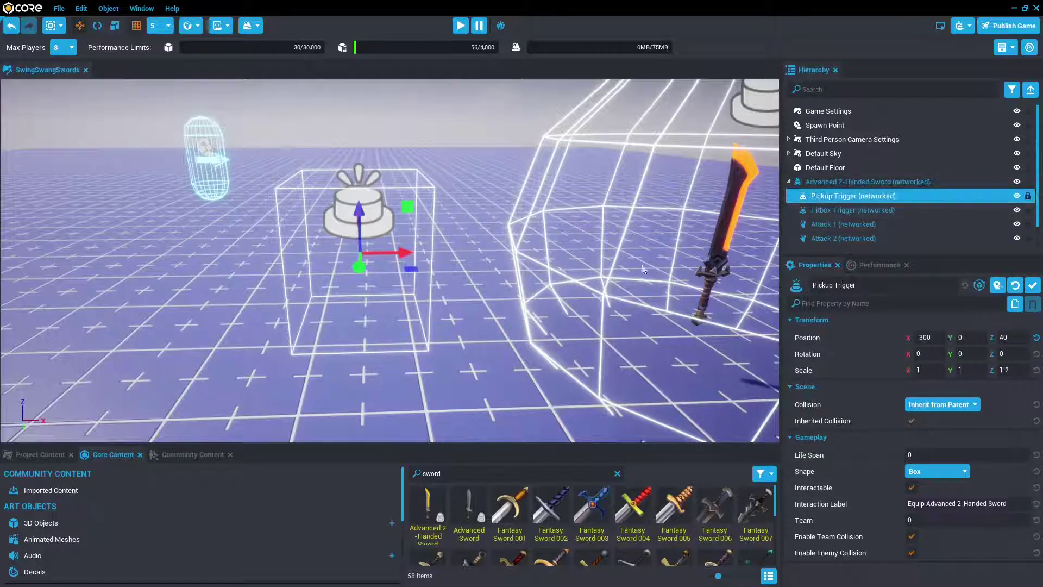
Step: Undo the Pickup Trigger's move along X, checking the Hitbox Trigger's properties in between
right_drag(634, 266, 640, 268)
key(d)
key(ctrl+z)
click(846, 211)
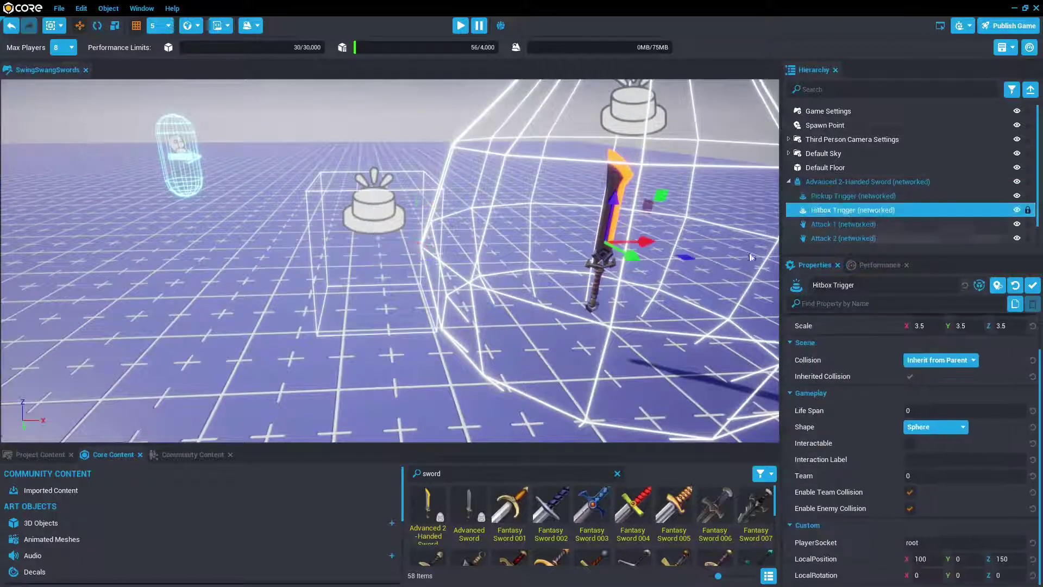
key(f)
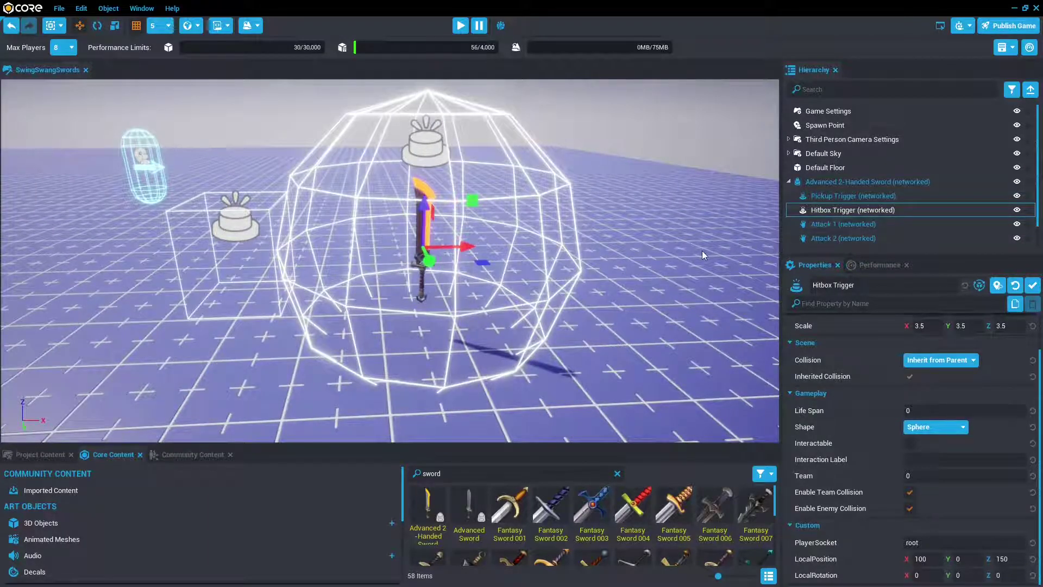
click(807, 197)
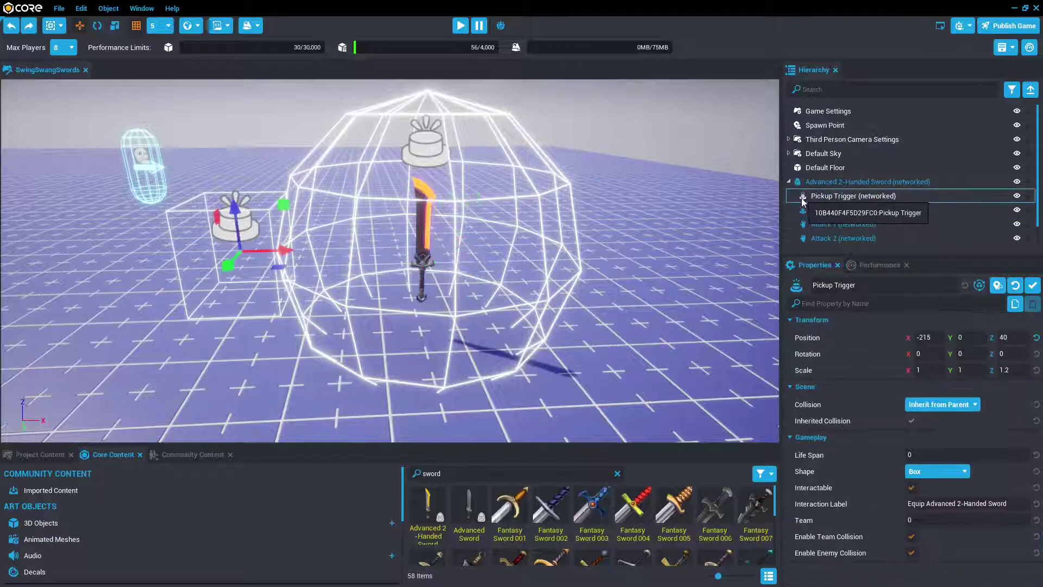
key(ctrl+z)
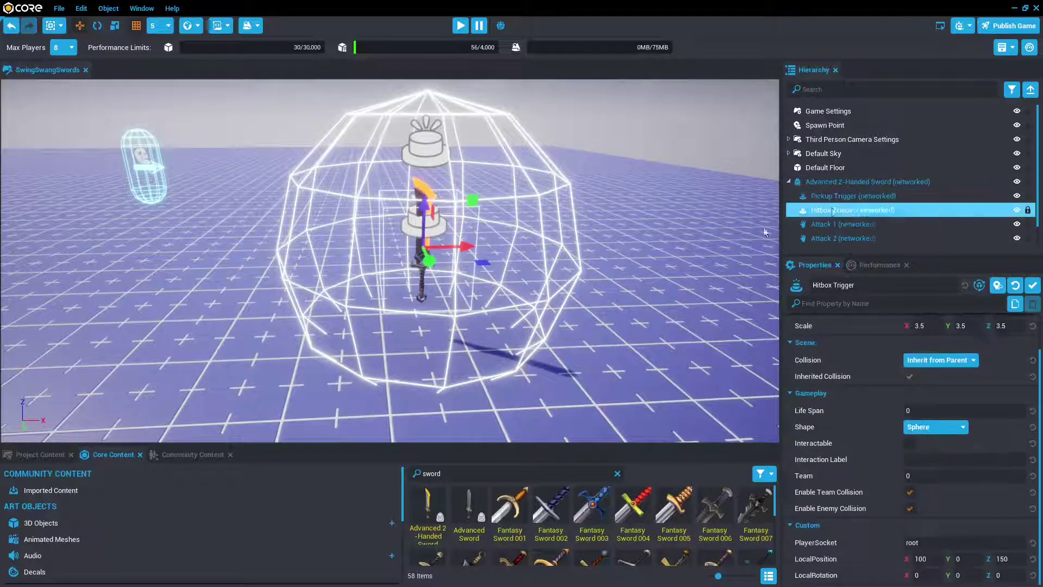
Step: Try moving the spherical Hitbox Trigger away from the sword along X, and undo the move
key(a)
right_drag(443, 236, 443, 236)
drag(578, 247, 398, 256)
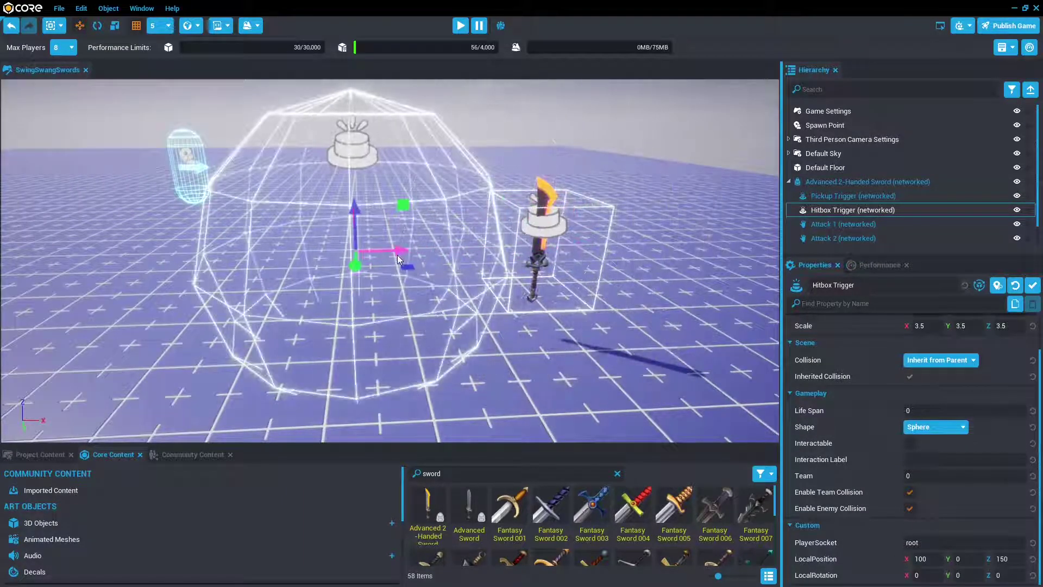
key(ctrl+z)
key(f)
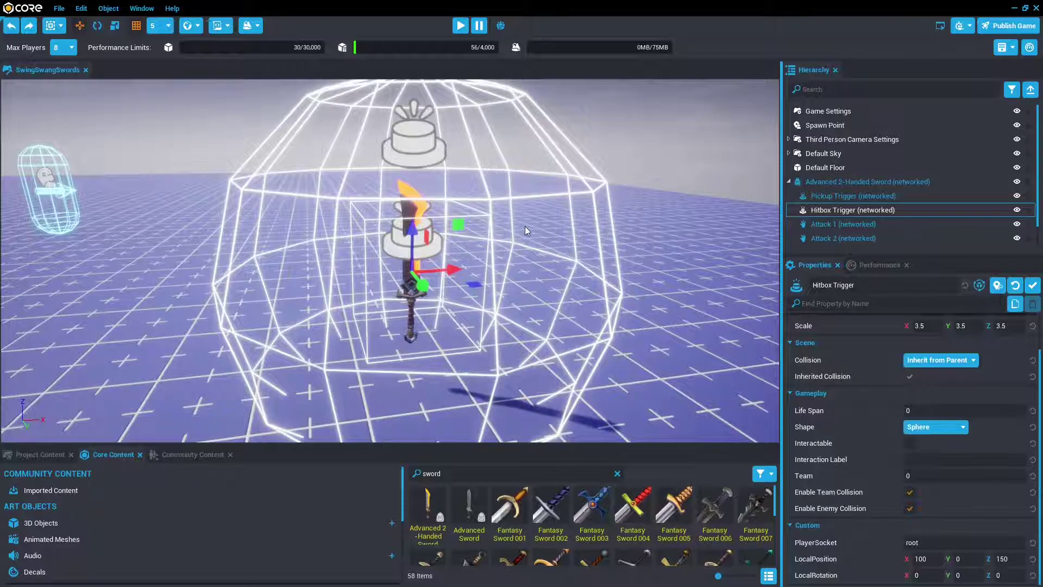
Step: Enable Multiplayer Preview Mode and launch the preview
right_drag(629, 173, 633, 160)
key(s)
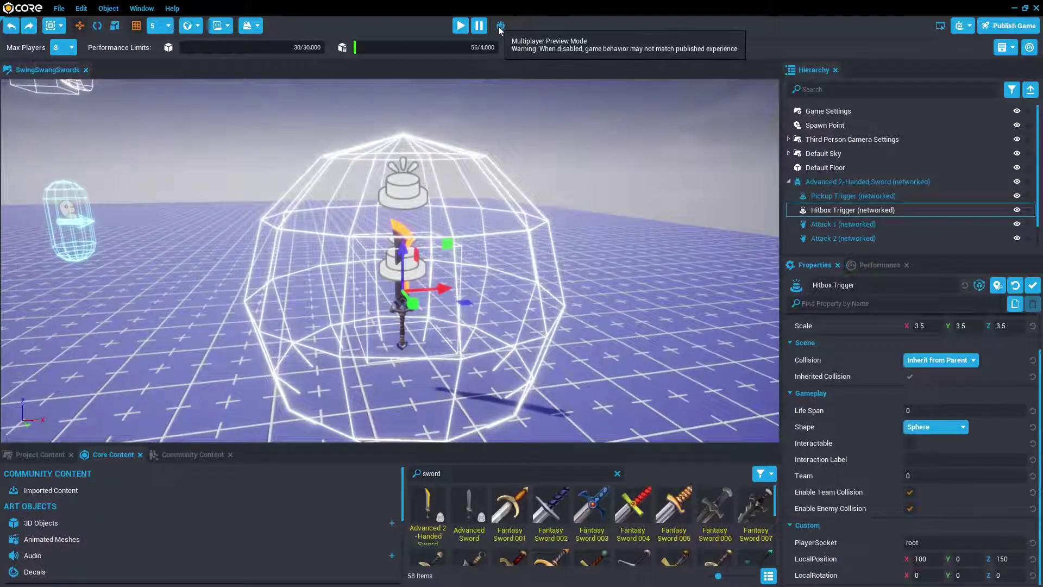
click(501, 26)
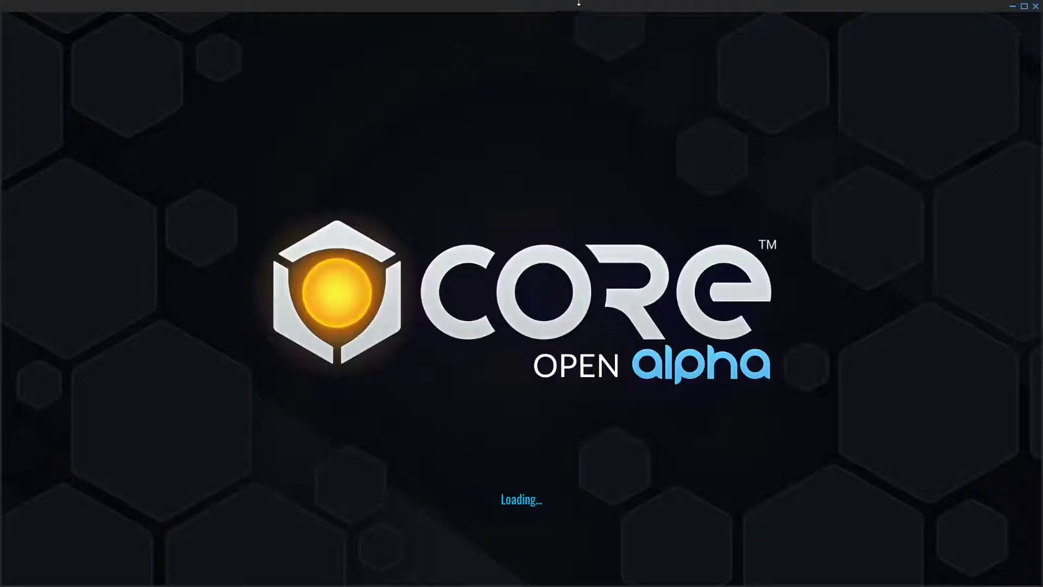
Step: Move the multiplayer preview window clear of the sword in the editor viewport
drag(579, 3, 557, 347)
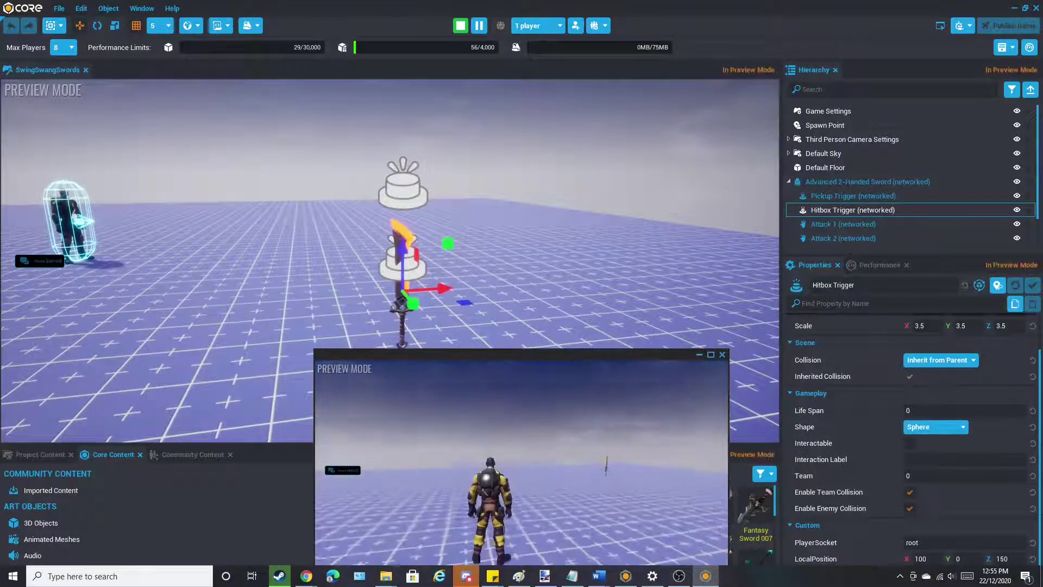
key(Escape)
drag(631, 357, 869, 296)
key(Escape)
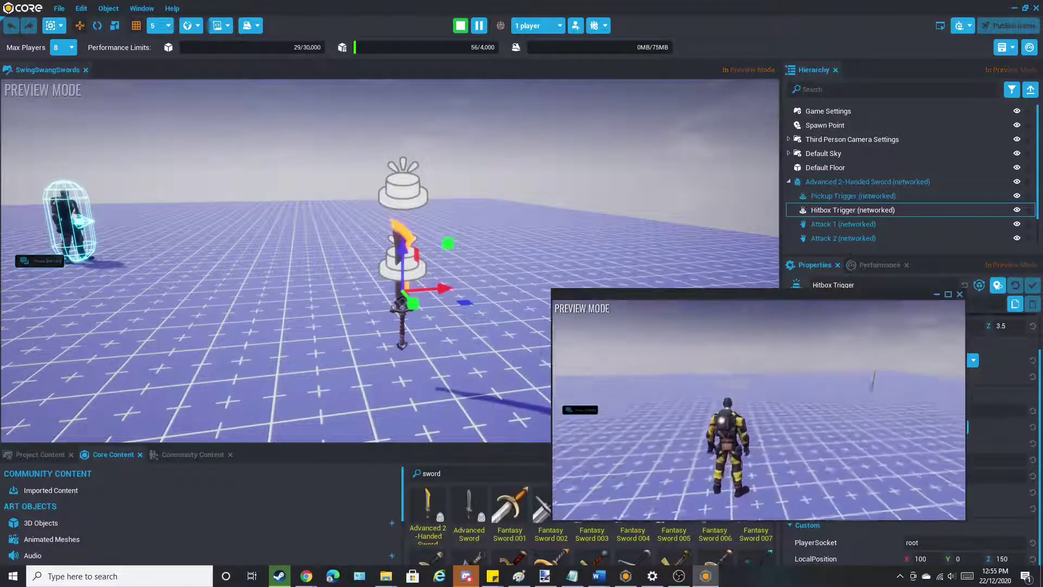
Step: Walk the preview character to the sword, pick it up, and move around to examine how its triggers follow
key(d)
key(w)
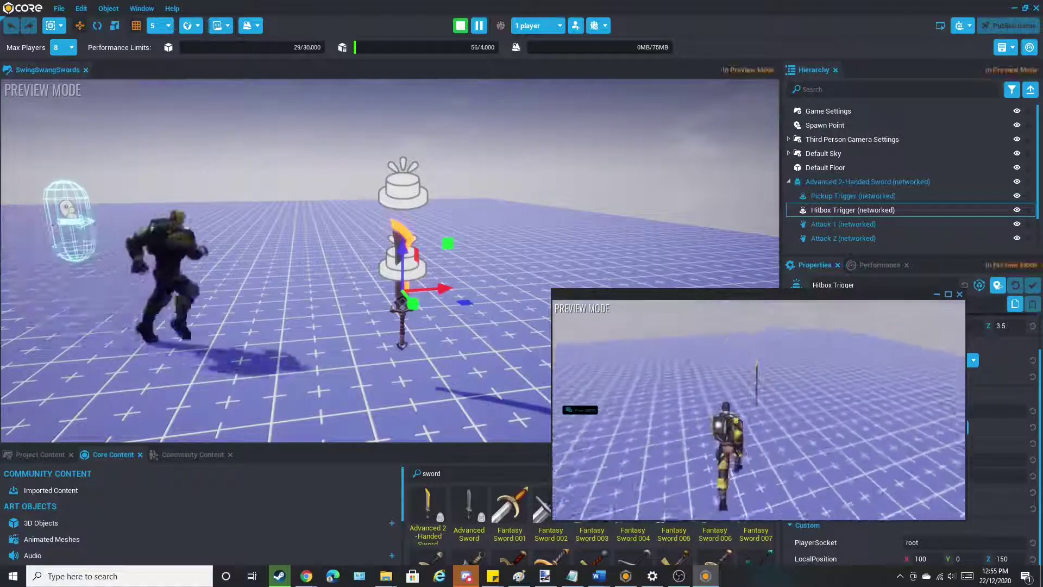
key(f)
key(s)
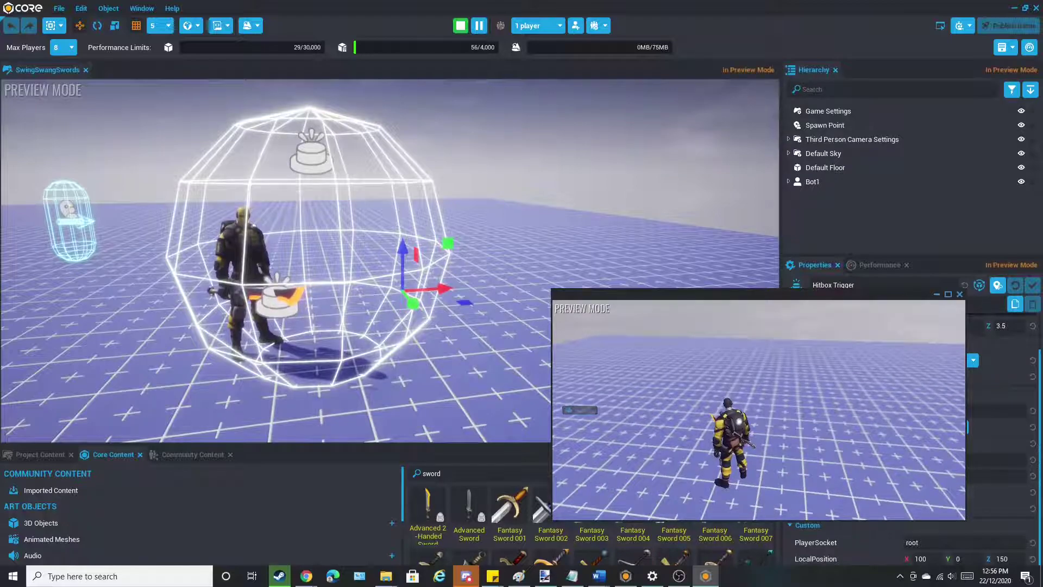
key(w)
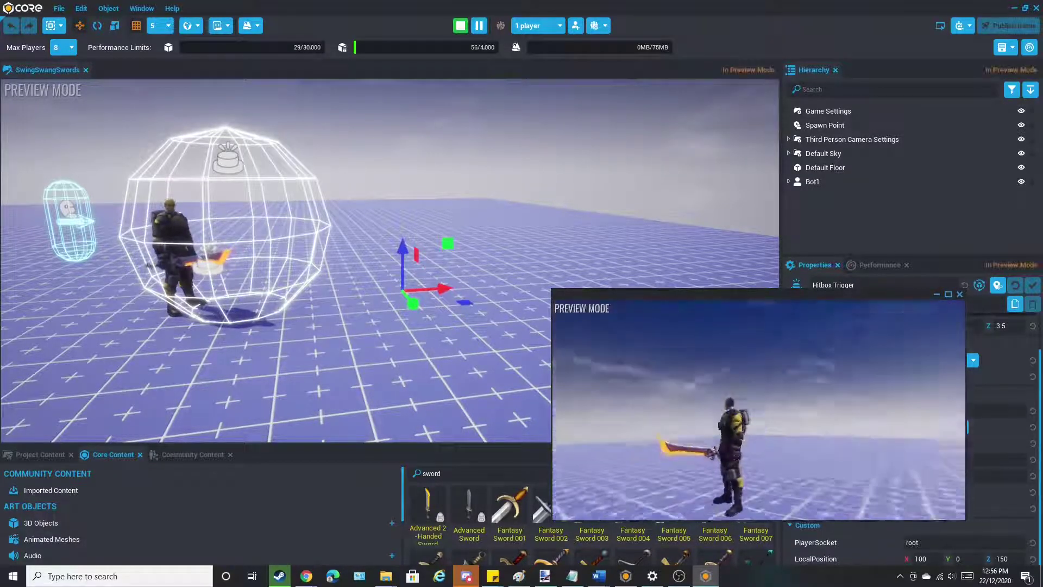
key(w)
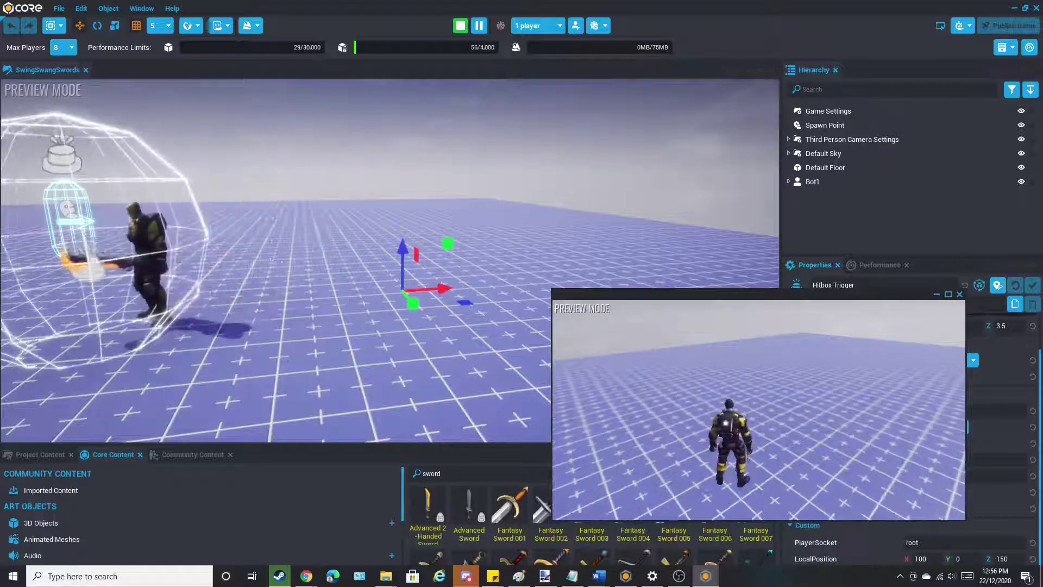
key(s)
key(d)
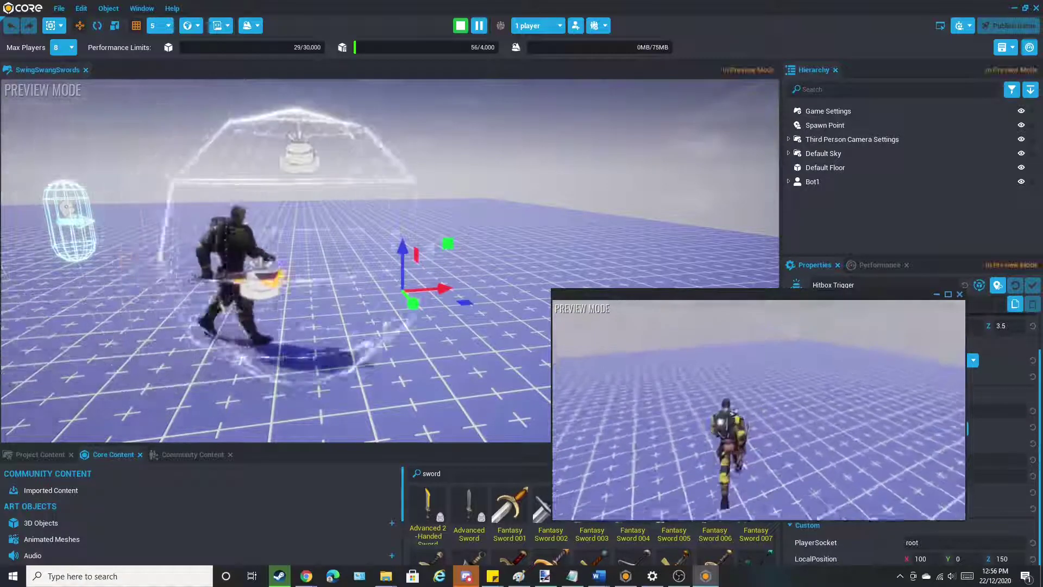
Step: Swing the sword repeatedly to examine its attacks and hitbox, and end the multiplayer preview
click(759, 410)
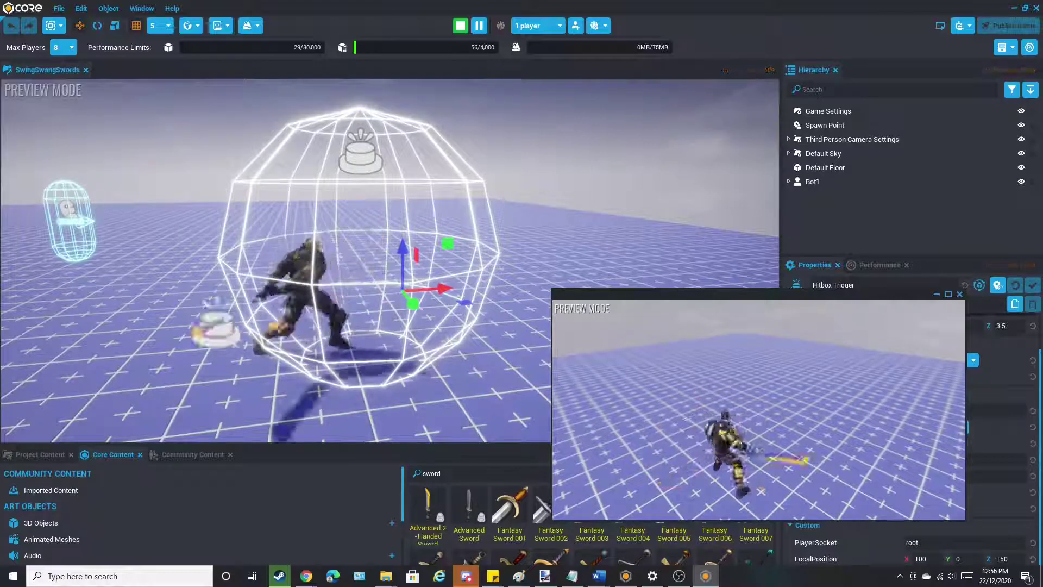
click(759, 411)
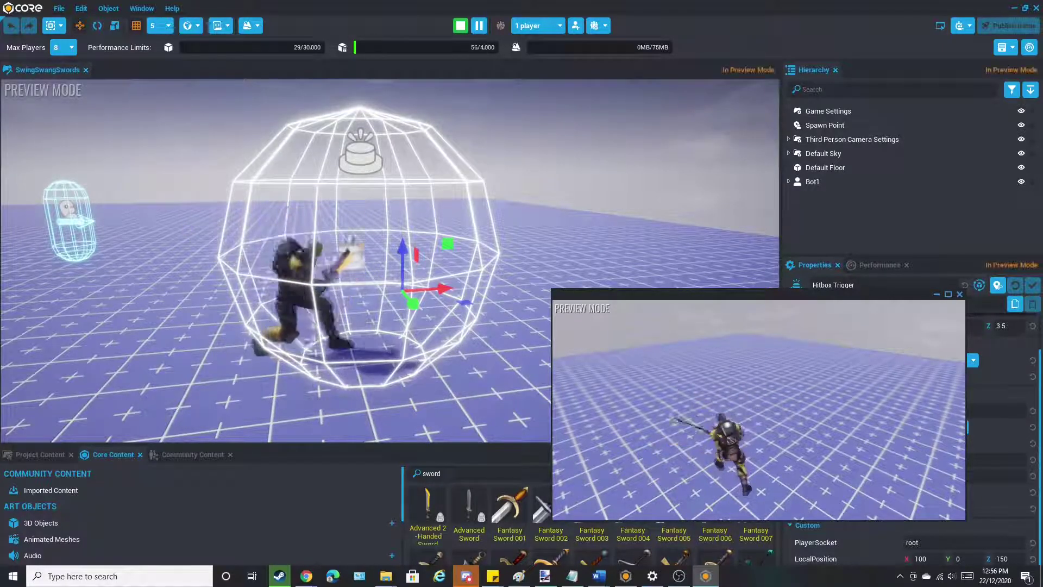
click(759, 411)
click(759, 410)
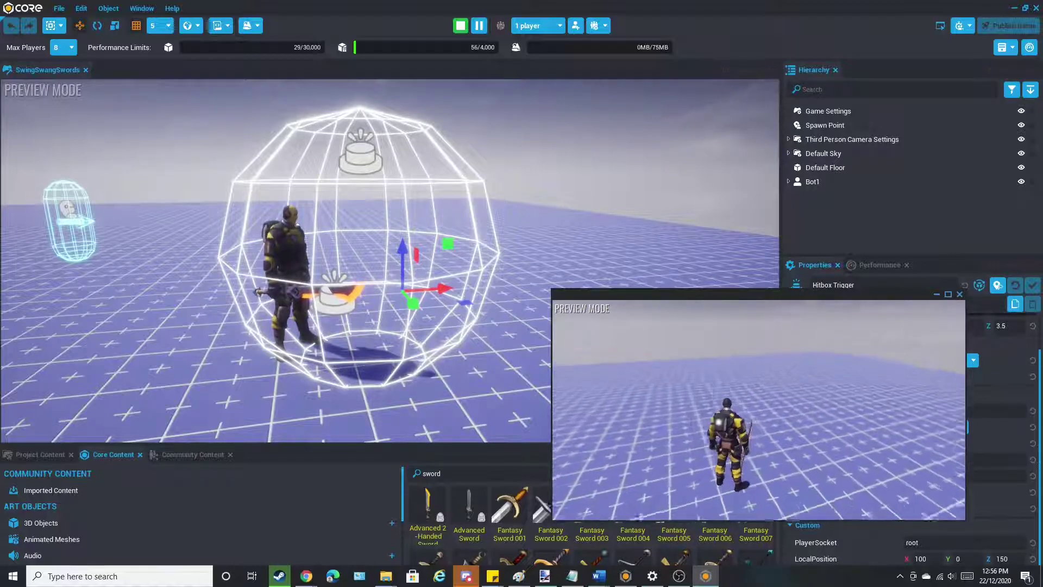
key(Escape)
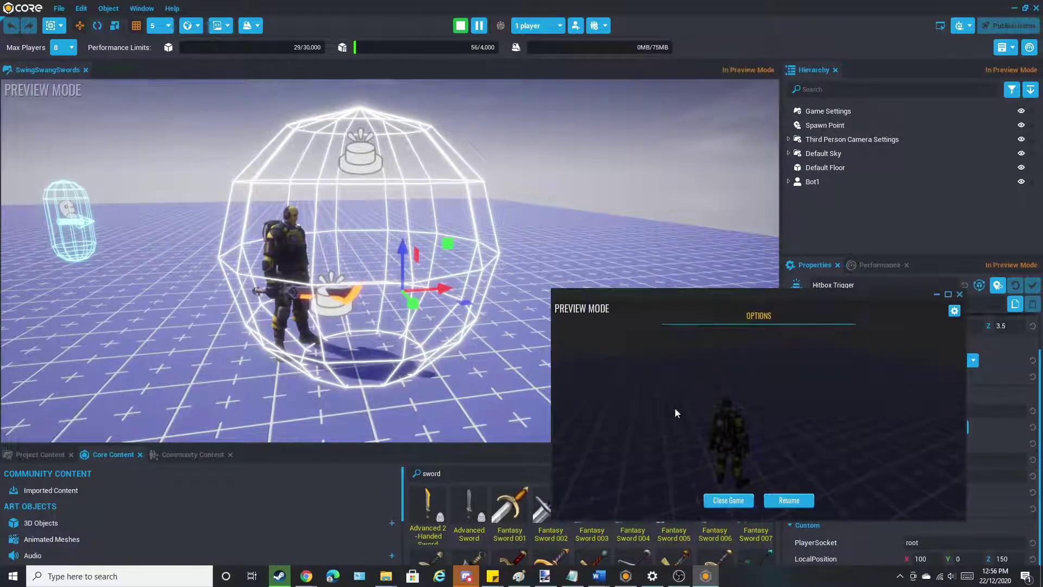
click(794, 410)
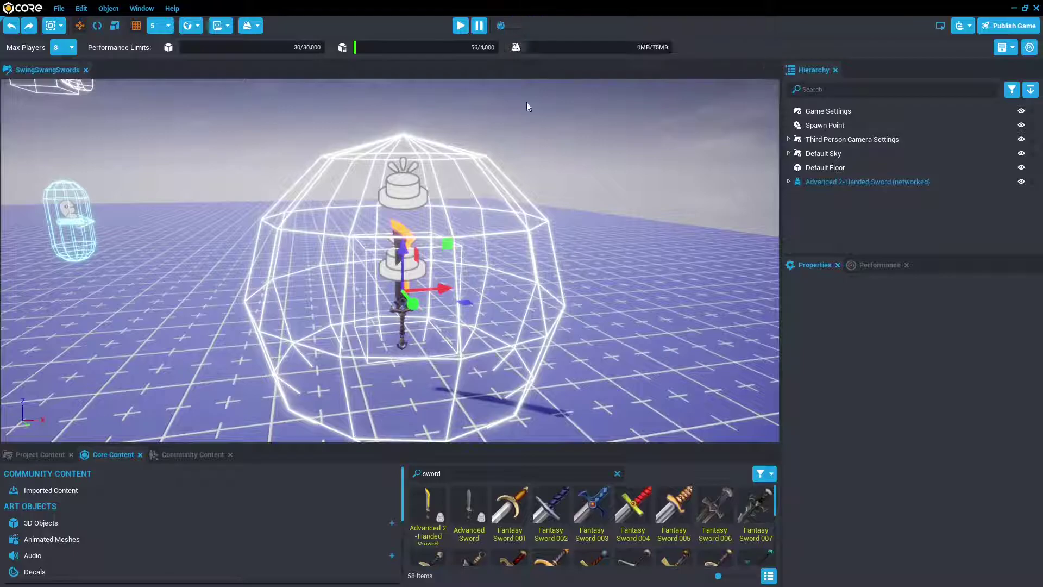
Step: Examine the ability properties of Attack 1 and Attack 2 under the Advanced 2-Handed Sword
click(793, 180)
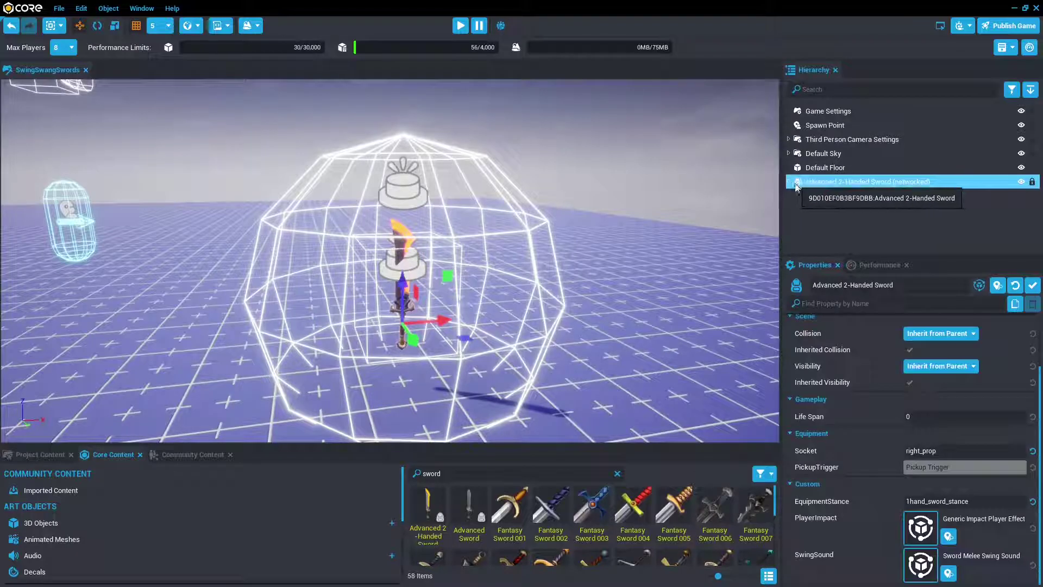
click(789, 183)
scroll(790, 184, down, 1)
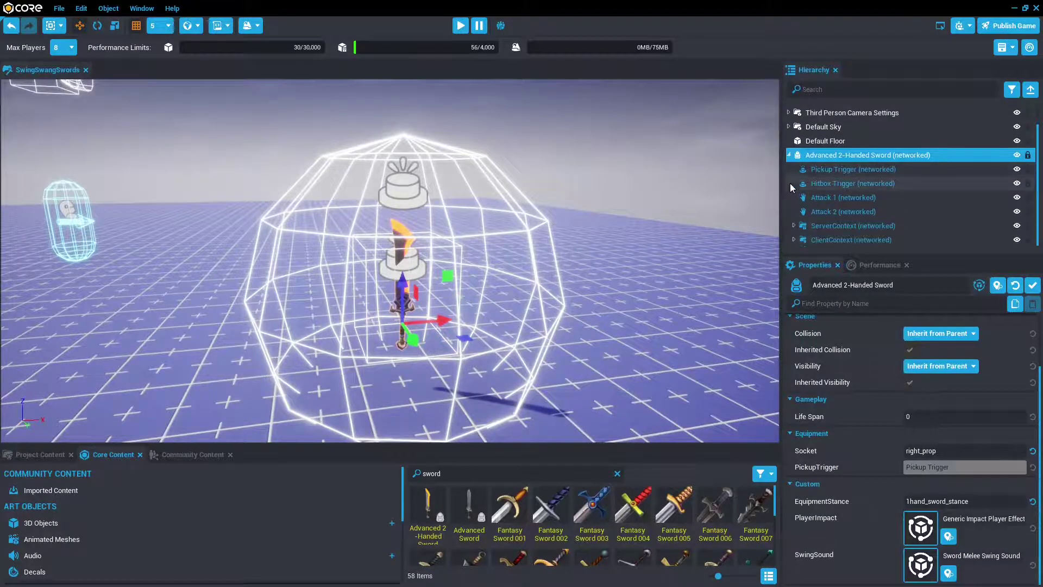
click(824, 195)
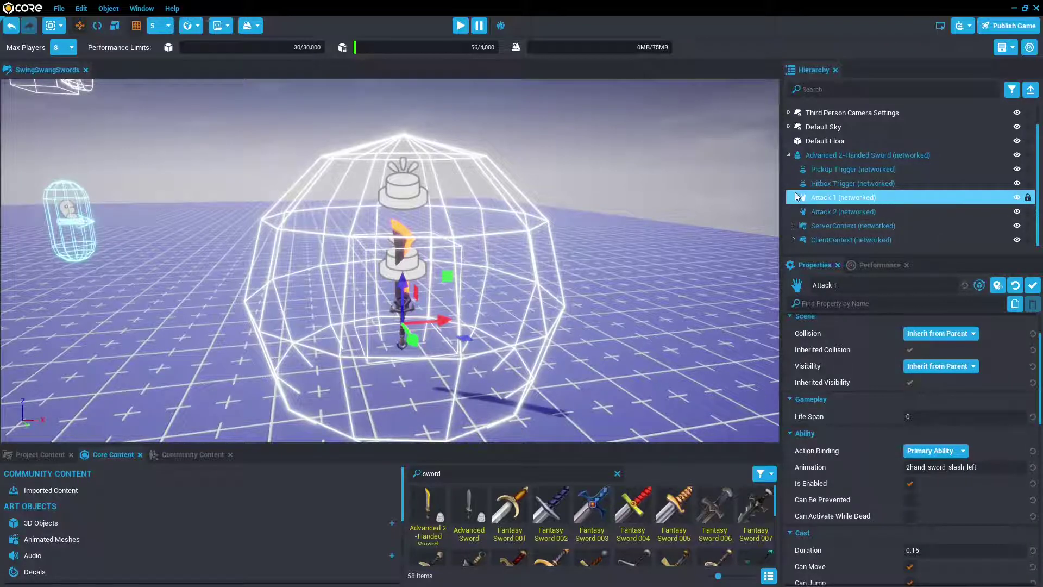
click(862, 212)
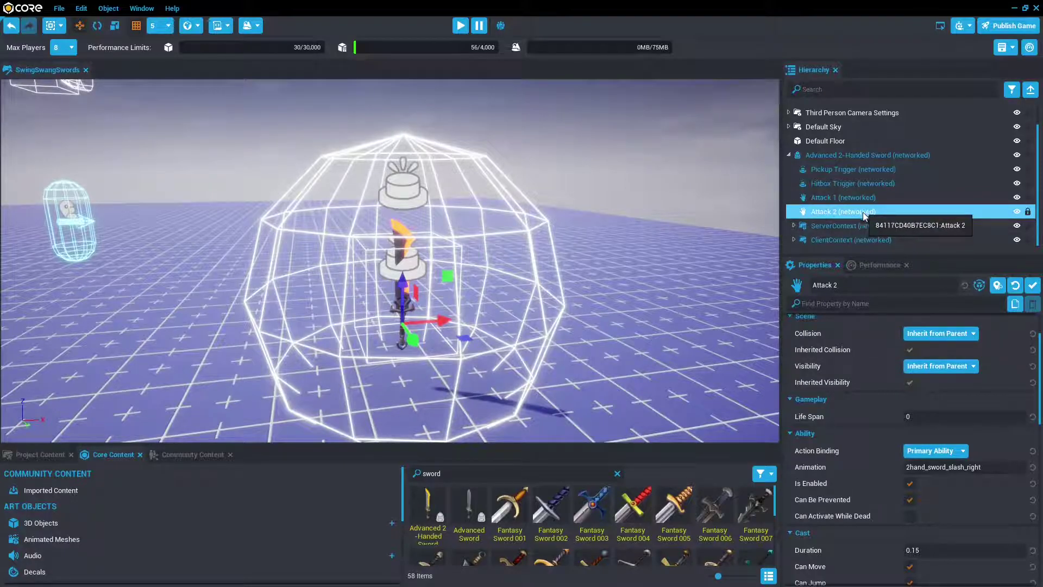
scroll(845, 351, down, 2)
scroll(843, 353, down, 15)
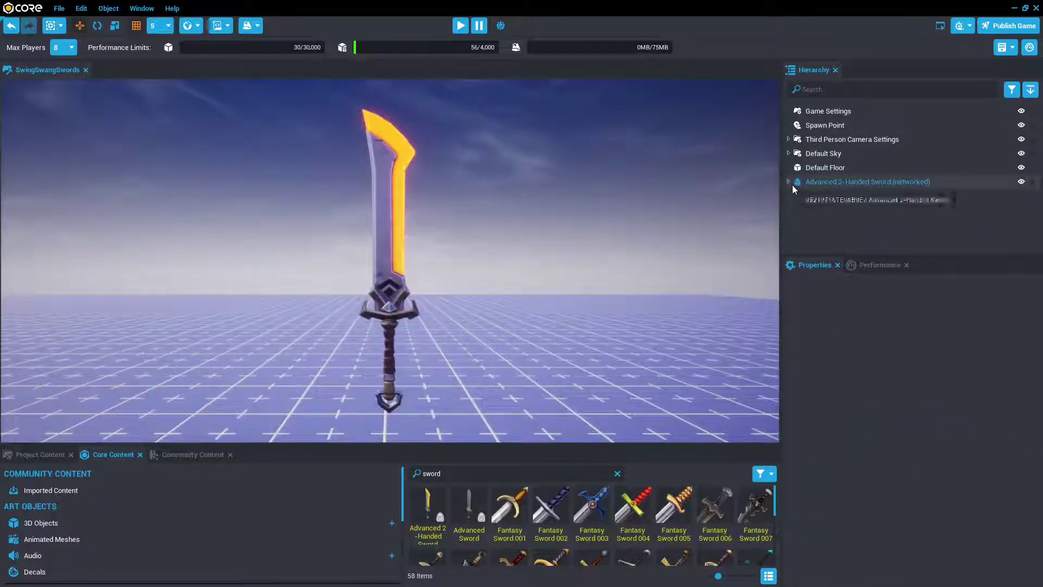
Step: Expand the Advanced 2-Handed Sword's ClientContext and Geo group to list the sword's mesh parts
click(790, 184)
scroll(789, 184, down, 2)
click(794, 240)
scroll(795, 236, down, 3)
click(799, 240)
scroll(799, 241, down, 3)
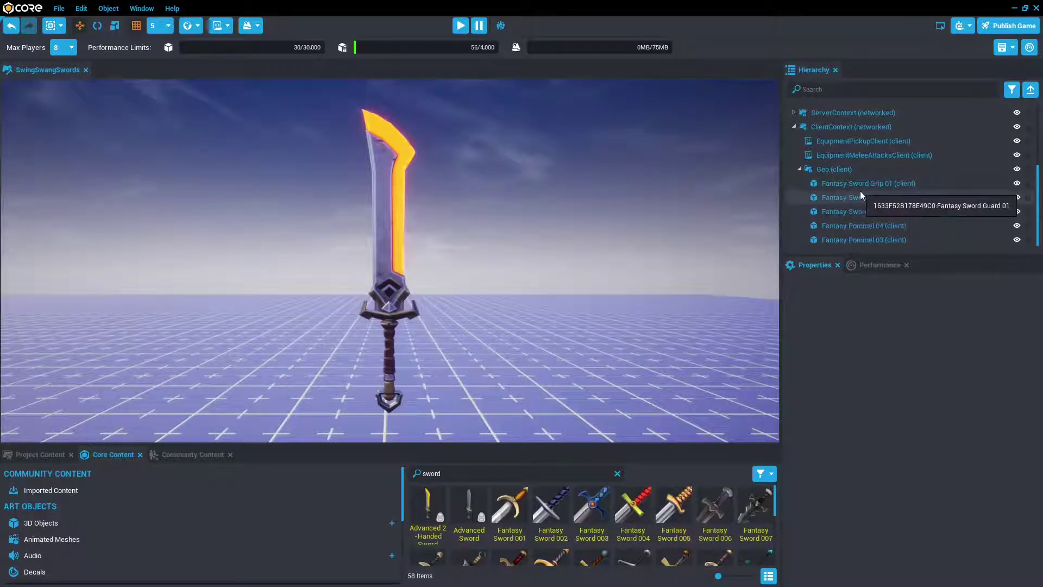
Step: Try to rotate the Fantasy Sword Blade 03 mesh in the Geo group, and deselect it
click(863, 209)
key(e)
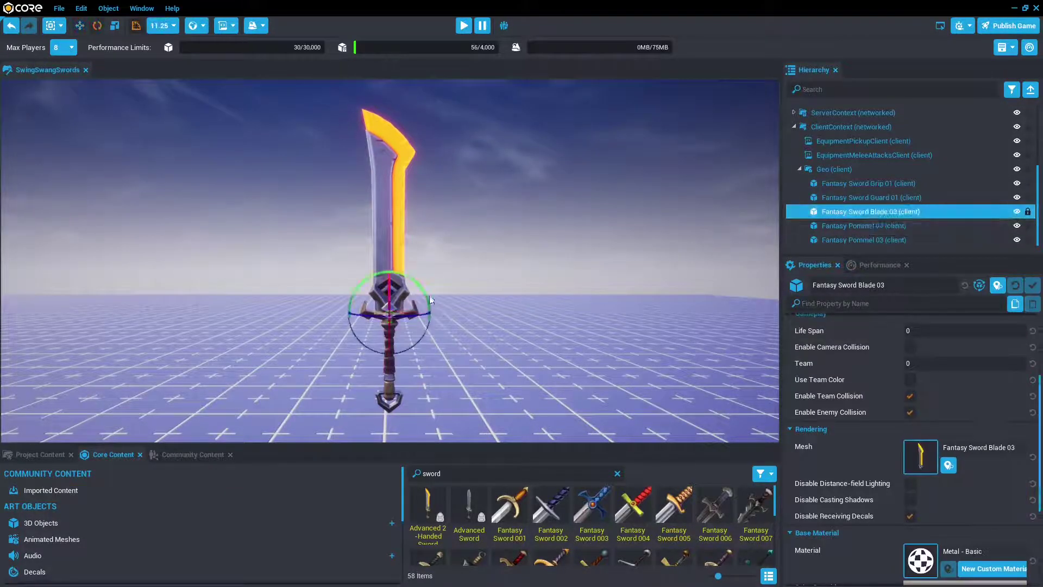
drag(425, 300, 683, 359)
click(615, 243)
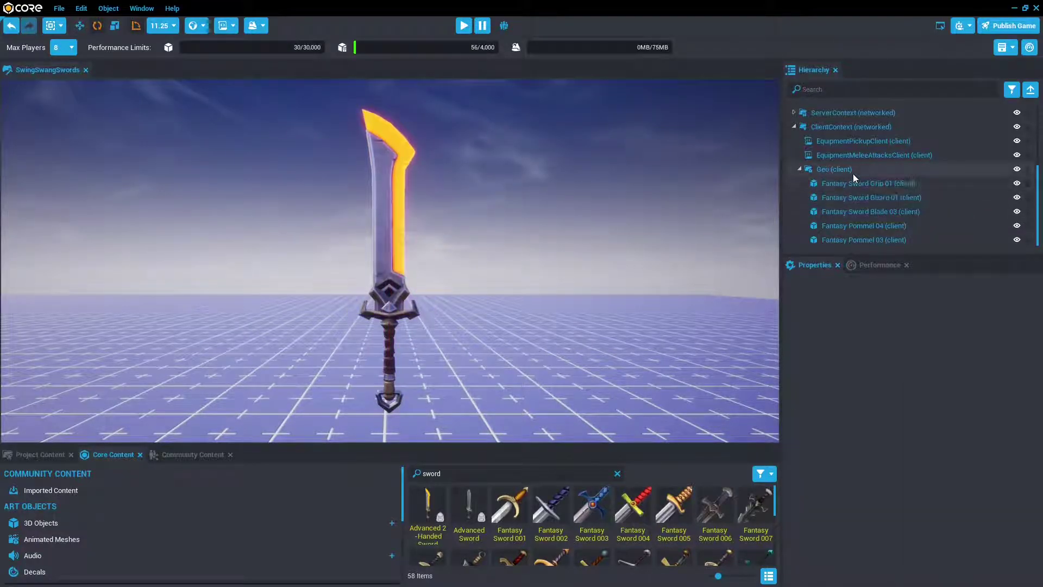
Step: Examine the pivots of the Geo group and the Advanced 2-Handed Sword, focusing on the sword with the move tool active
click(855, 171)
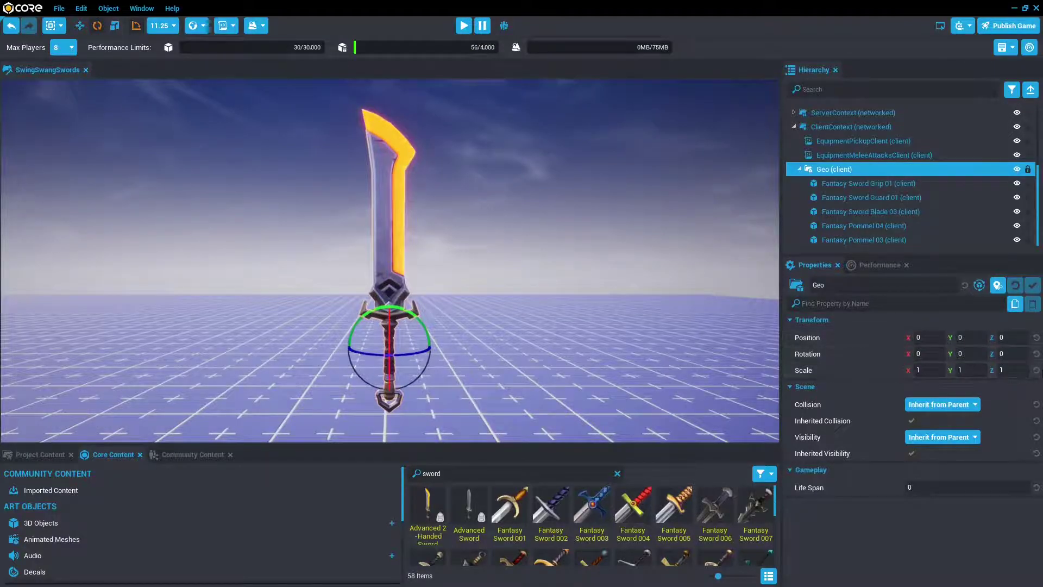
scroll(925, 157, up, 3)
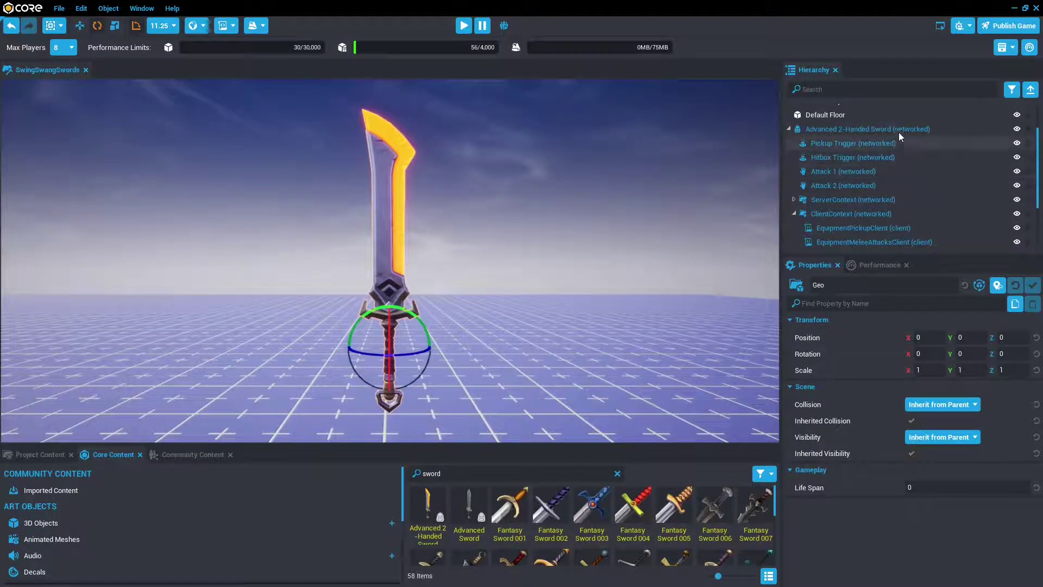
click(899, 129)
key(f)
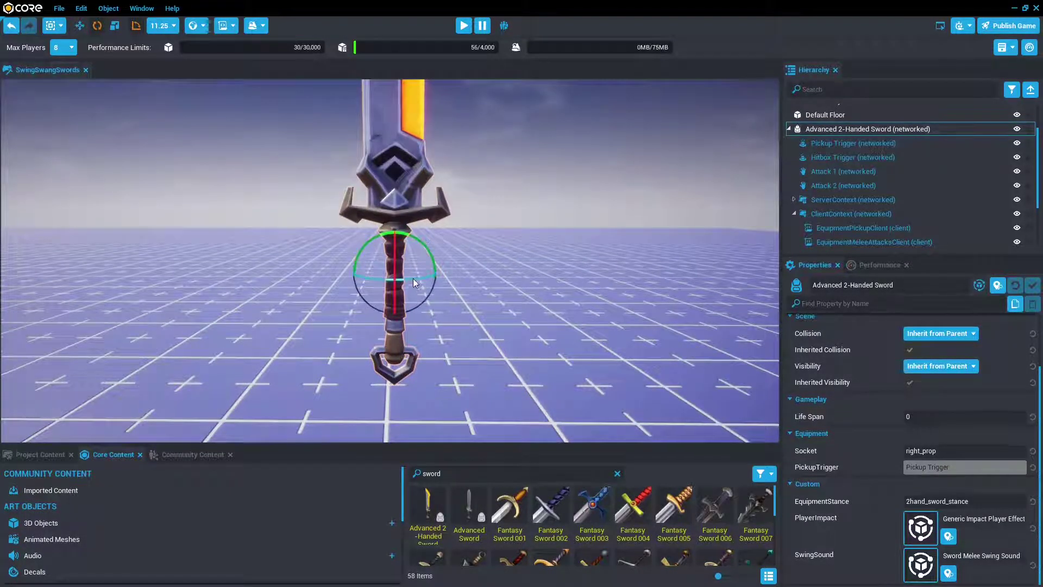
key(w)
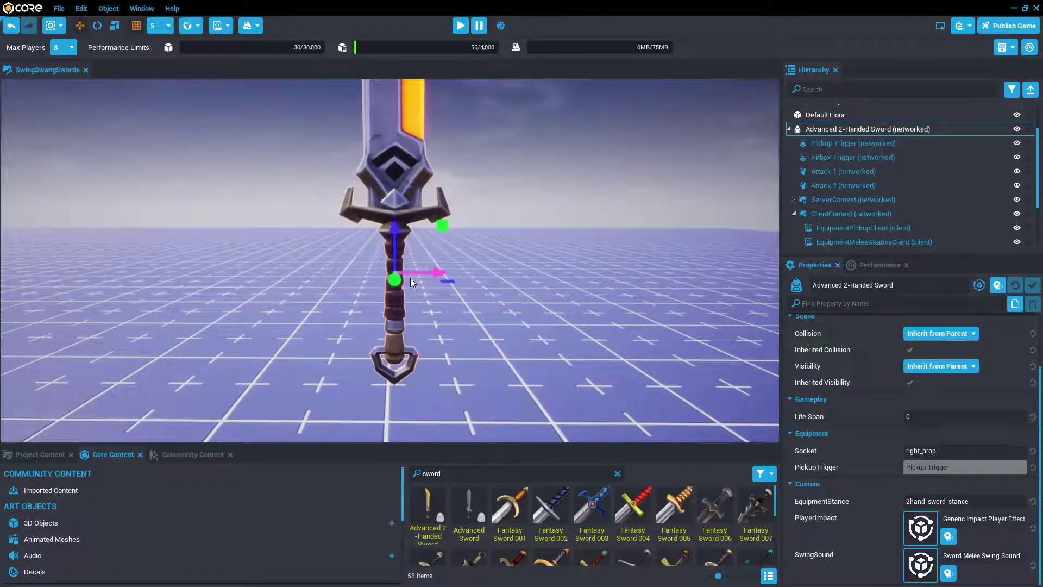
Step: Deinstance the sword template from its Fantasy Sword Grip 01 part
scroll(858, 181, down, 3)
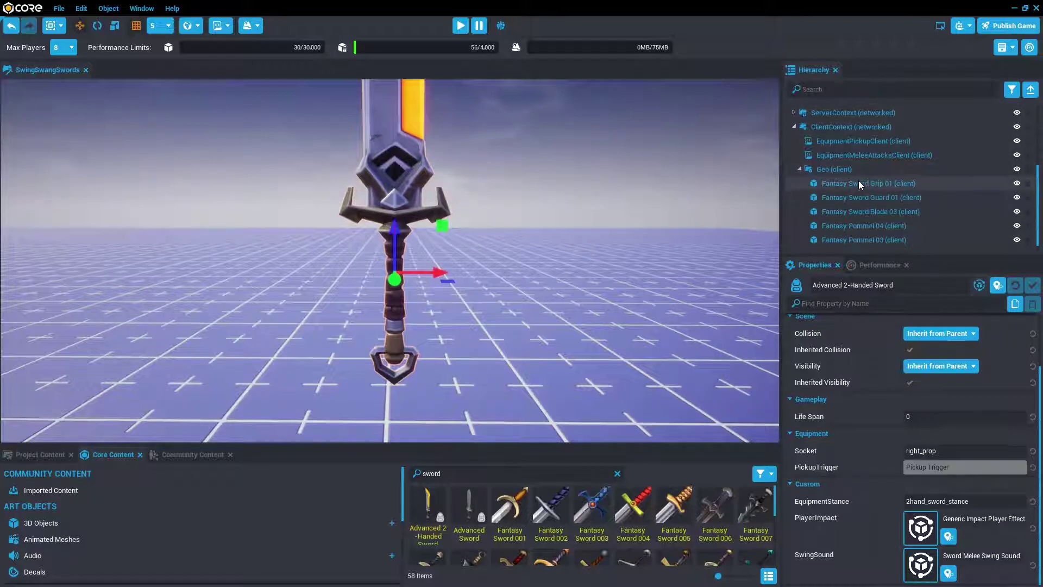
right_click(860, 185)
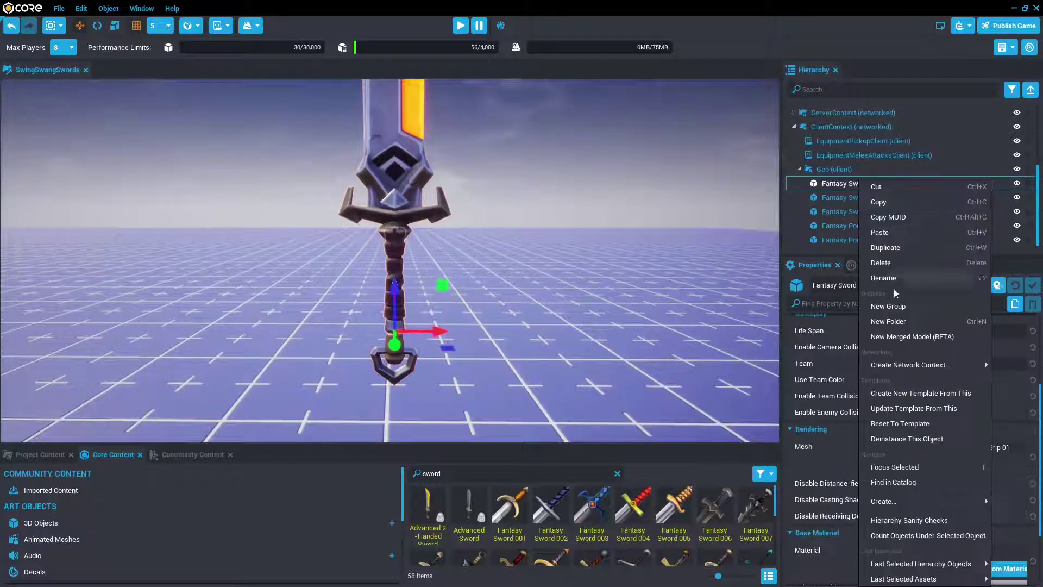
click(917, 438)
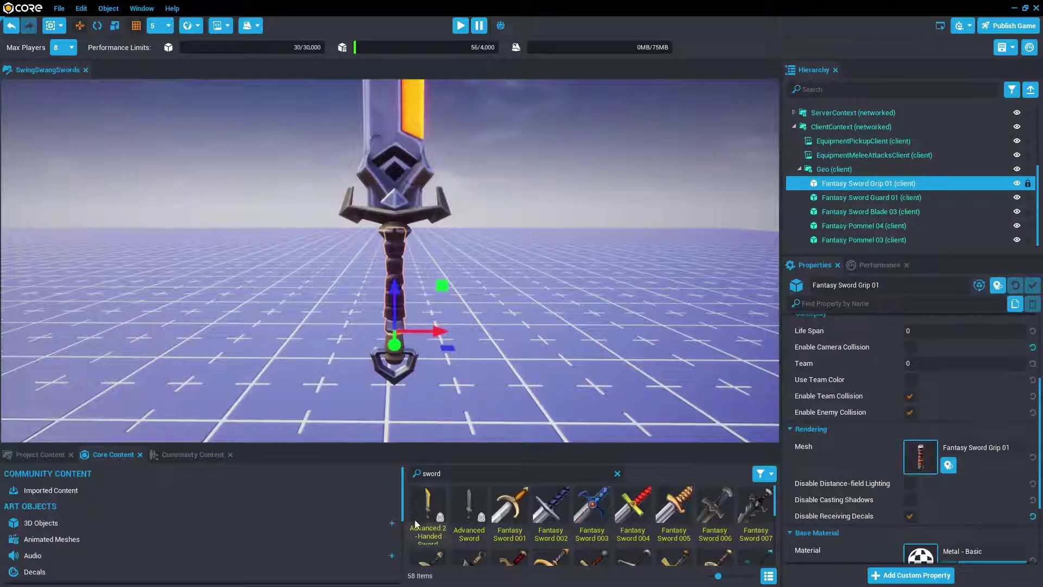
Step: Search Core Content for "guide" and add Weapon Guide 2hand_sword to the Geo group below Fantasy Pommel 04
click(438, 473)
text(guide)
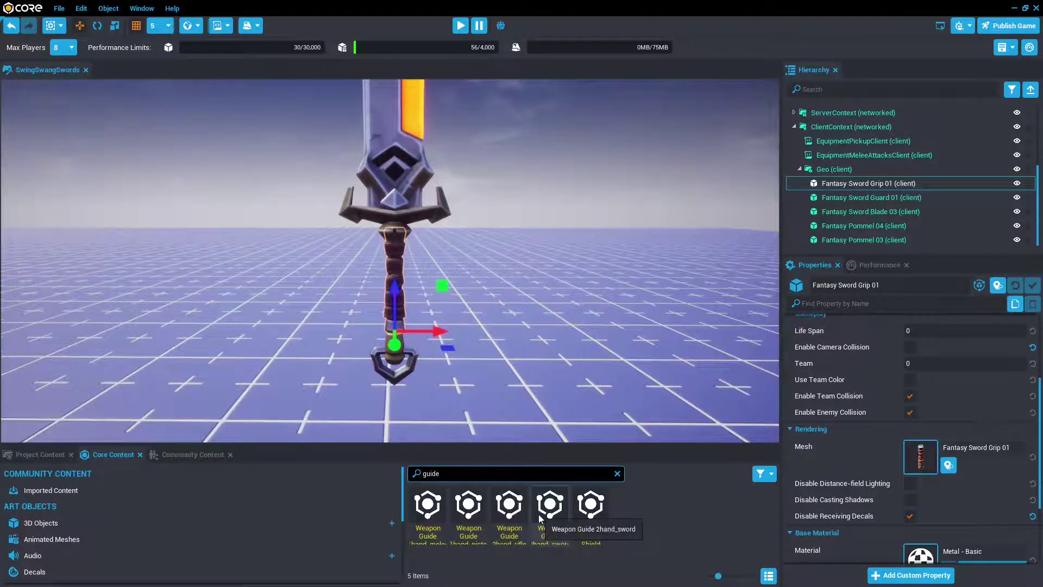
drag(539, 514, 872, 232)
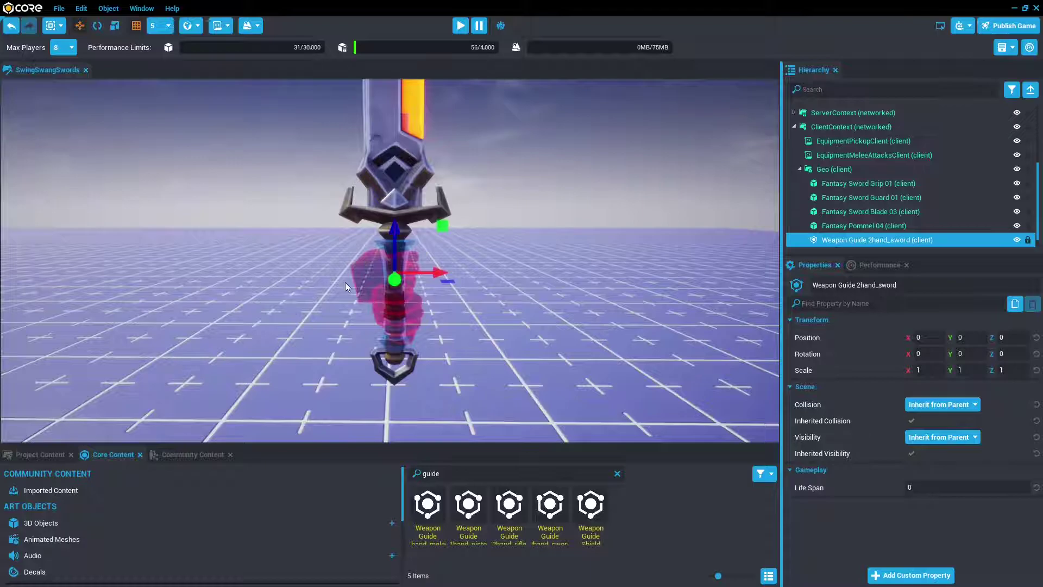
key(s)
right_drag(345, 282, 350, 283)
key(w)
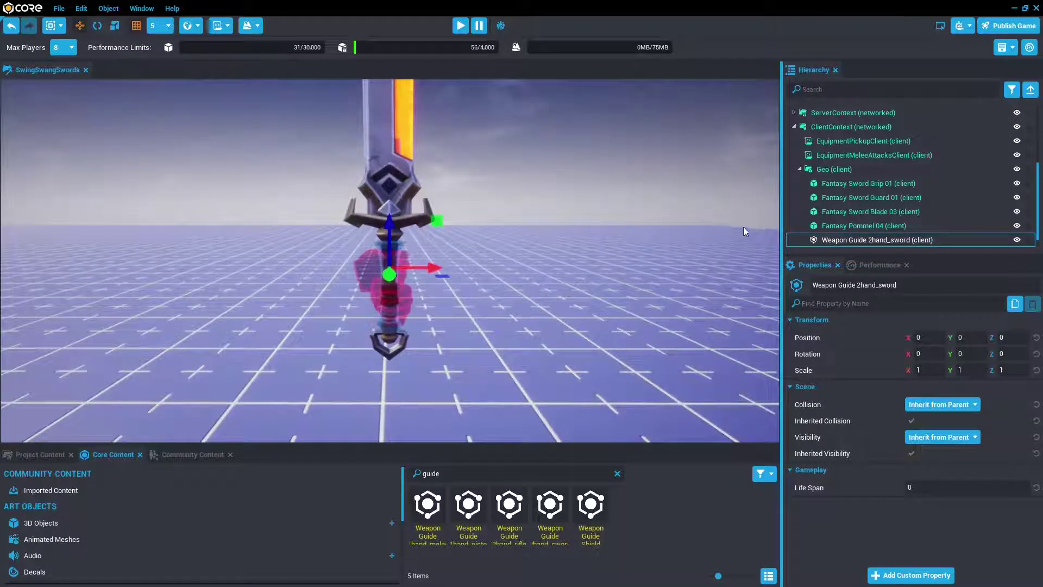
Step: Move the Geo group down to Z -45 and check how the character holds the sword in a single-player preview
click(862, 171)
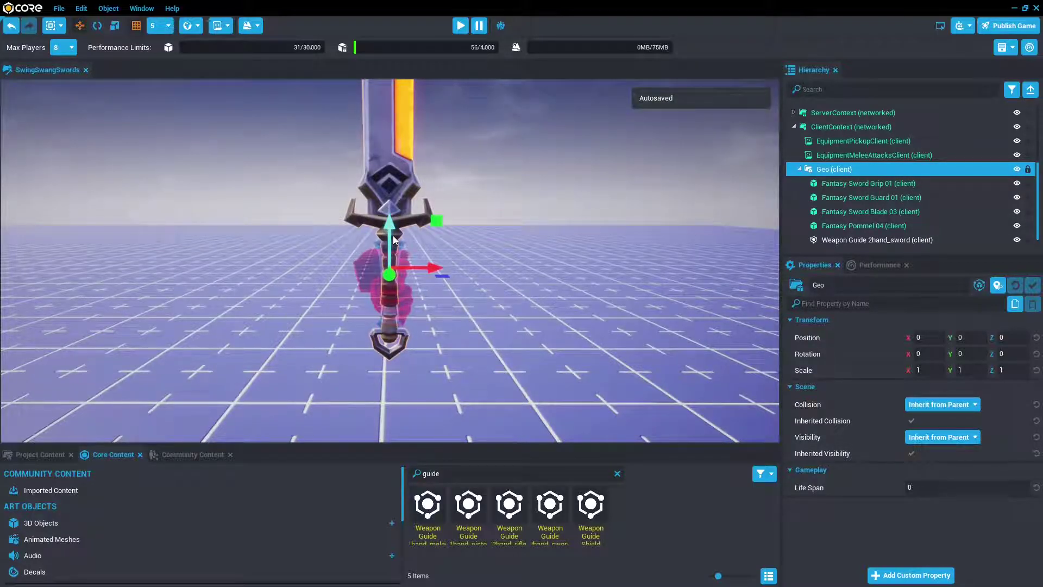
drag(392, 236, 400, 364)
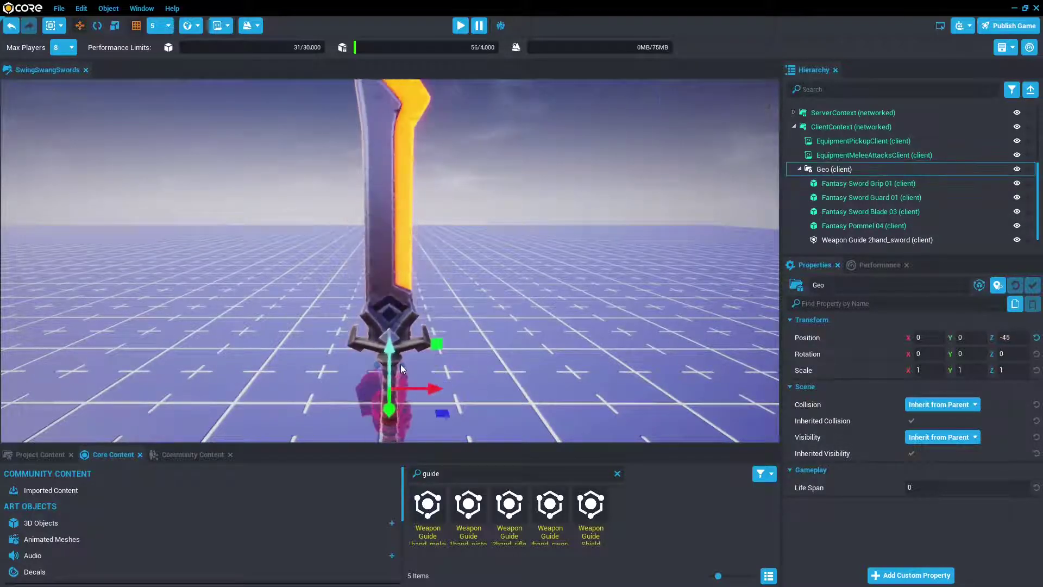
click(461, 26)
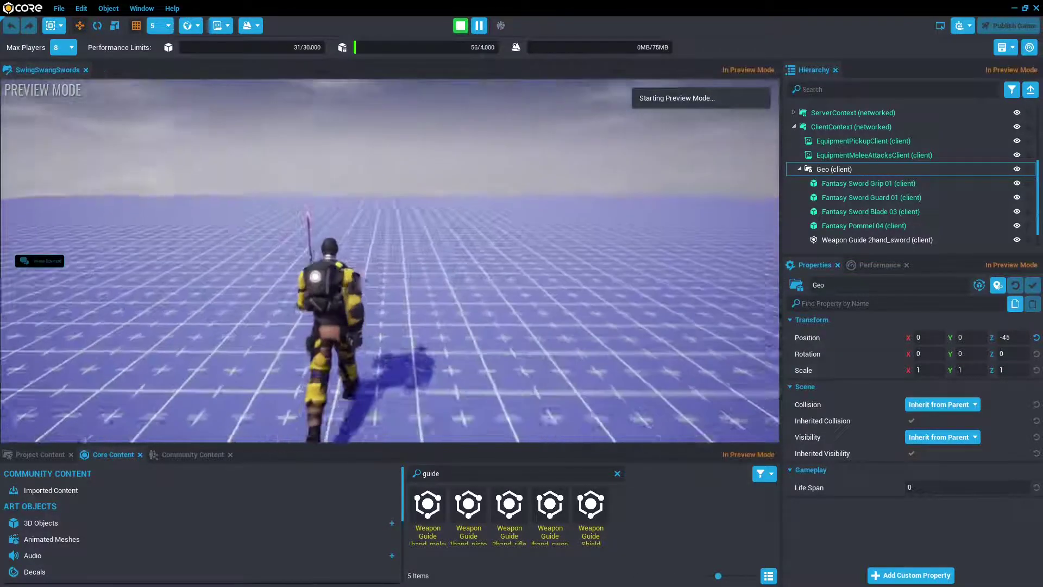
key(f)
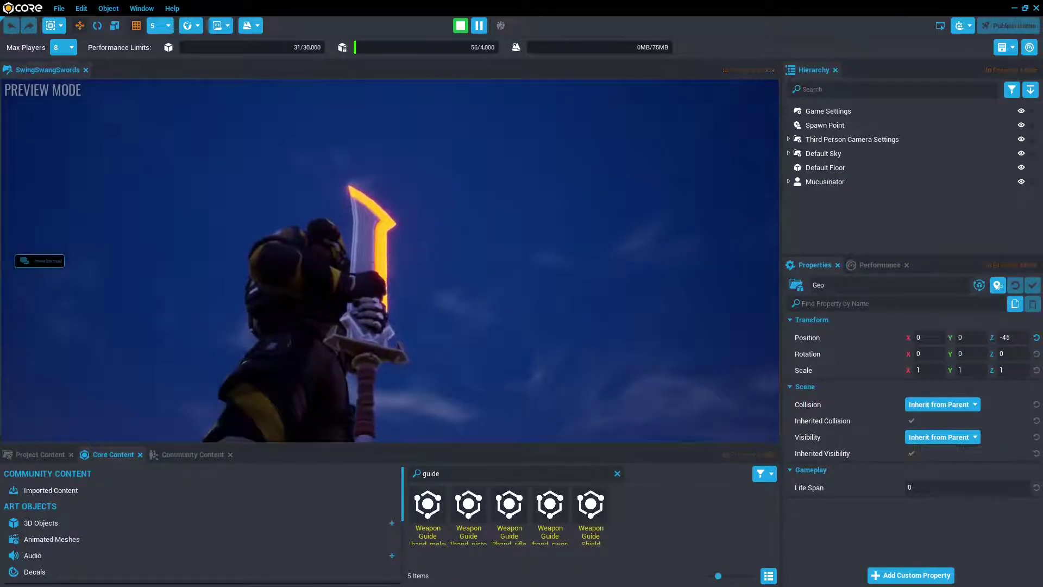
key(Escape)
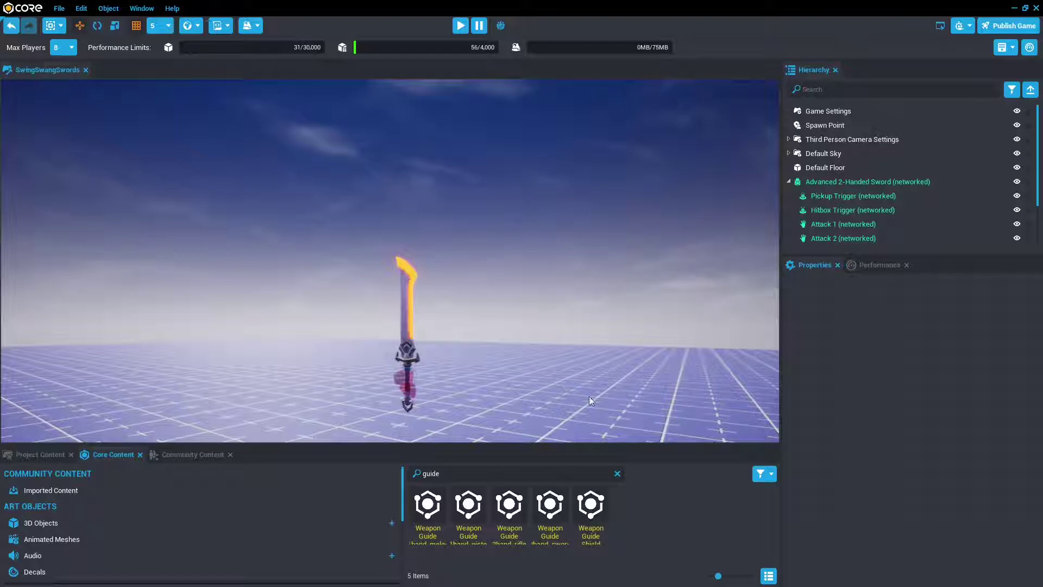
right_drag(573, 392, 675, 407)
scroll(536, 370, up, 4)
scroll(675, 406, down, 3)
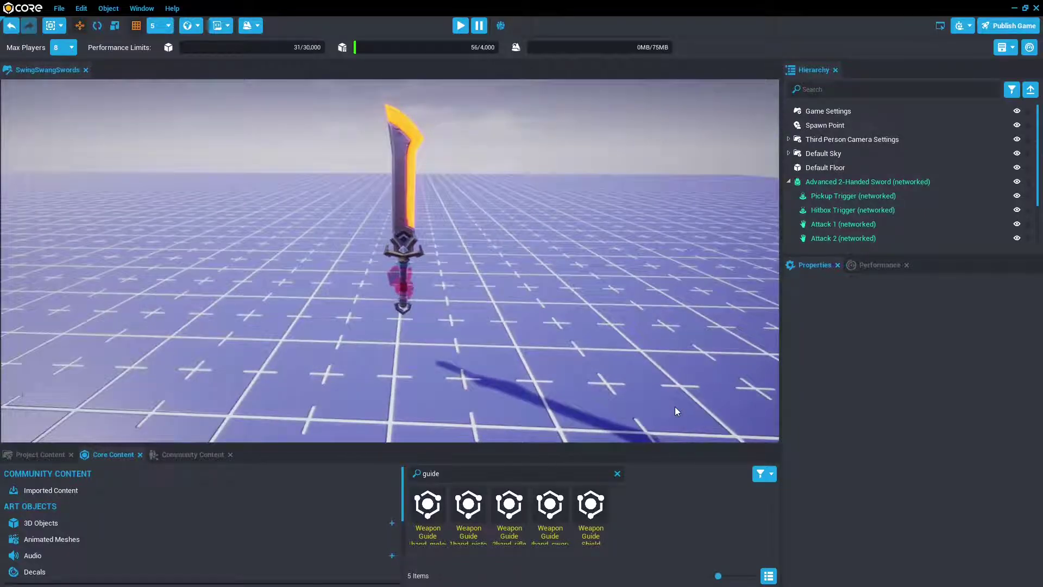
right_drag(624, 350, 621, 324)
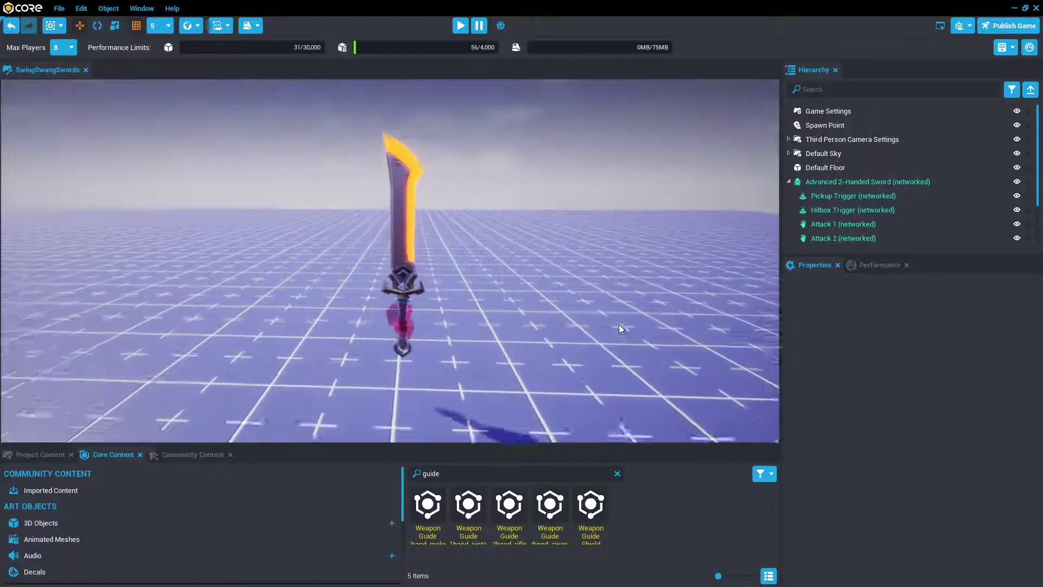
scroll(623, 321, up, 3)
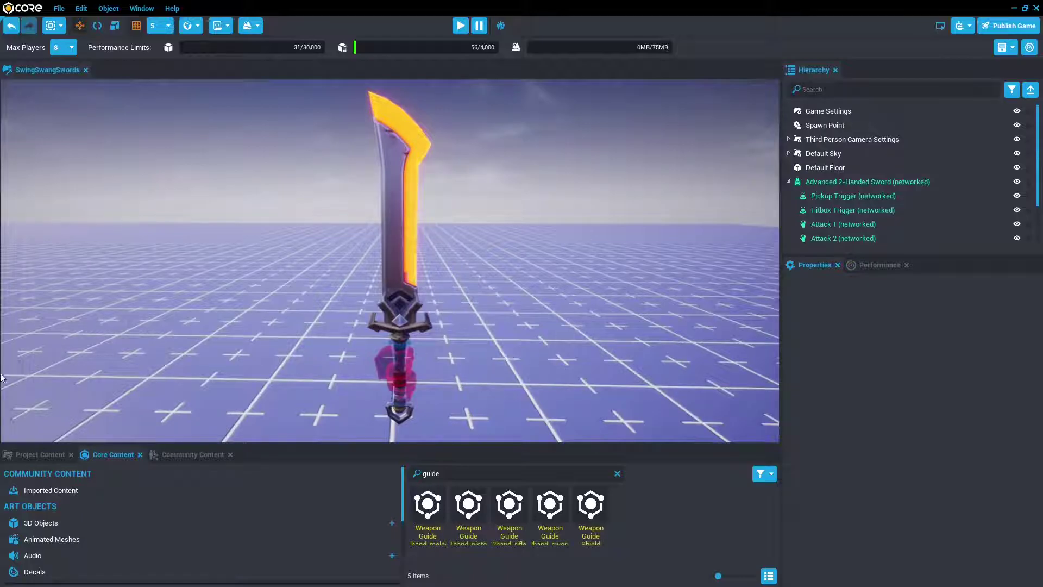
Step: Place three instances of the Generic Impact Player Effect template from Project Content in the scene beside the sword
click(29, 457)
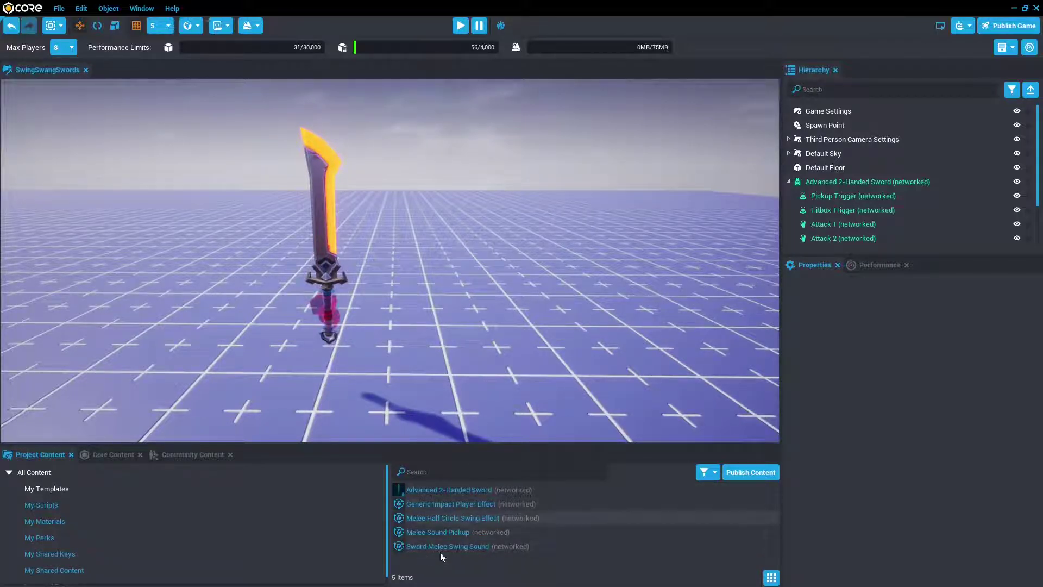
scroll(227, 559, down, 1)
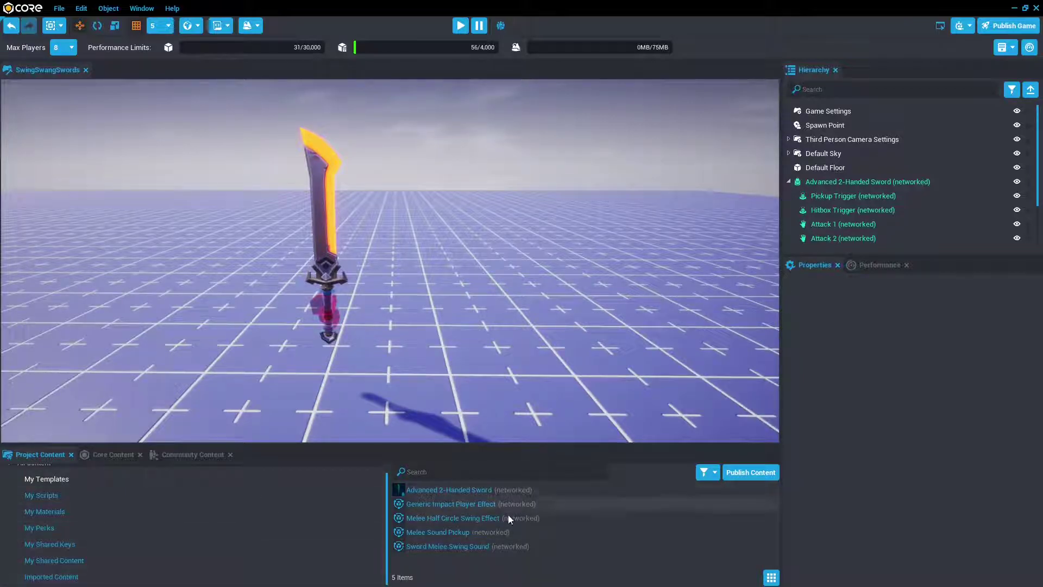
scroll(184, 492, up, 1)
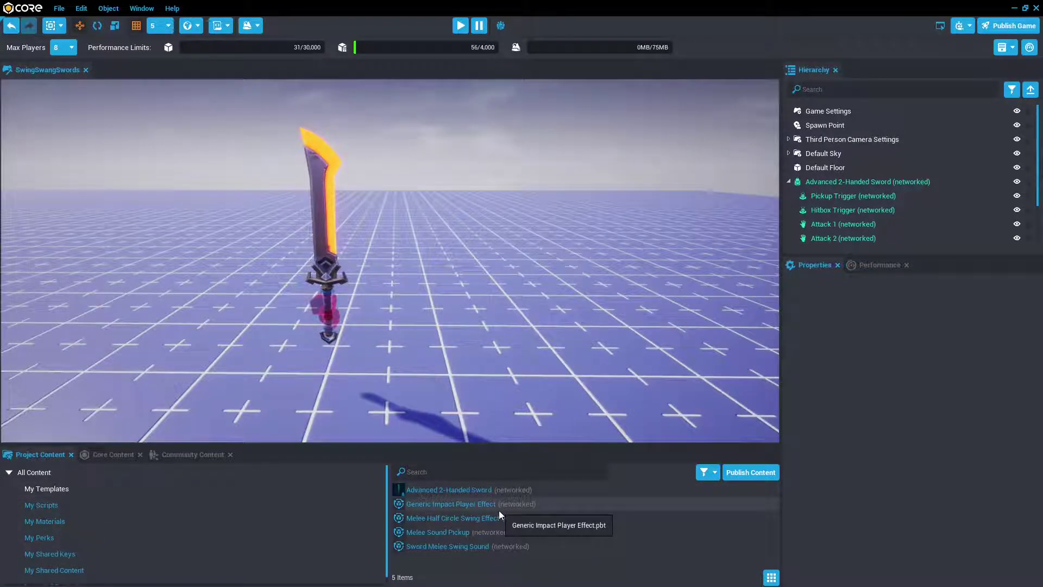
drag(499, 510, 496, 318)
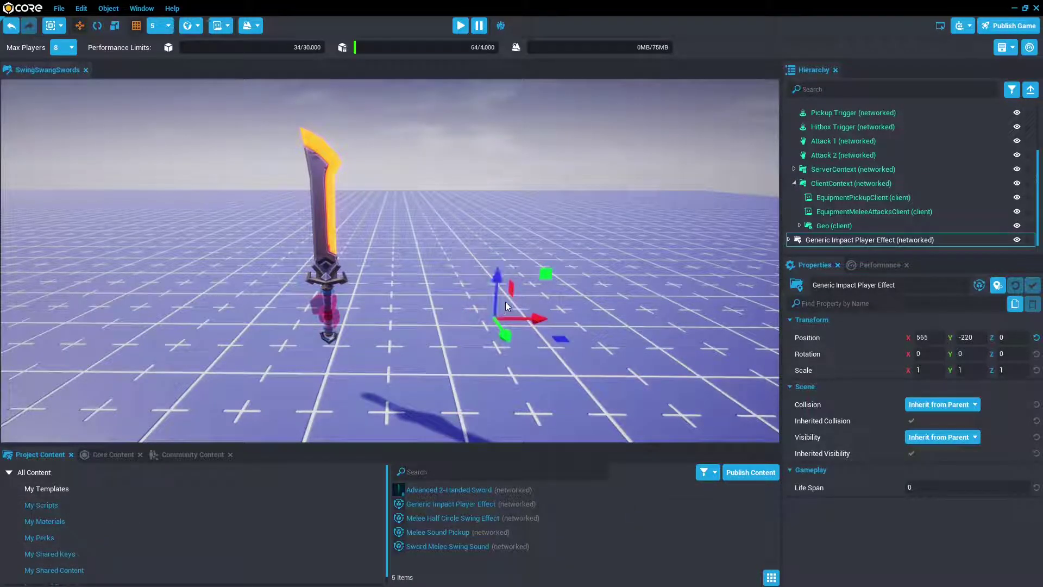
drag(484, 503, 441, 294)
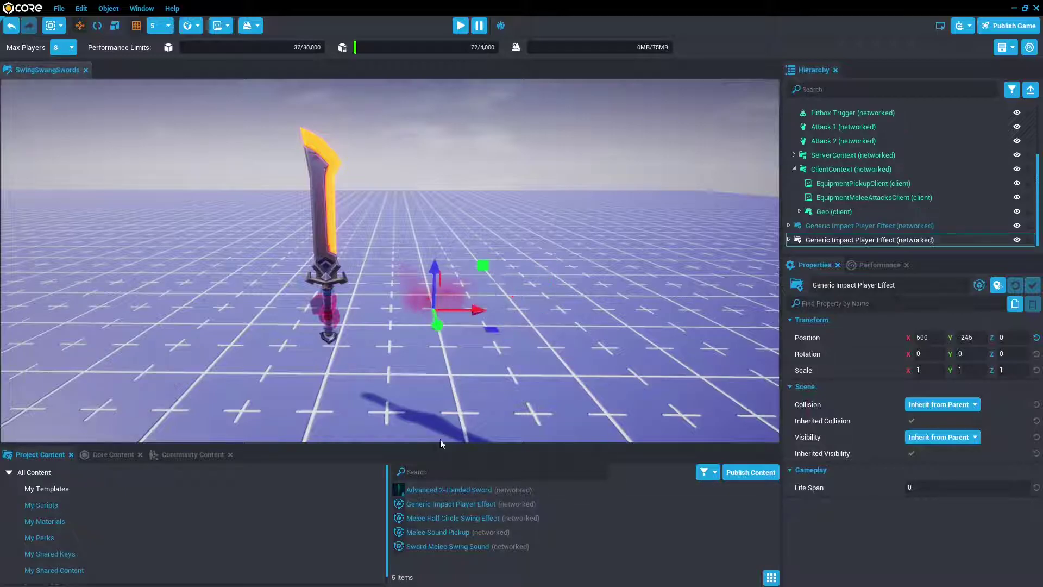
drag(446, 499, 546, 276)
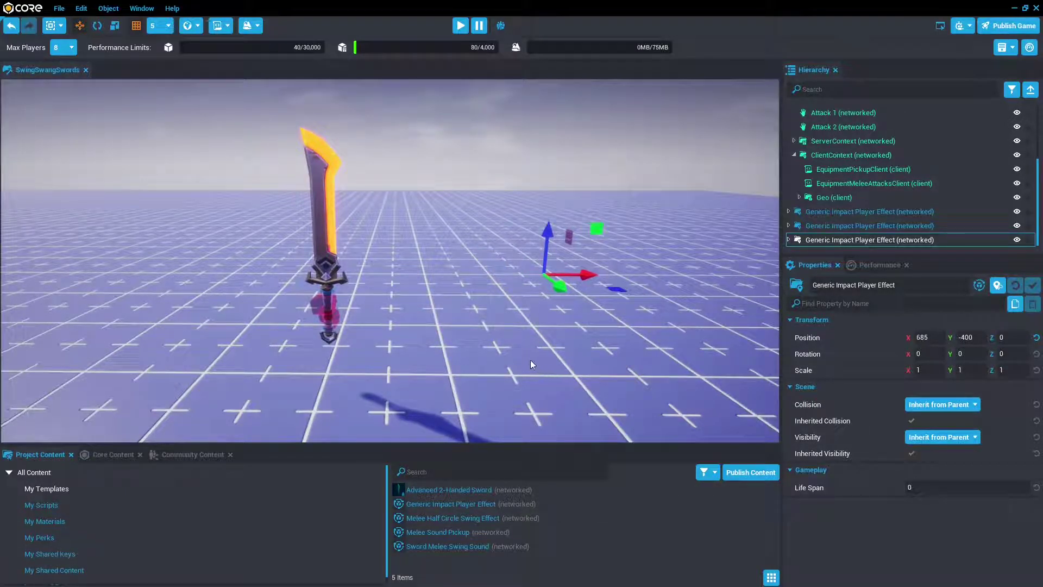
Step: Place the Melee Half Circle Swing Effect template in the scene and play its Sword Swipe Half Circle VFX
key(a)
right_drag(521, 352, 522, 354)
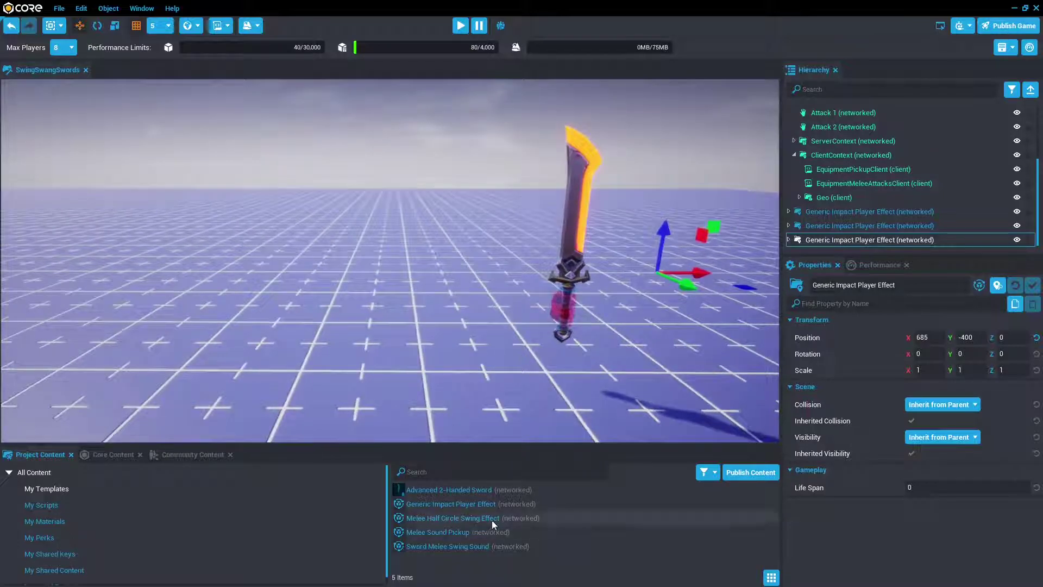
drag(492, 520, 364, 290)
click(789, 241)
scroll(800, 239, down, 1)
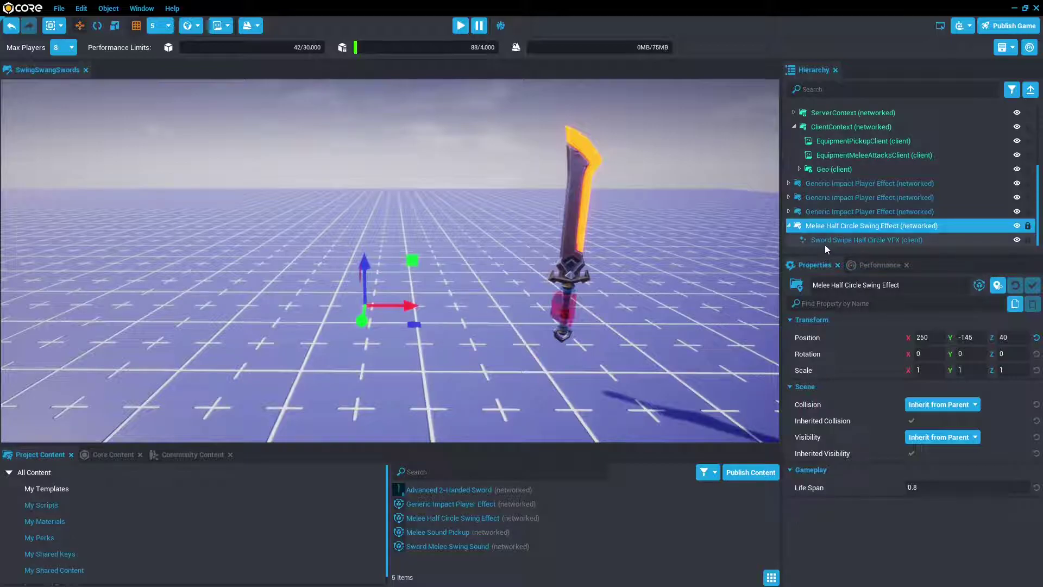
click(826, 243)
click(1015, 285)
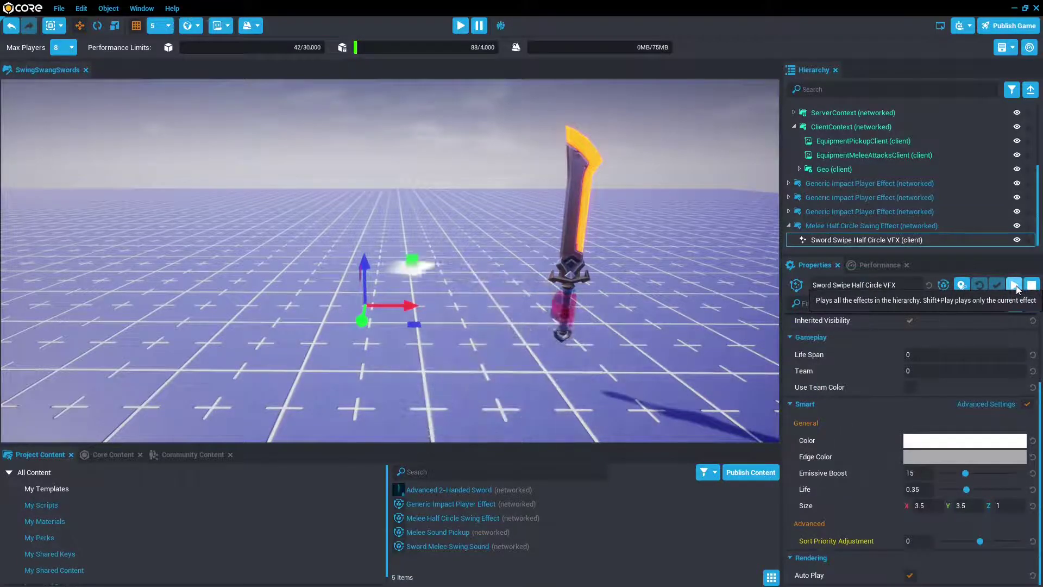
click(1016, 285)
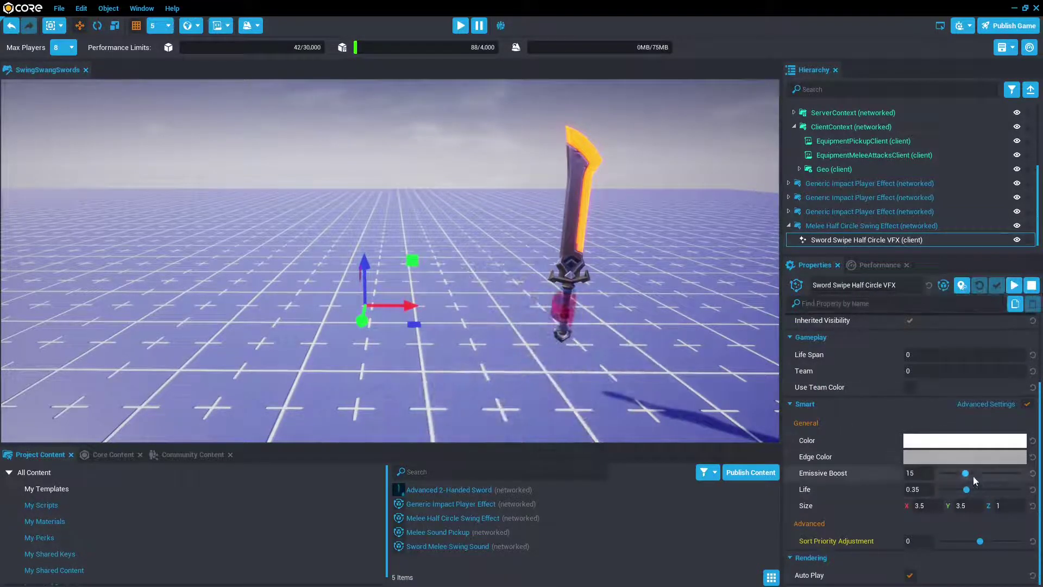
Step: Set the Sword Swipe Half Circle VFX to a yellow color with an Emissive Boost of 1555 and replay the effect
drag(967, 473, 1024, 474)
click(1014, 285)
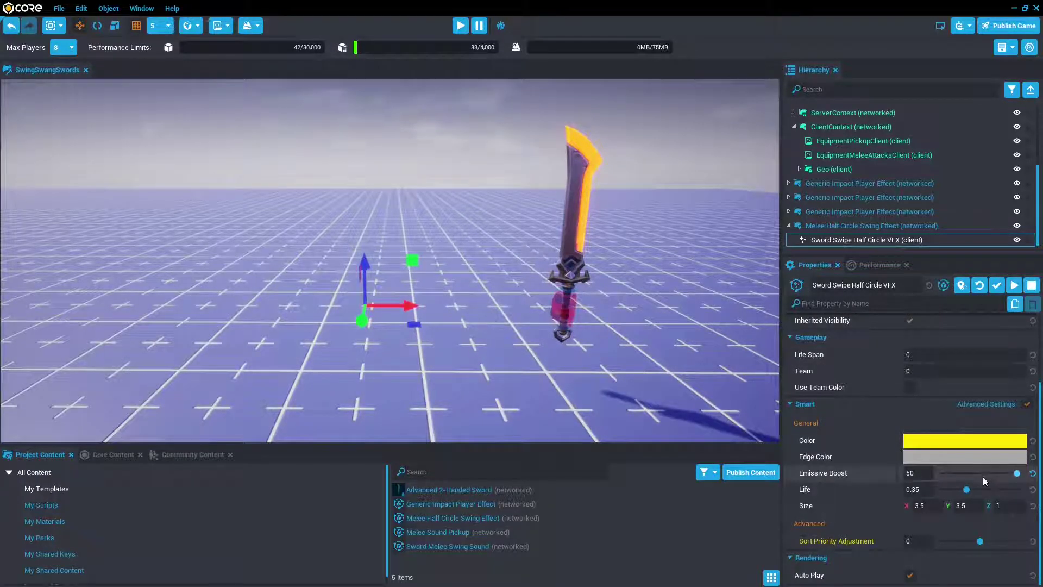
click(918, 473)
text(1555)
click(1014, 286)
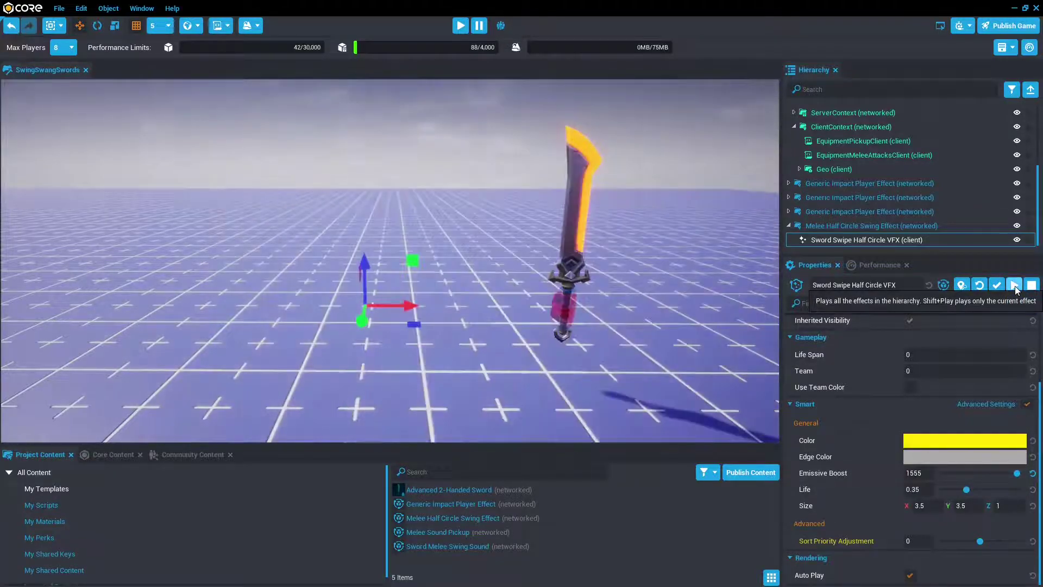
click(483, 155)
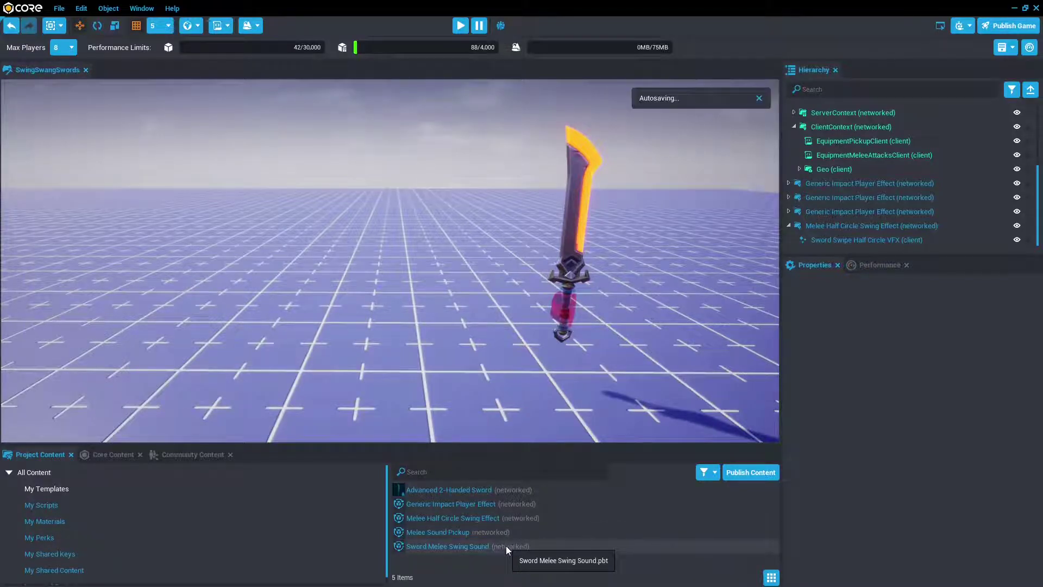
Step: Rename the placed Melee Half Circle Swing Effect to "wada" and show the commands for updating its template
key(d)
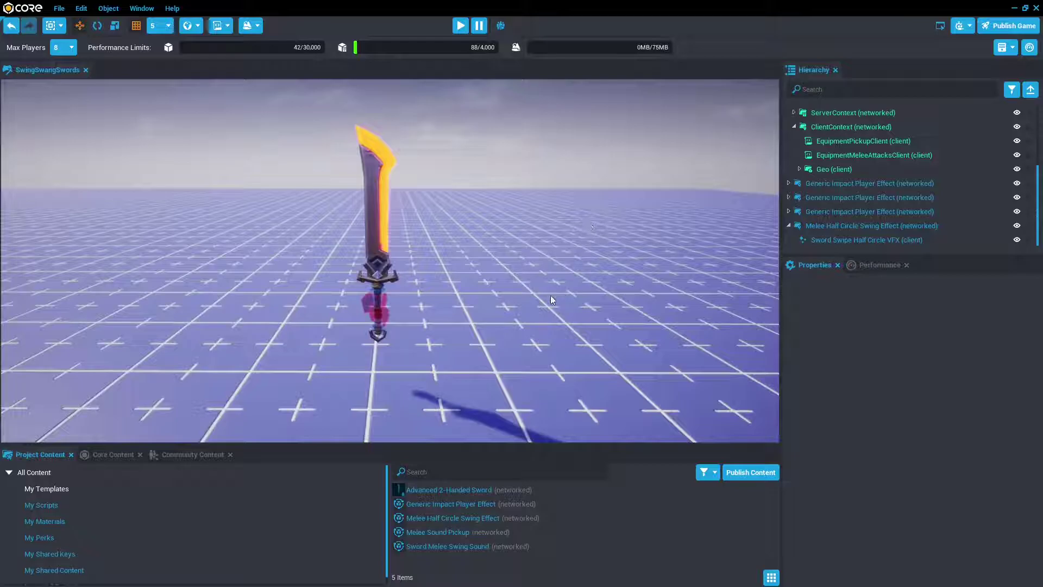
right_drag(550, 295, 550, 295)
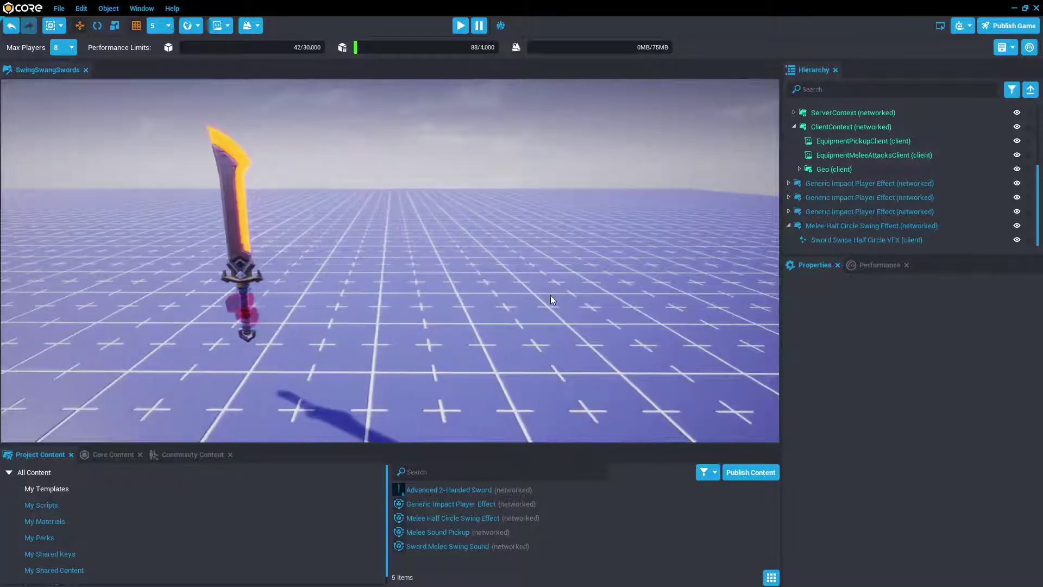
click(835, 225)
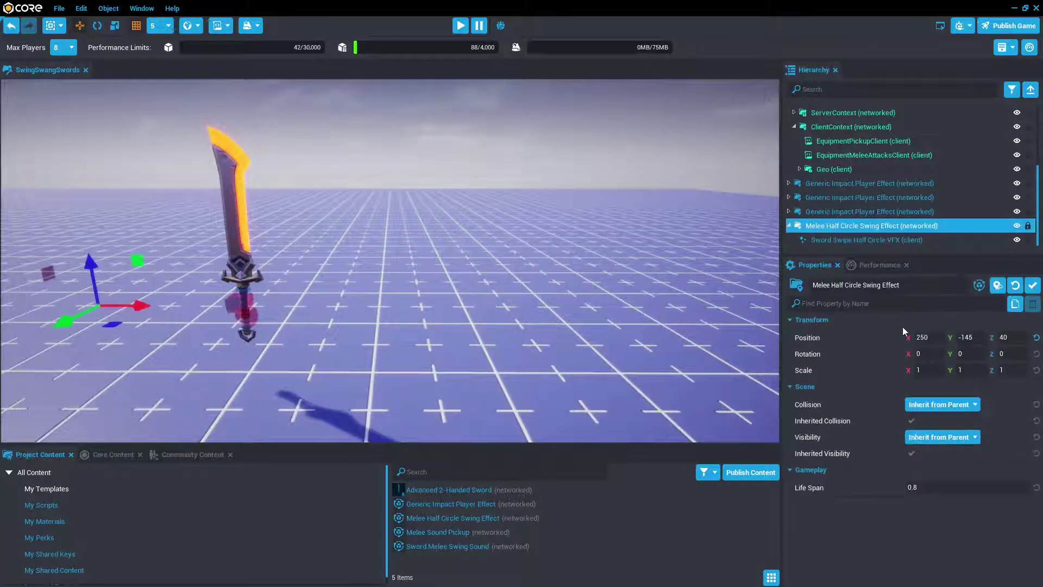
click(922, 287)
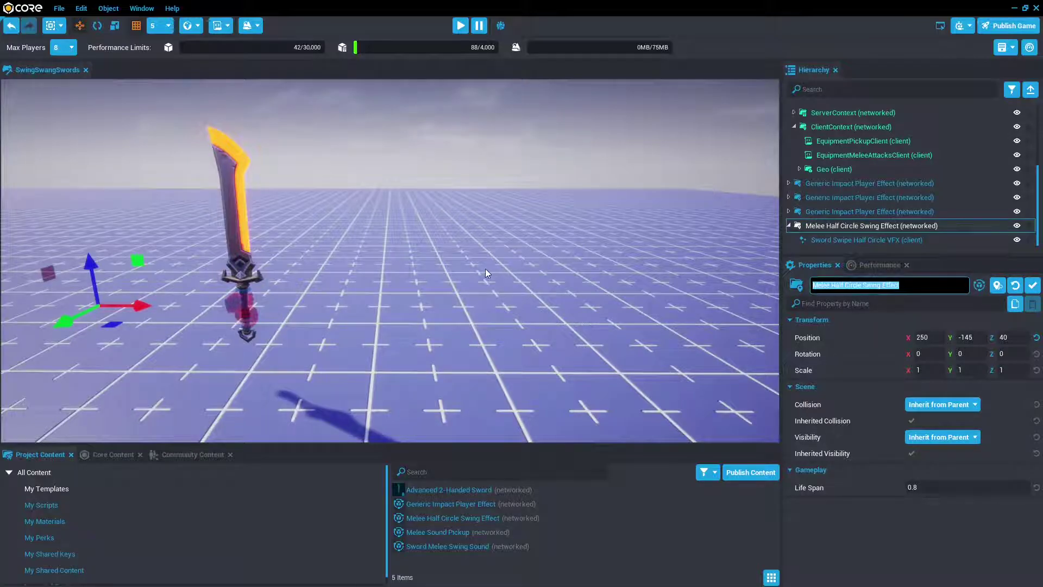
text(wada)
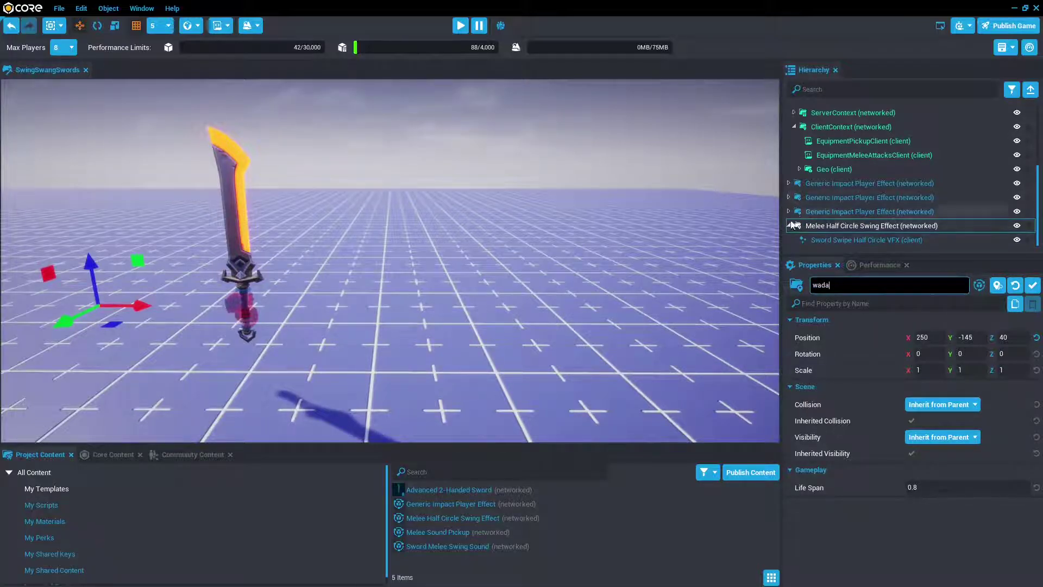
right_click(831, 227)
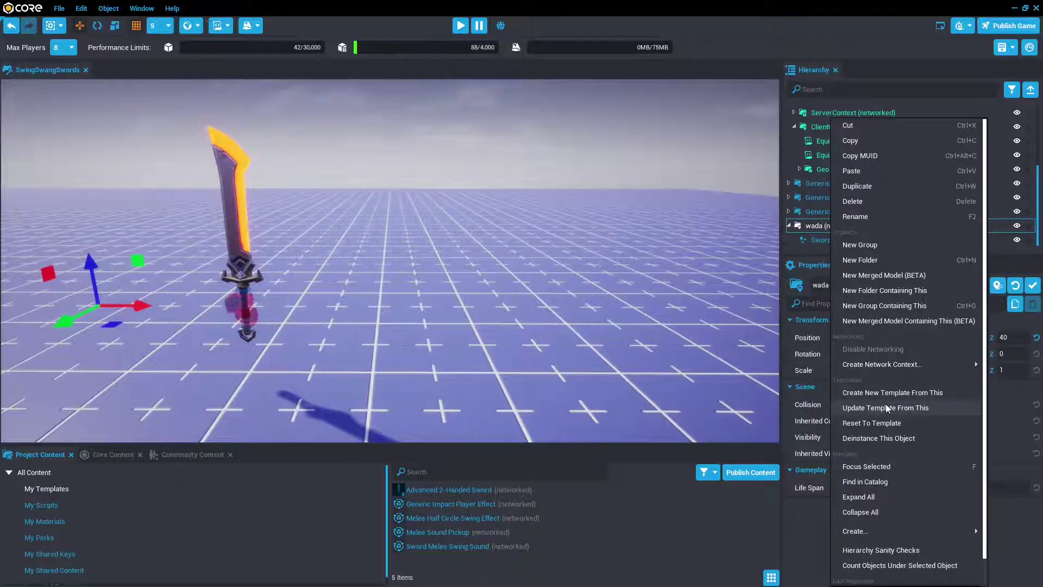
right_drag(490, 284, 442, 295)
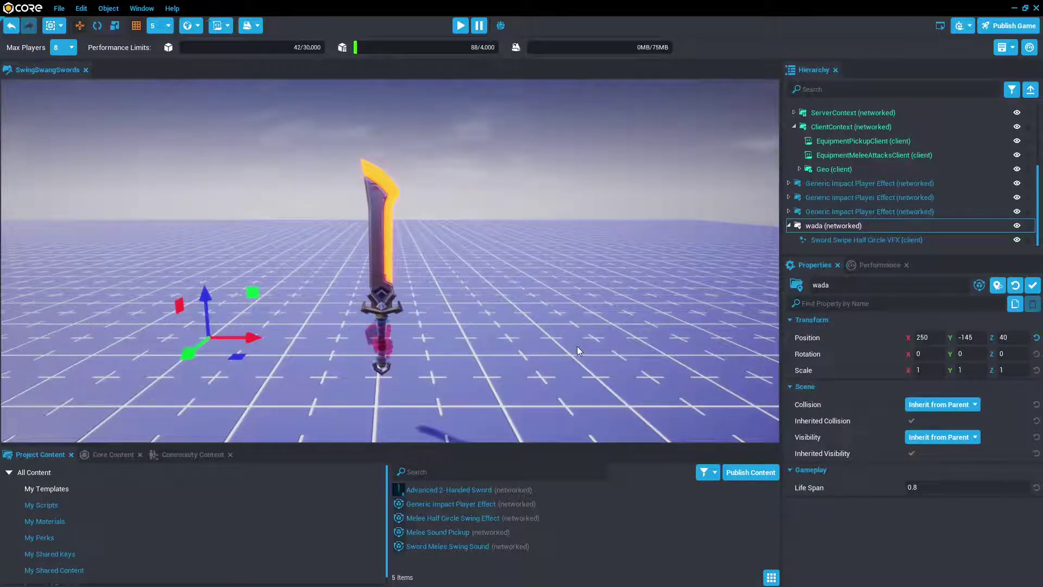
scroll(580, 352, up, 3)
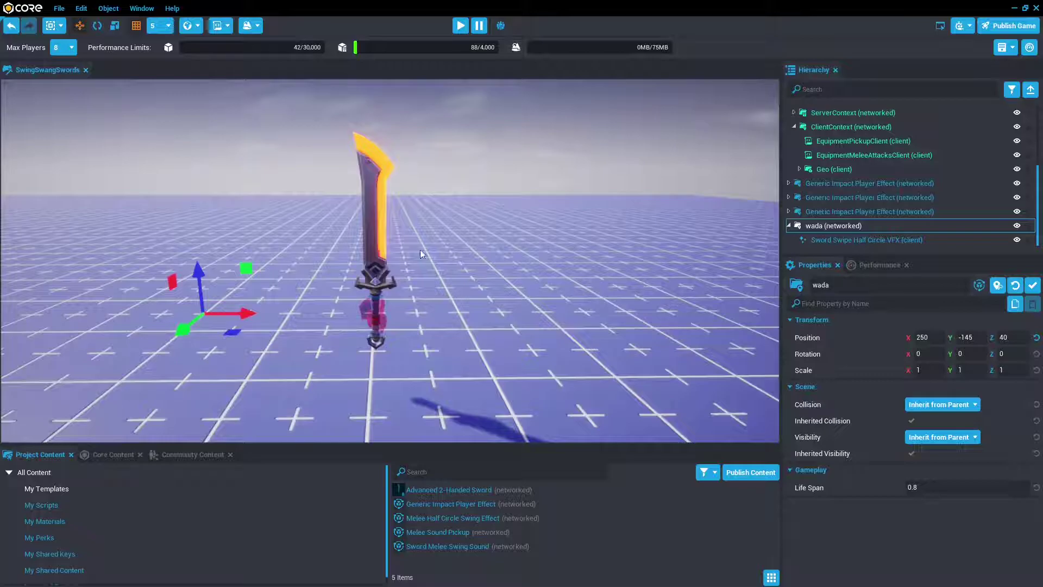
click(477, 187)
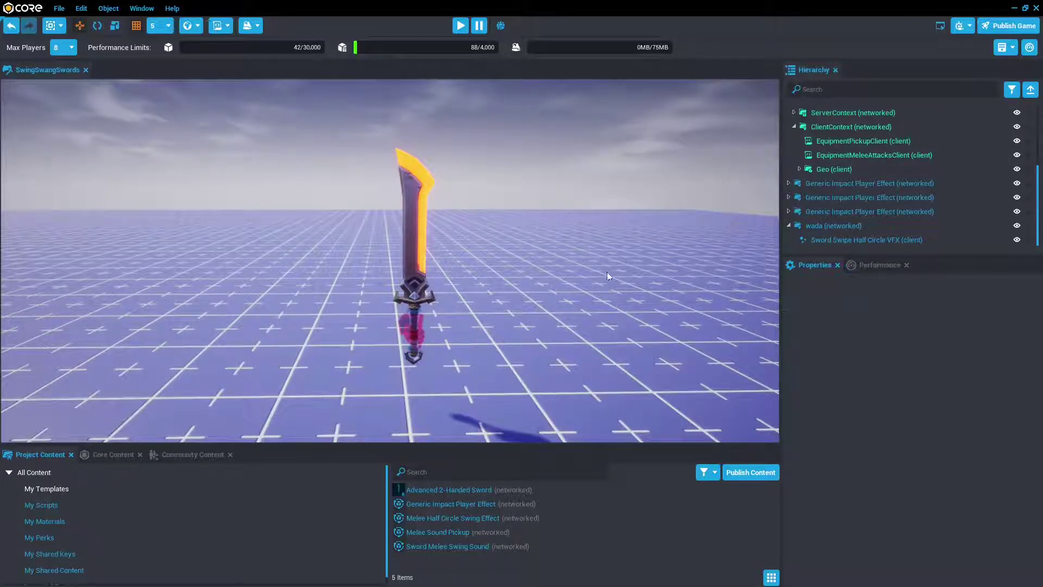
Step: Duplicate Fantasy Sword Blade 03 and Fantasy Sword Guard 01, flip the copies upside down and move them below the grip
click(426, 283)
key(f)
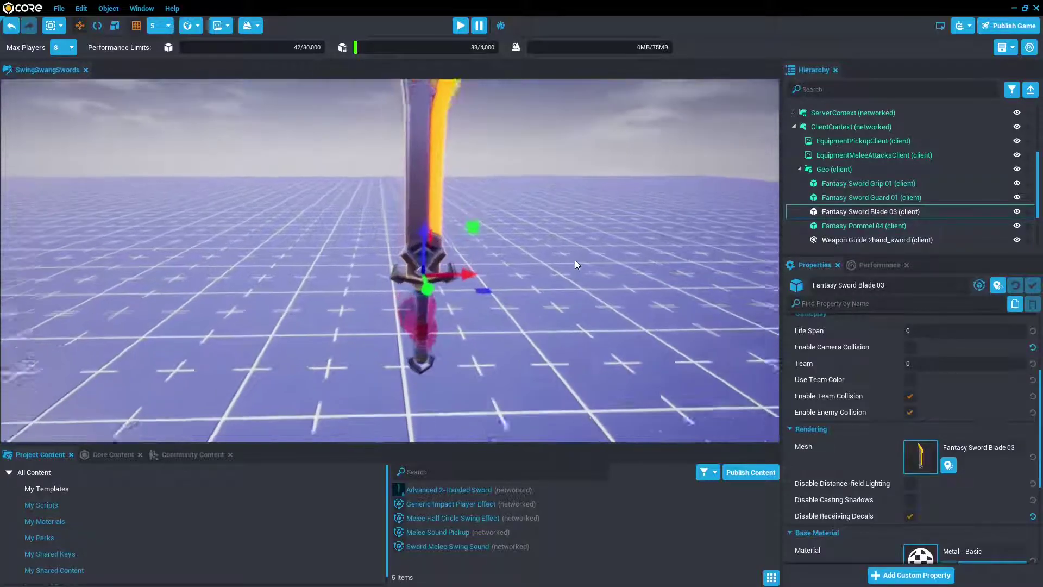
ctrl+click(879, 199)
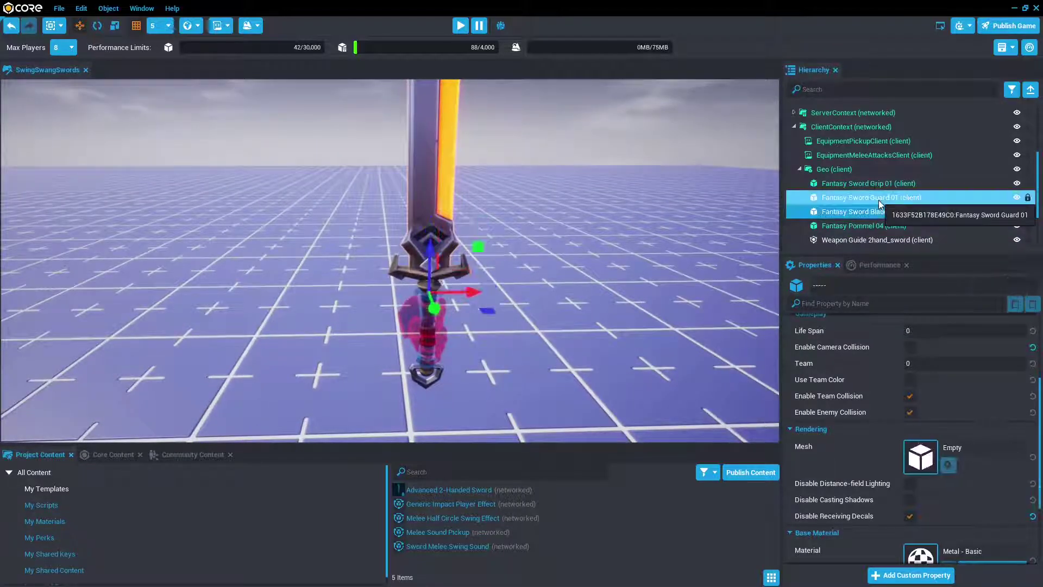
key(ctrl+w)
key(e)
drag(467, 271, 562, 318)
key(w)
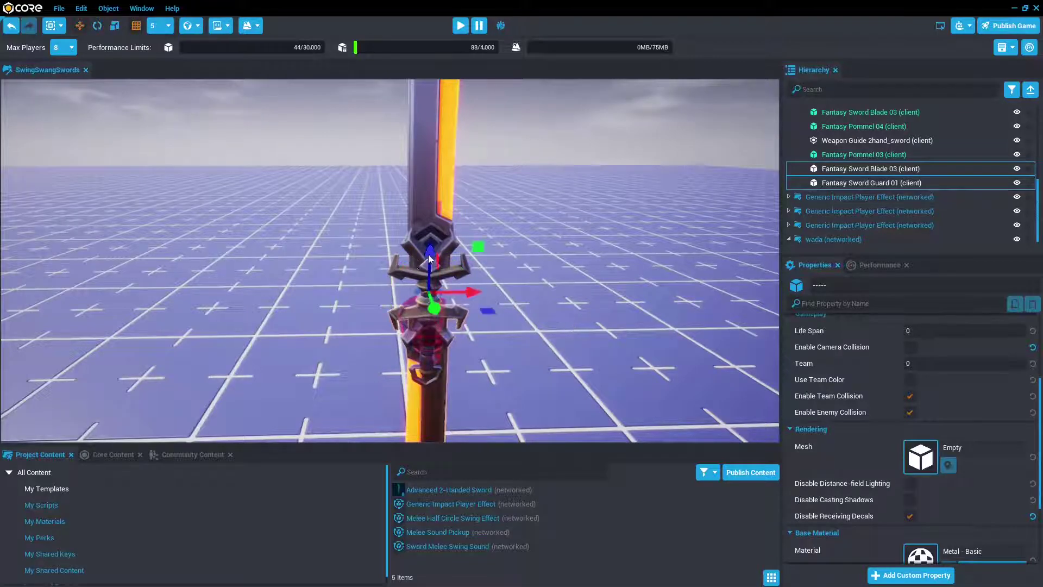
drag(432, 253, 451, 331)
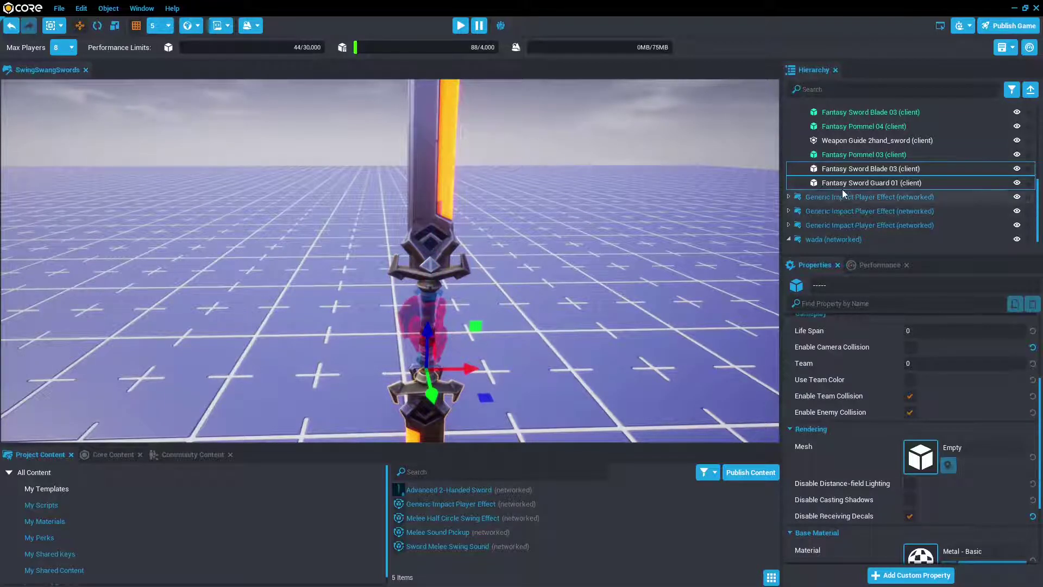
Step: Delete Fantasy Pommel 03 and move the duplicated blade and guard up against the lower end of the grip
click(865, 156)
key(Delete)
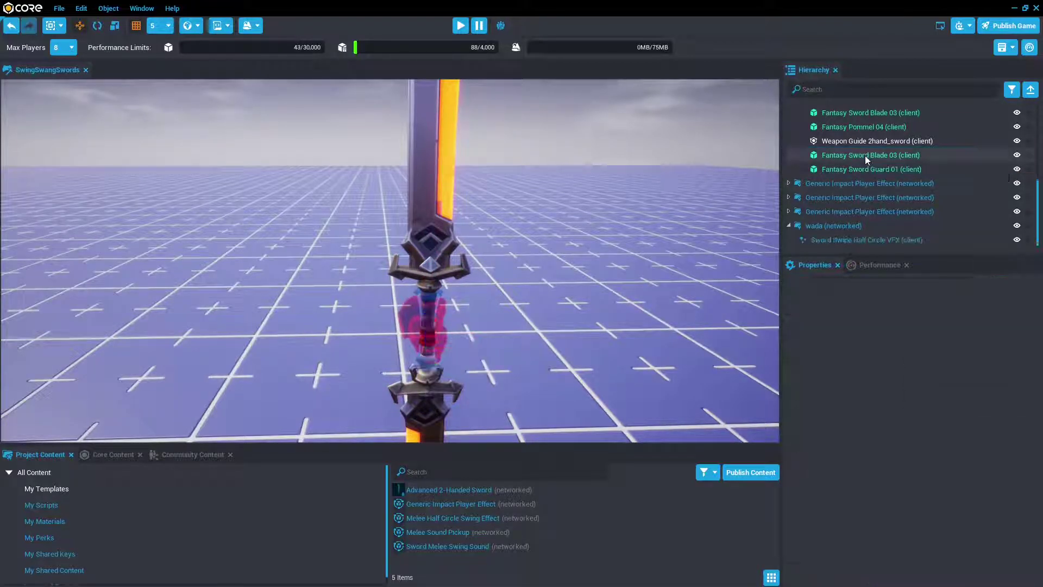
click(864, 169)
ctrl+click(876, 157)
key(f)
alt+drag(540, 286, 533, 259)
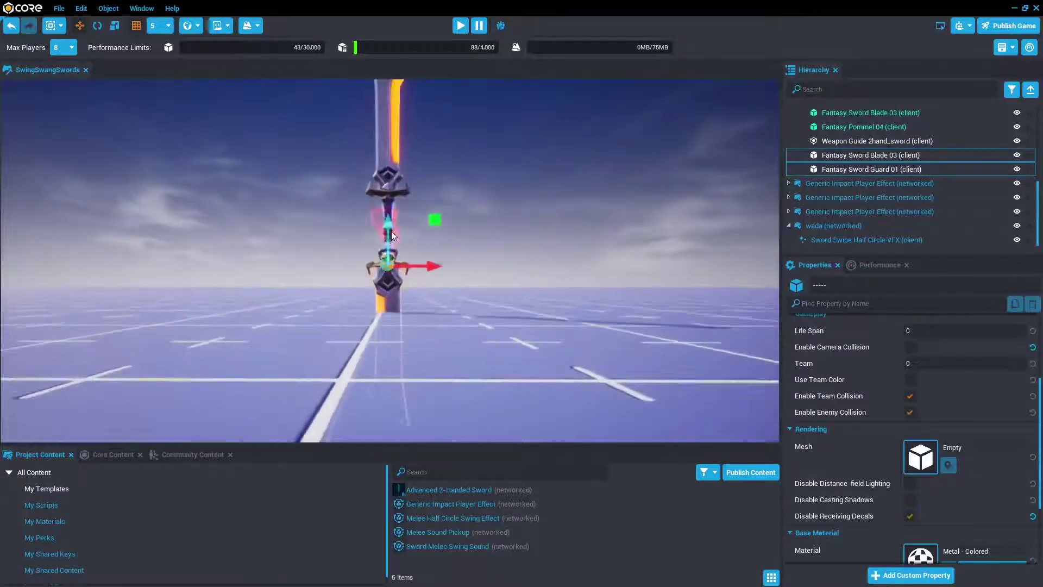
scroll(393, 230, up, 3)
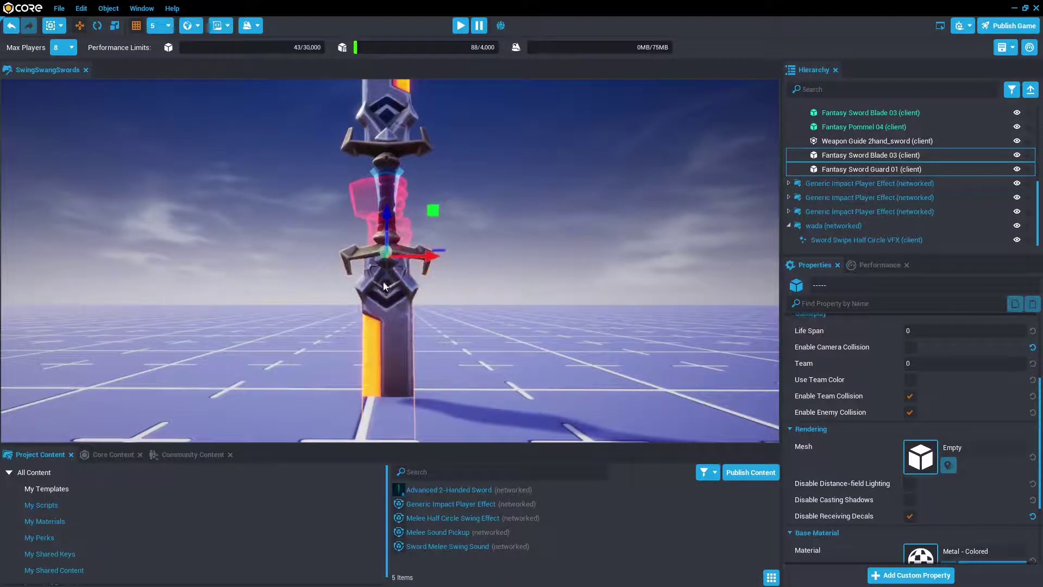
Step: Select both Fantasy Sword Blade 03 parts and set their Detail 1 material to Burning Wood
click(396, 288)
right_drag(396, 288, 394, 240)
scroll(395, 240, down, 2)
ctrl+click(394, 240)
scroll(894, 412, down, 3)
scroll(897, 416, down, 3)
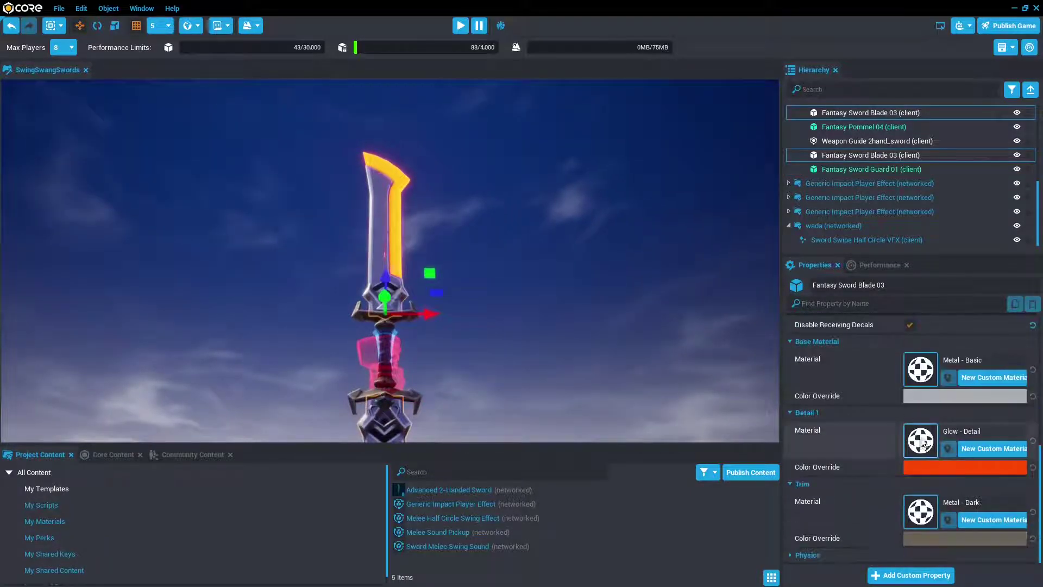
click(922, 442)
drag(591, 135, 761, 135)
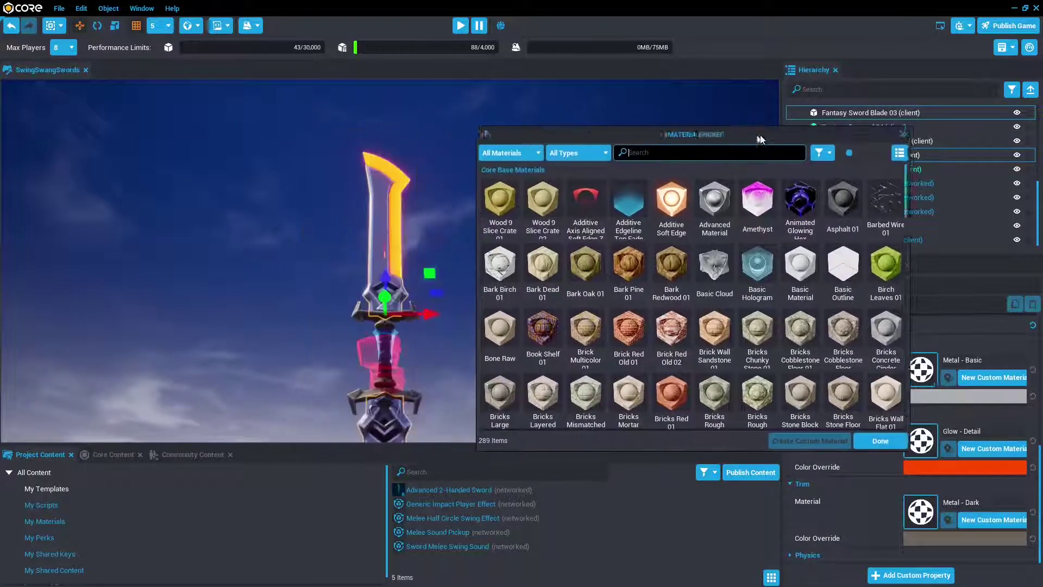
scroll(659, 282, down, 3)
double_click(599, 324)
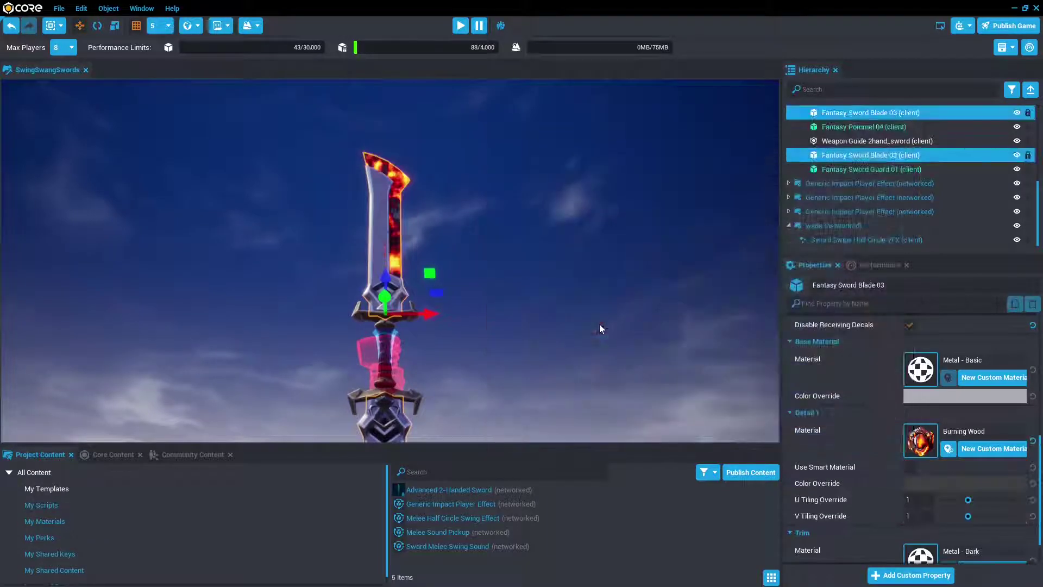
Step: Delete the Weapon Guide 2hand_sword object from the sword's Geo group
right_drag(555, 234, 537, 333)
key(f)
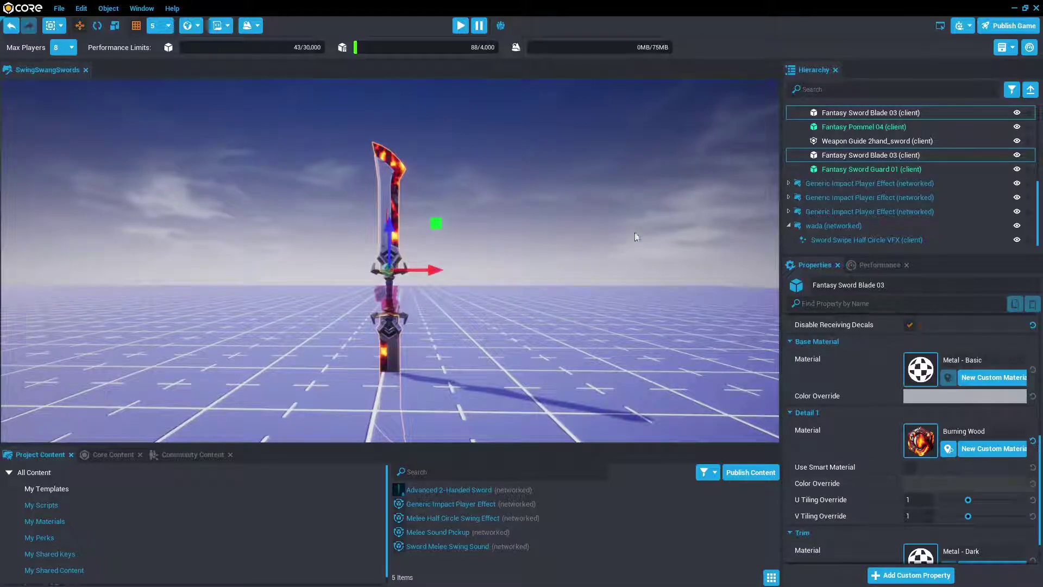
scroll(844, 194, up, 7)
scroll(820, 204, down, 2)
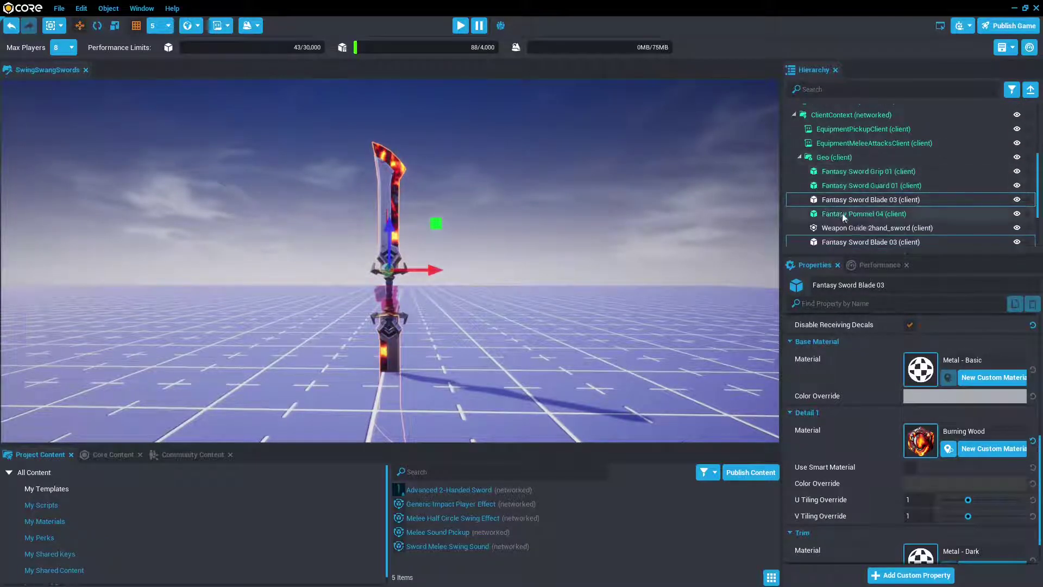
click(847, 229)
key(Delete)
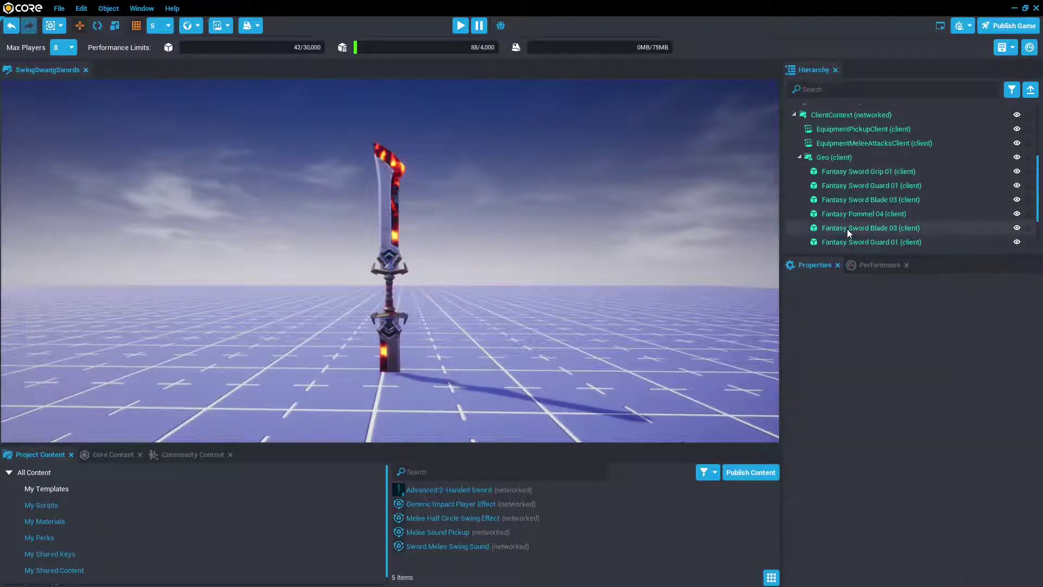
Step: Collapse the Geo group and set the Animation of Attack 1 to 2hand_sword_slash_spin
click(800, 157)
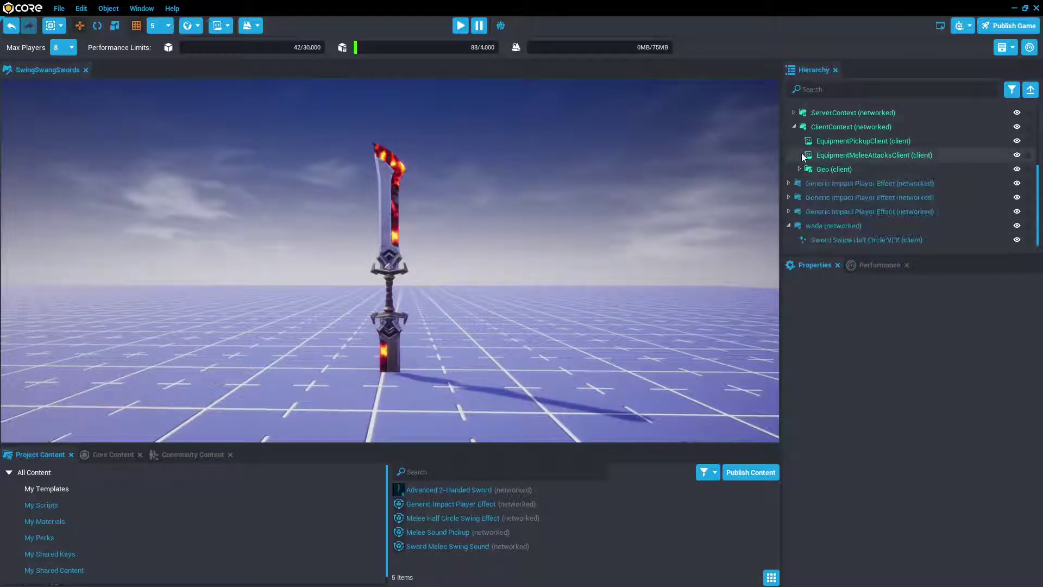
scroll(809, 155, up, 3)
click(826, 137)
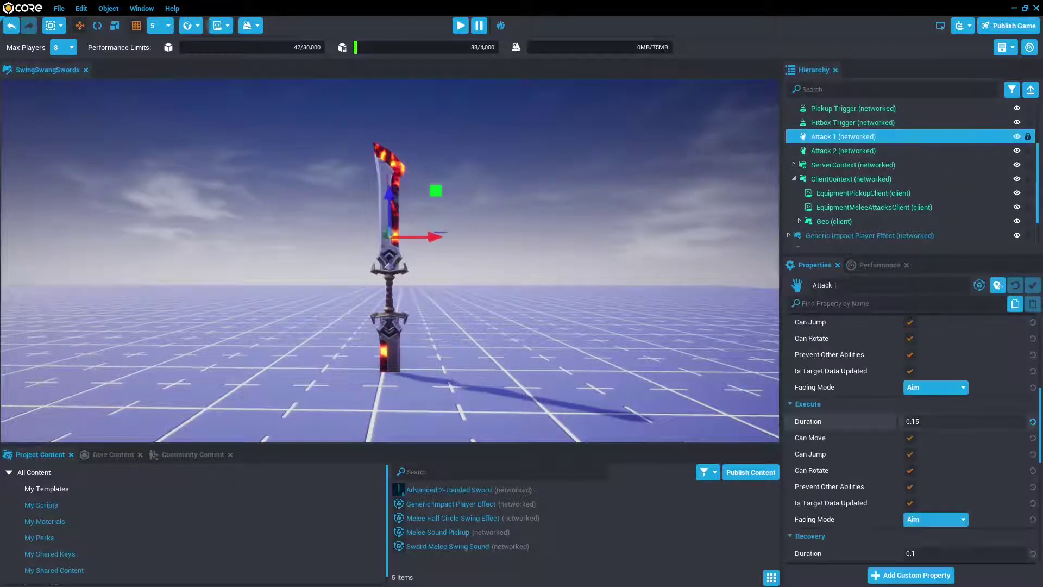
scroll(905, 421, down, 5)
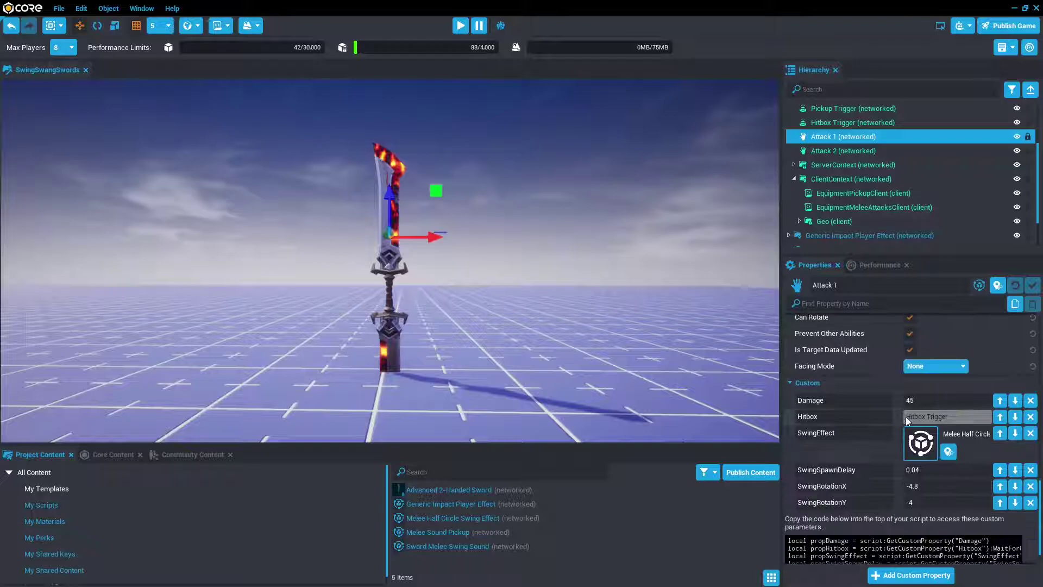
scroll(905, 416, up, 2)
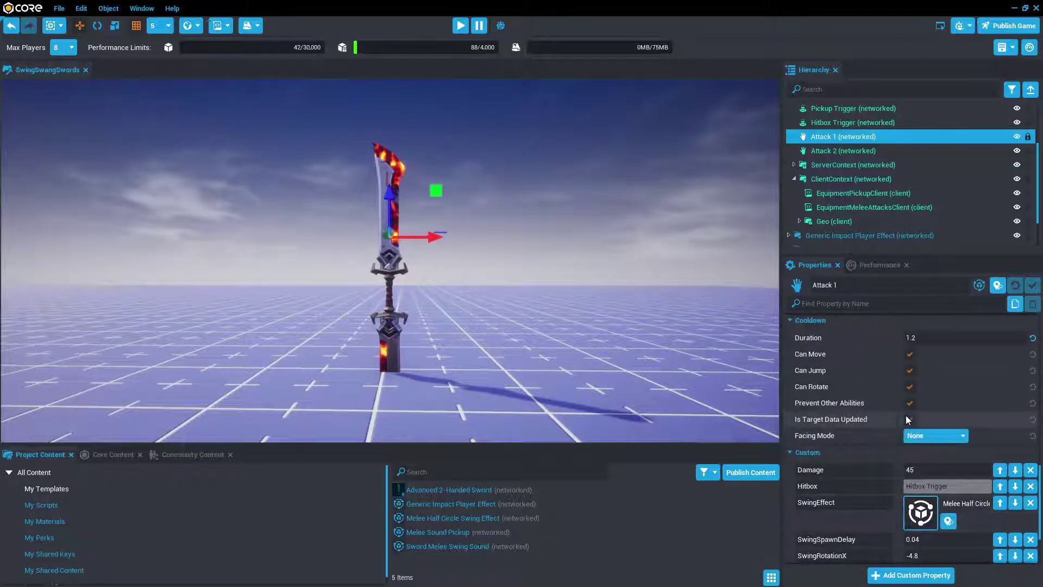
scroll(906, 415, up, 6)
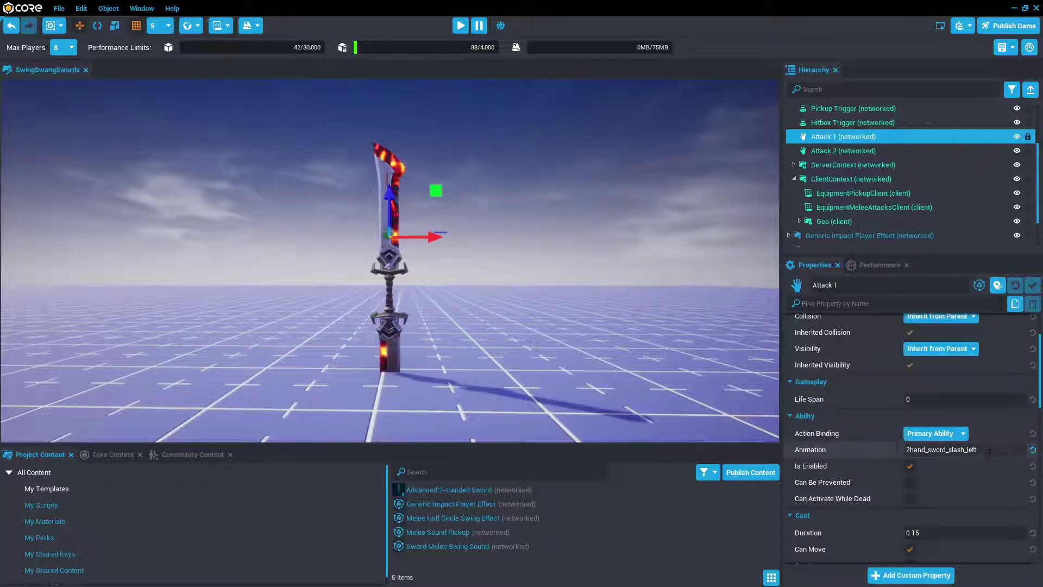
click(989, 451)
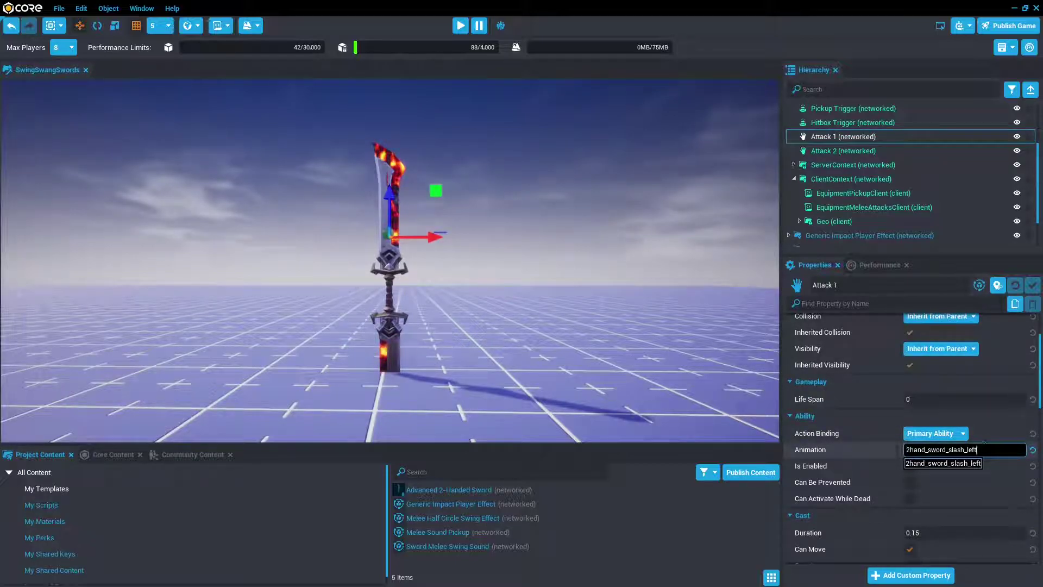
drag(960, 450, 886, 449)
key(BackSpace)
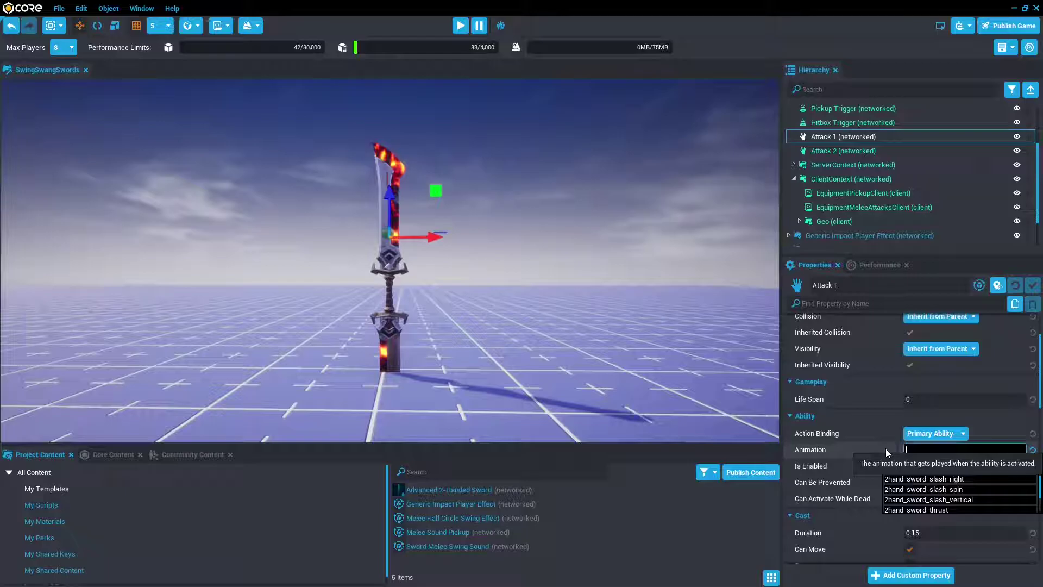
click(945, 491)
Step: Preview the game, walk with the sword and swing it twice to test the new attack animation, and end the preview
right_drag(599, 344, 546, 304)
key(=)
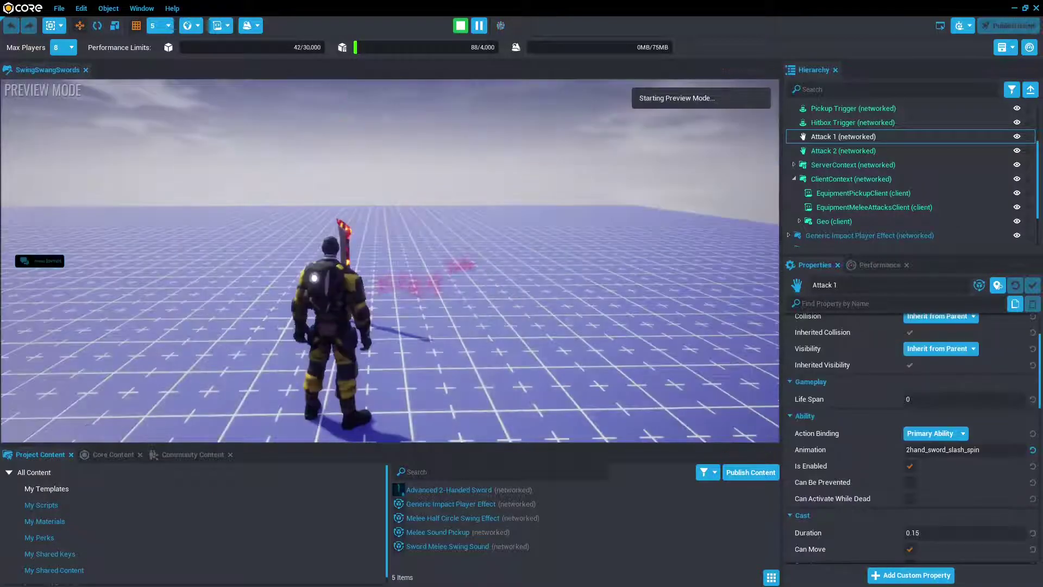
key(w)
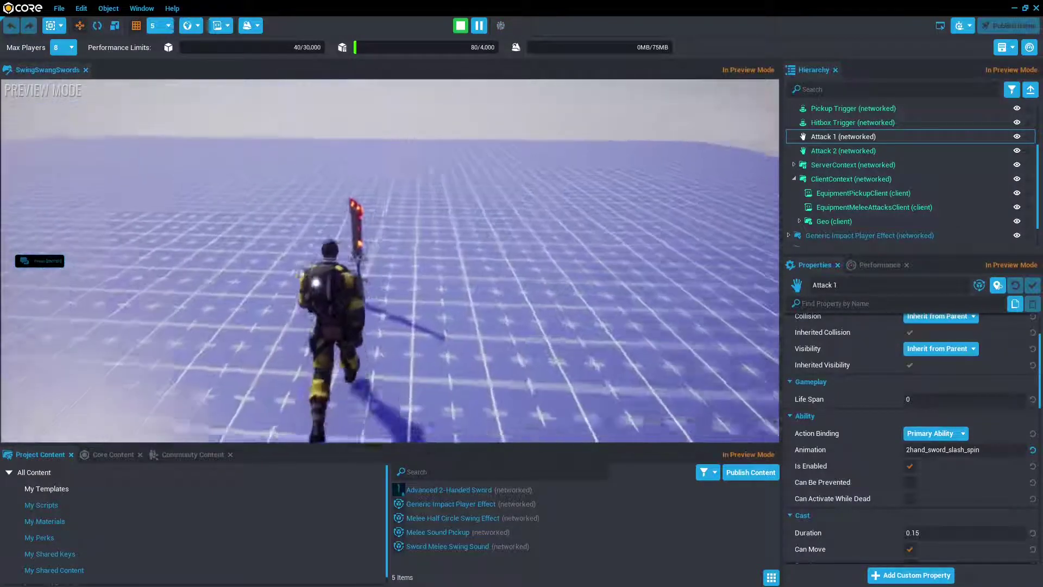
click(390, 260)
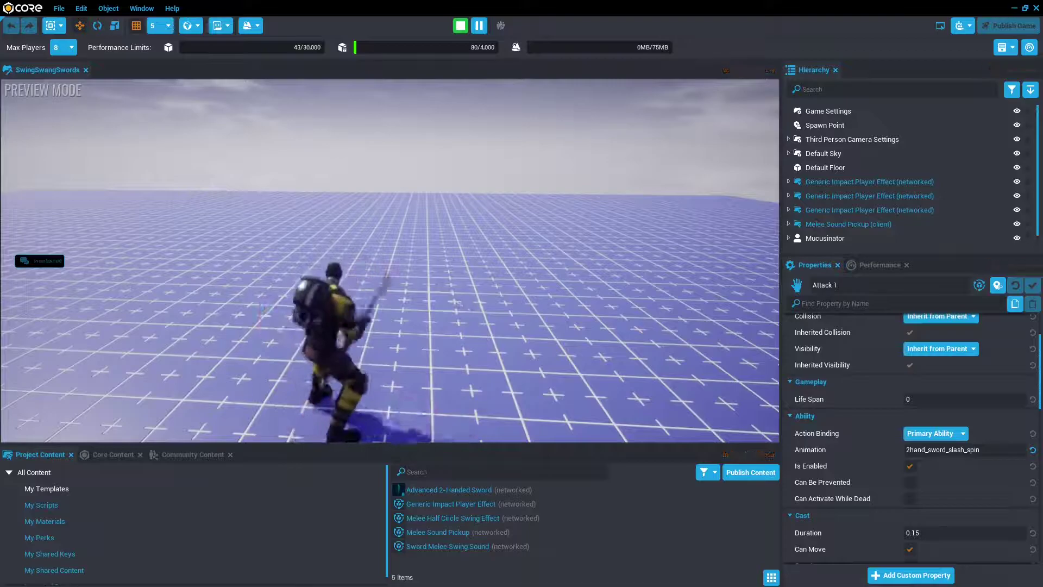
click(390, 260)
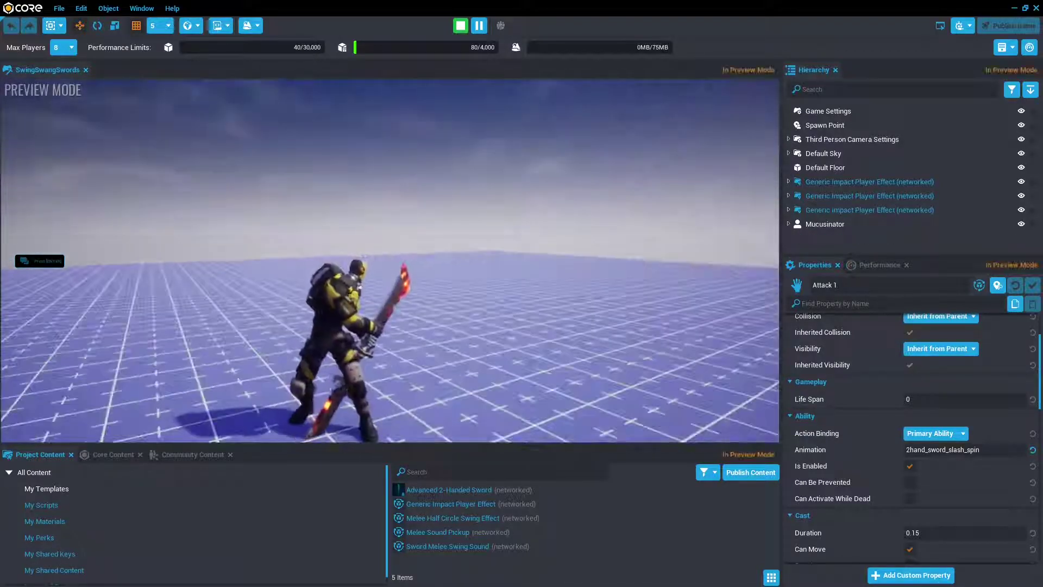
key(Escape)
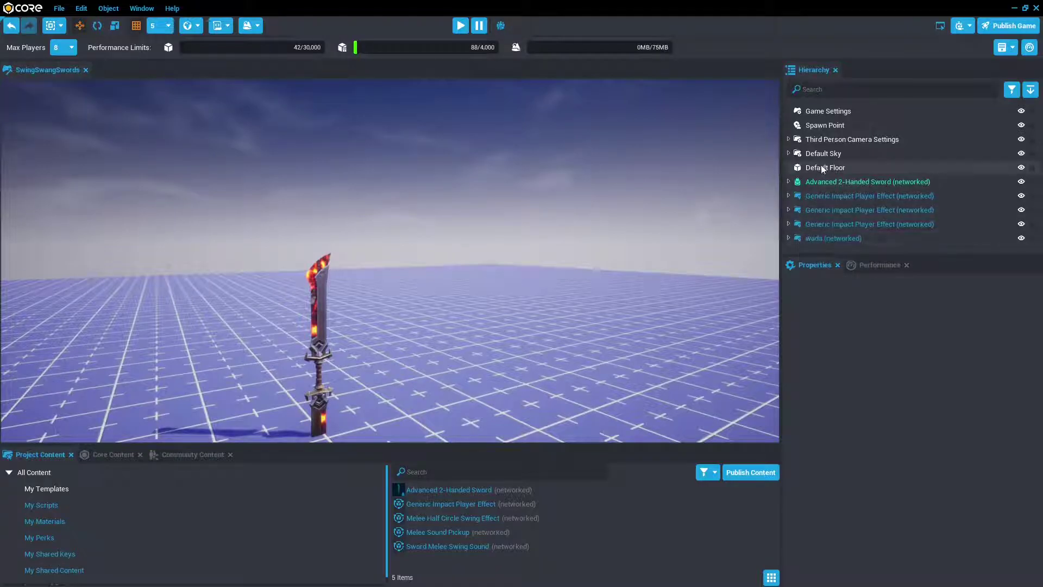
Step: Move the Geo group inside the Advanced 2-Handed Sword's ClientContext up to position 0, 0, 0
click(860, 182)
click(789, 183)
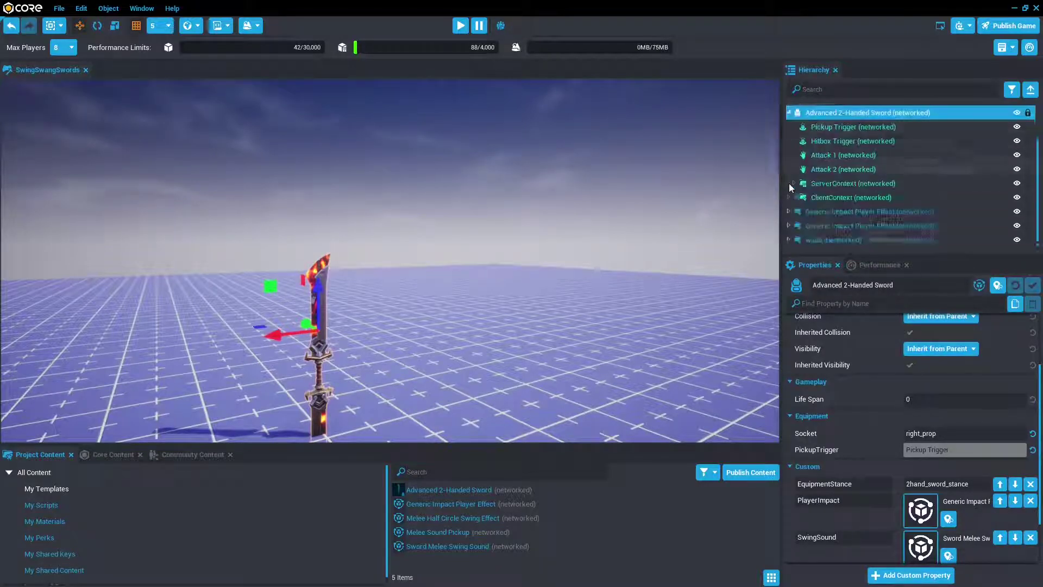
scroll(840, 186, down, 1)
scroll(815, 191, up, 1)
click(794, 201)
scroll(815, 190, down, 2)
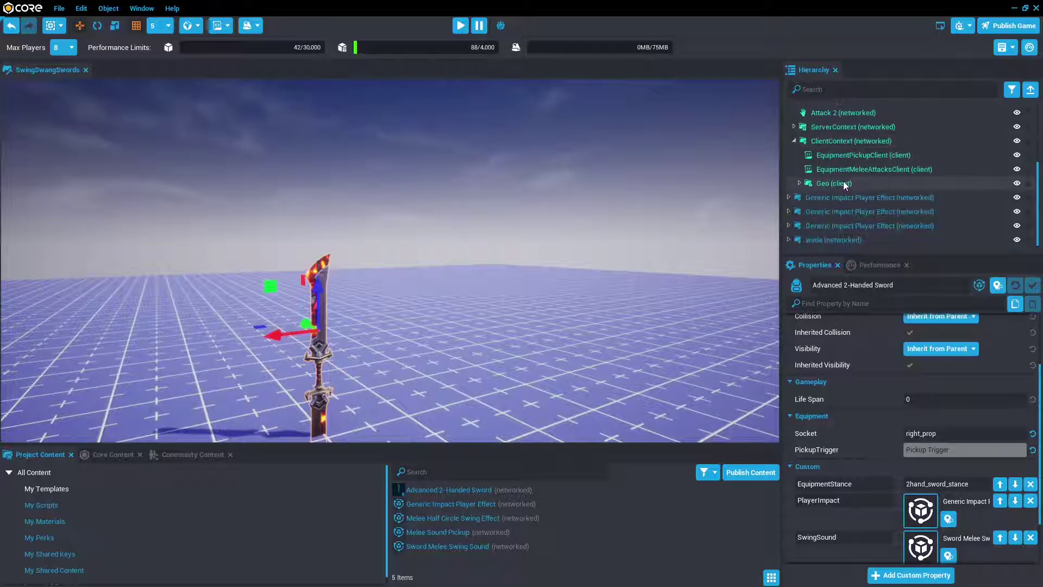
click(844, 183)
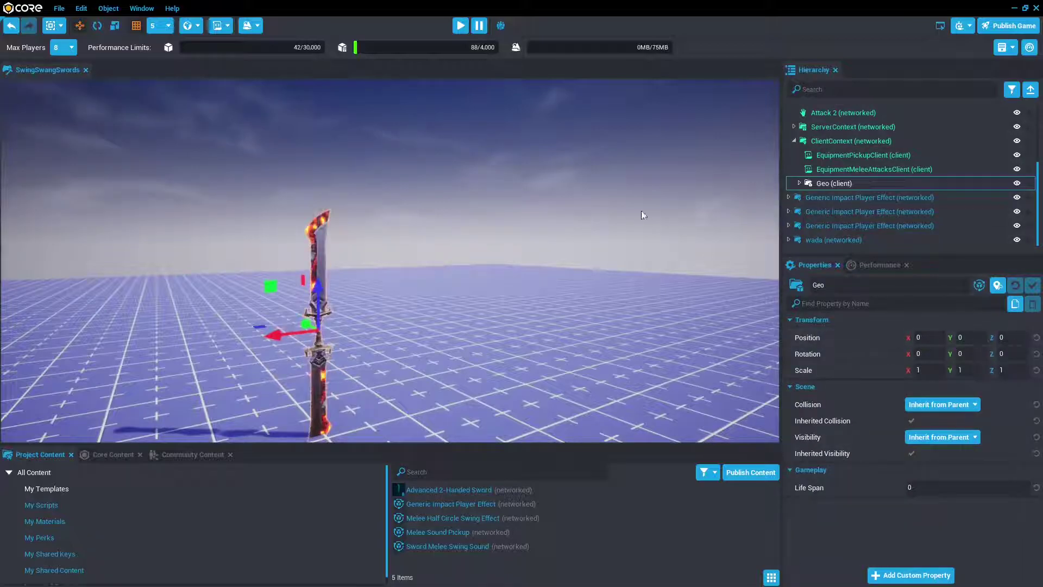
Step: Set the Animation of Attack 2 to 2hand_sword_rm_combo_middle_spin
scroll(847, 156, up, 2)
click(799, 176)
scroll(799, 175, up, 1)
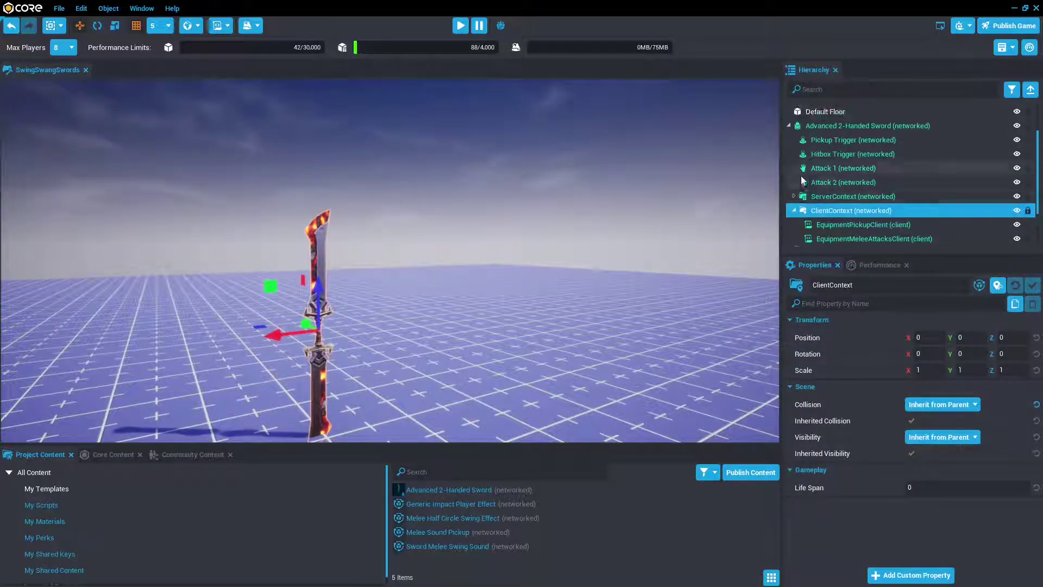
click(820, 168)
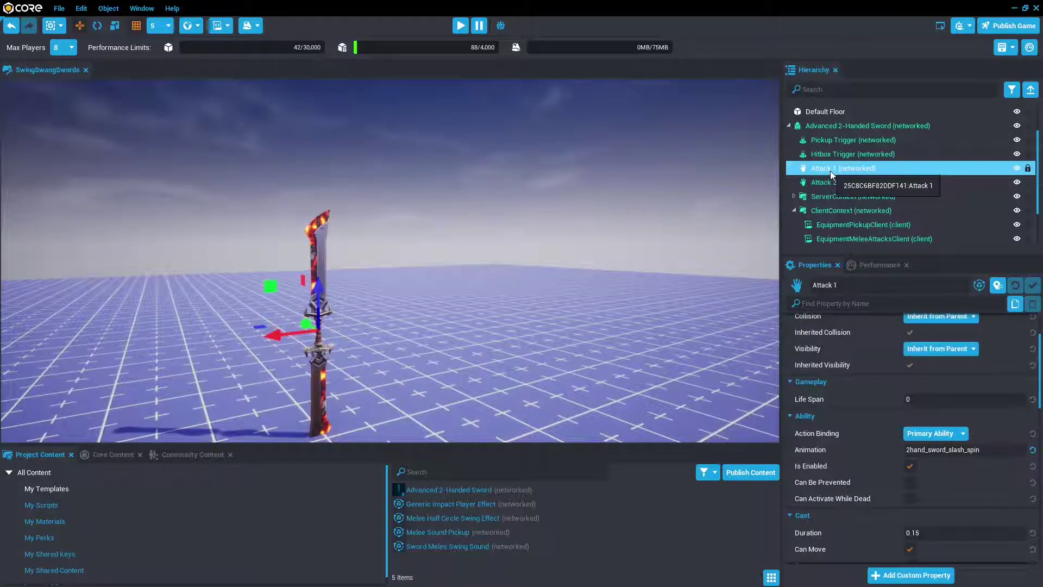
double_click(823, 182)
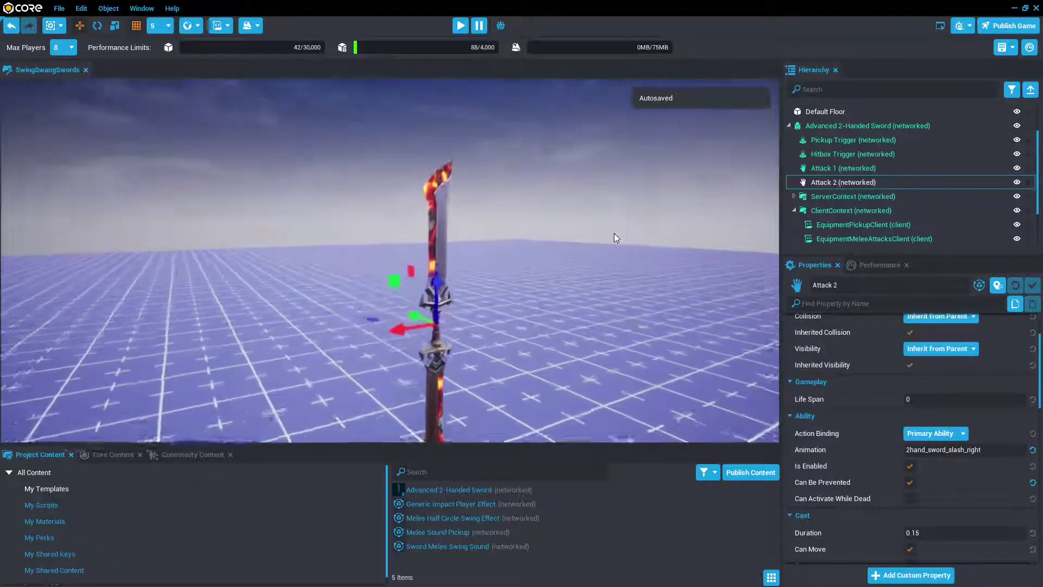
click(946, 449)
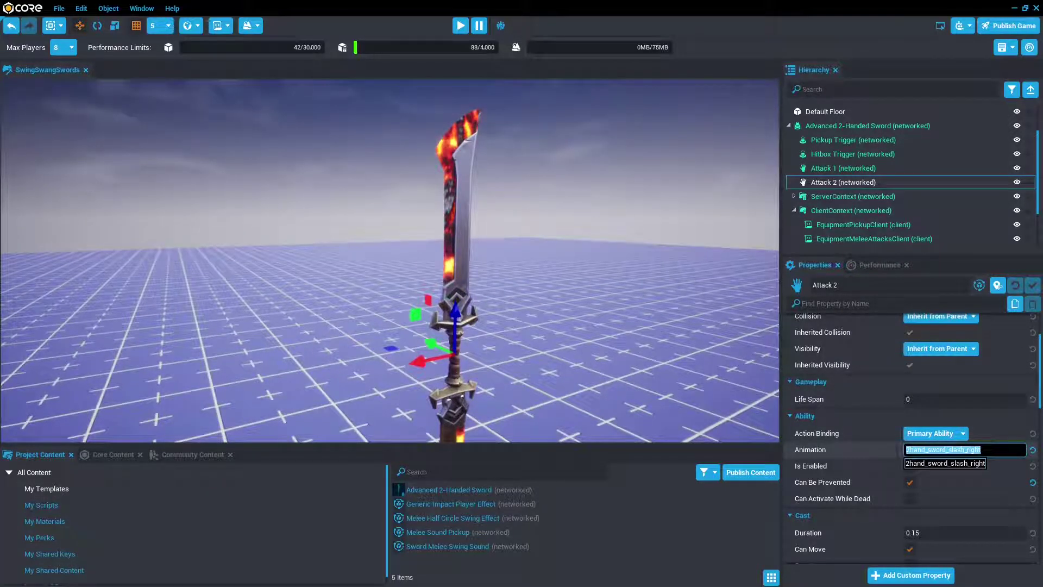
key(BackSpace)
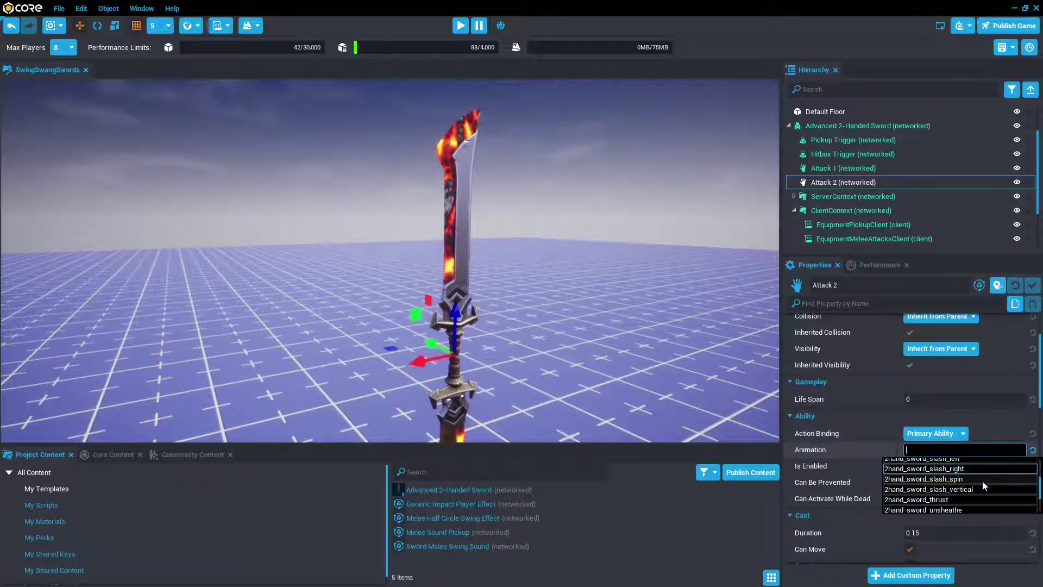
scroll(982, 481, down, 2)
scroll(977, 481, up, 3)
scroll(973, 488, down, 1)
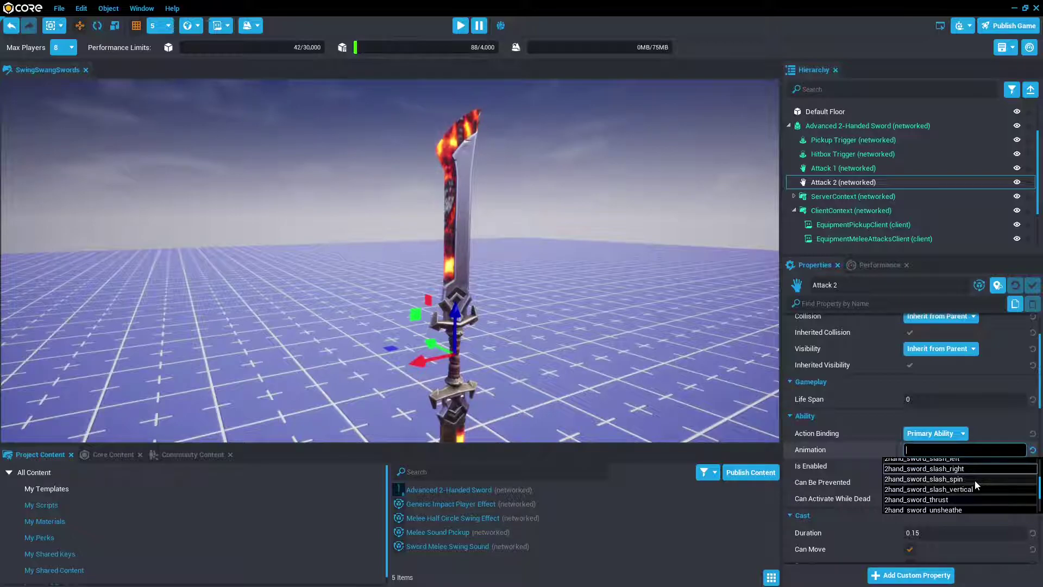
scroll(976, 480, up, 3)
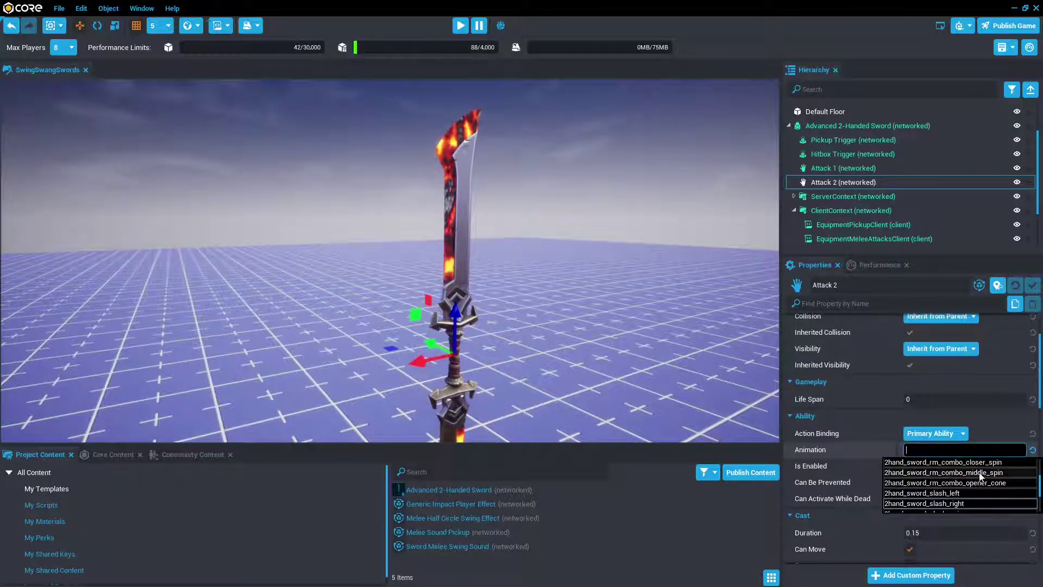
click(979, 472)
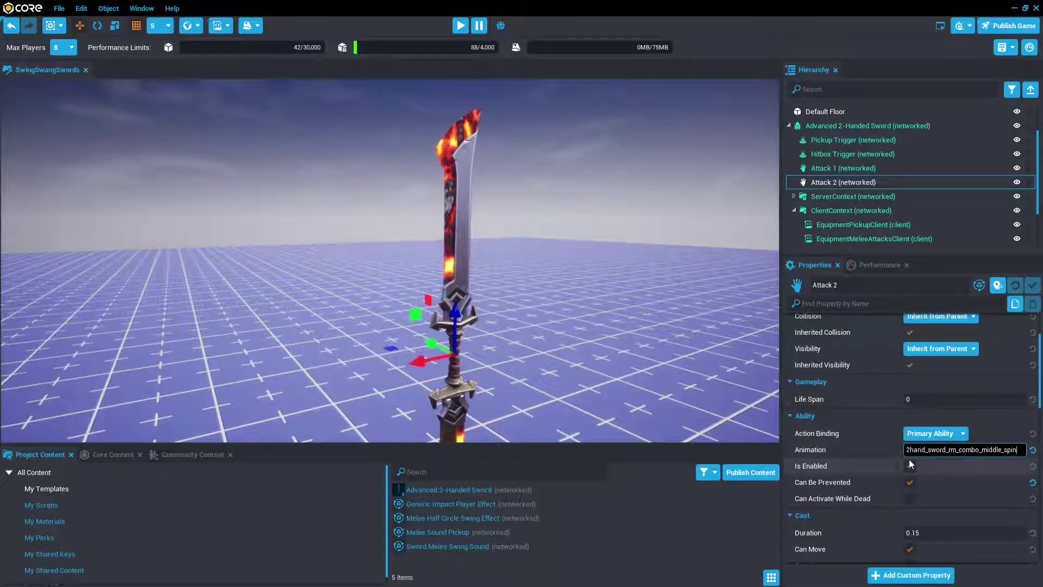
drag(906, 450, 1023, 450)
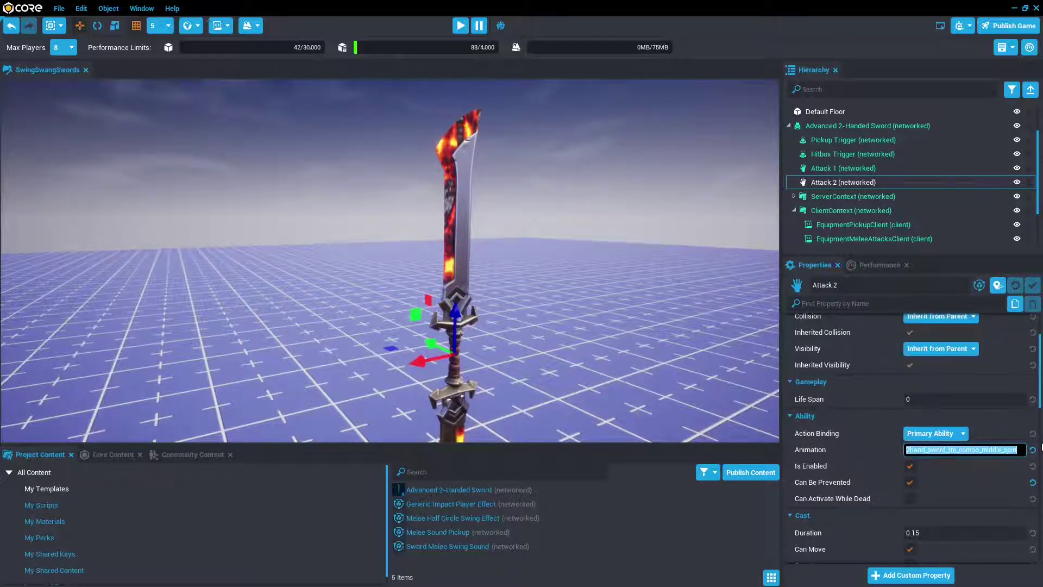
click(665, 233)
Step: Preview the game again and test both attacks of the double-bladed sword repeatedly while standing and running
click(461, 25)
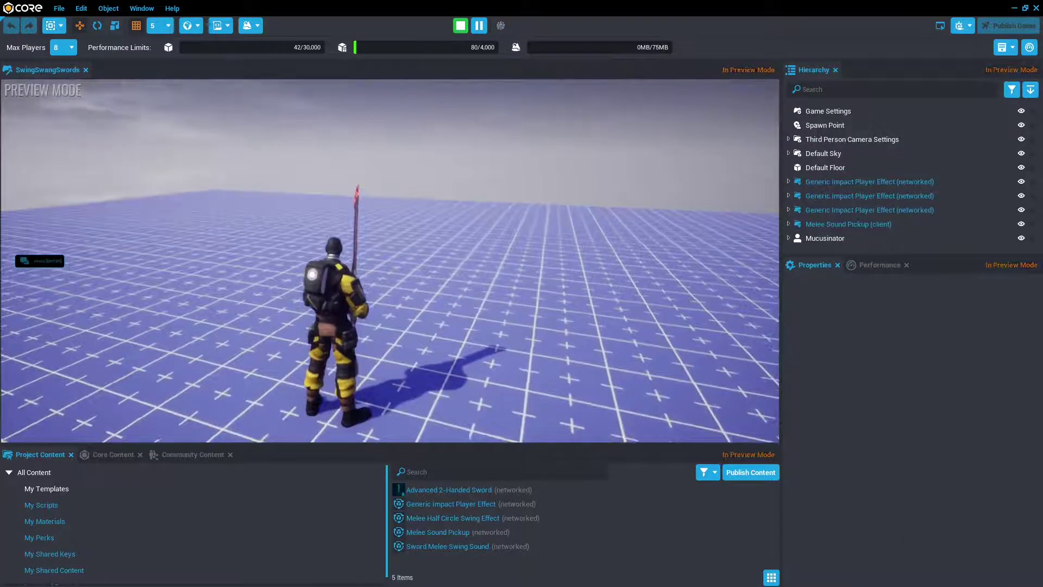
click(390, 261)
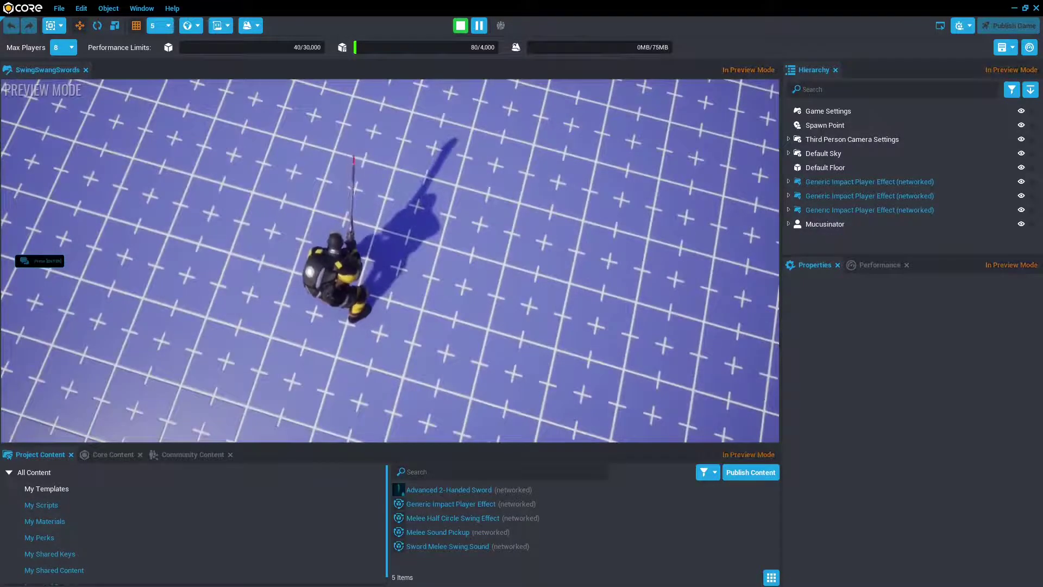
click(390, 261)
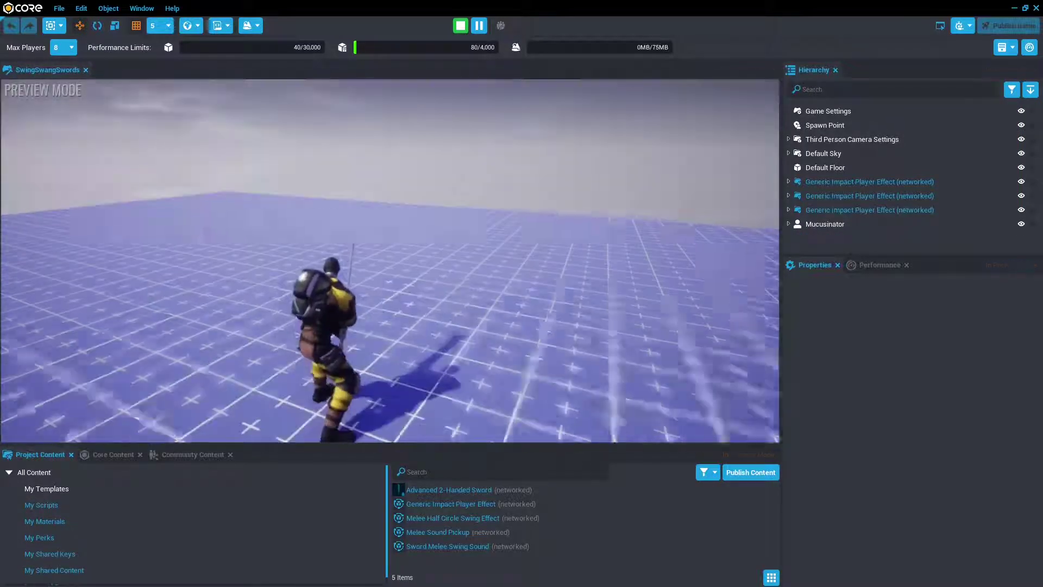
click(390, 261)
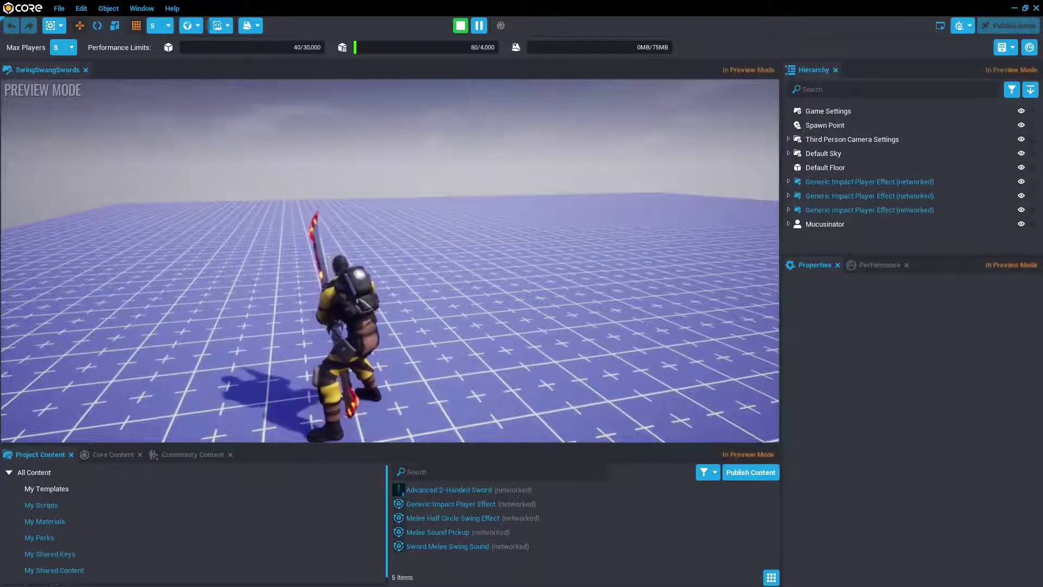
key(d)
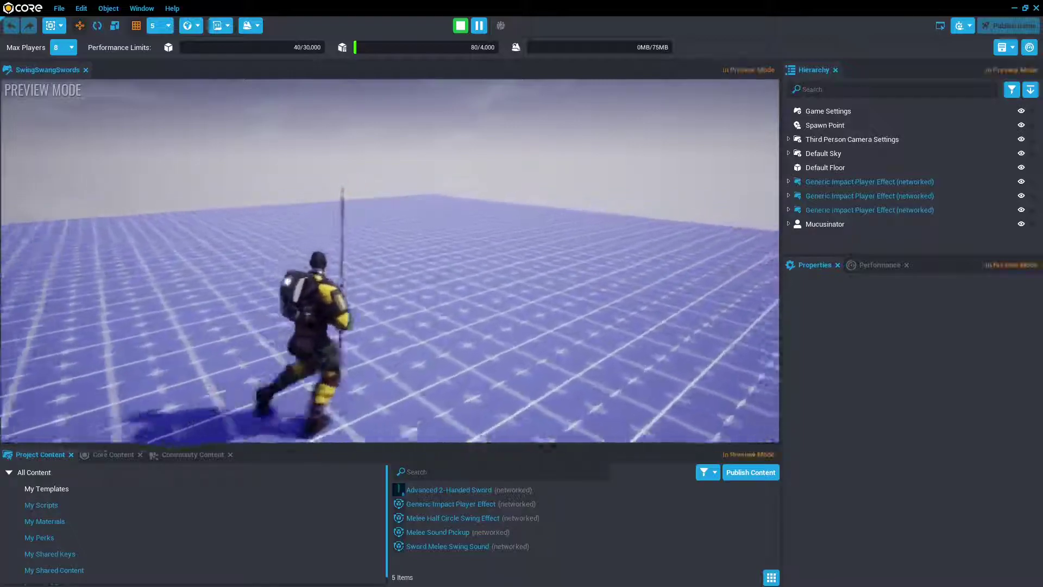
key(w)
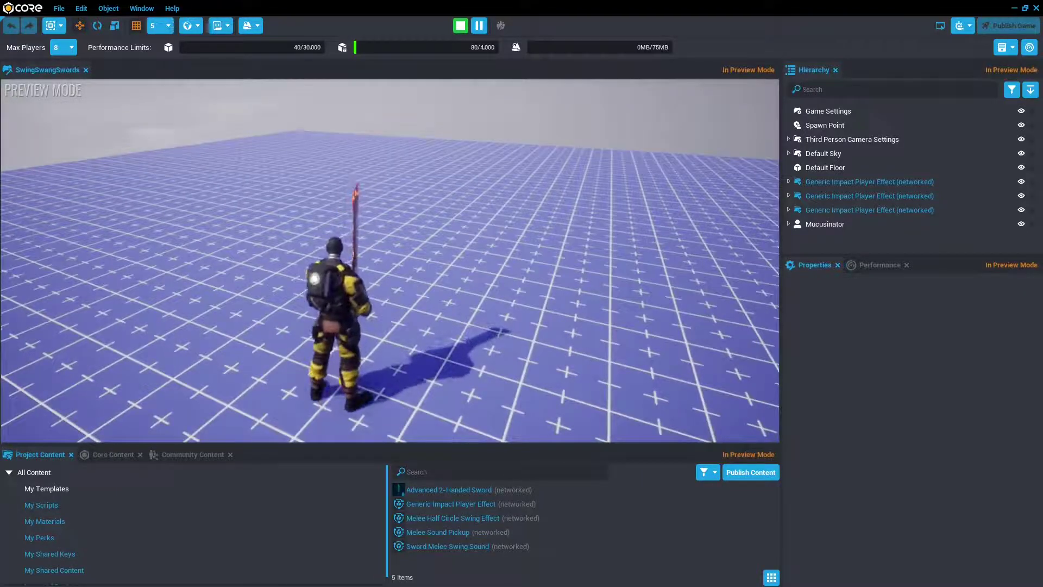
key(w)
click(390, 261)
click(390, 261)
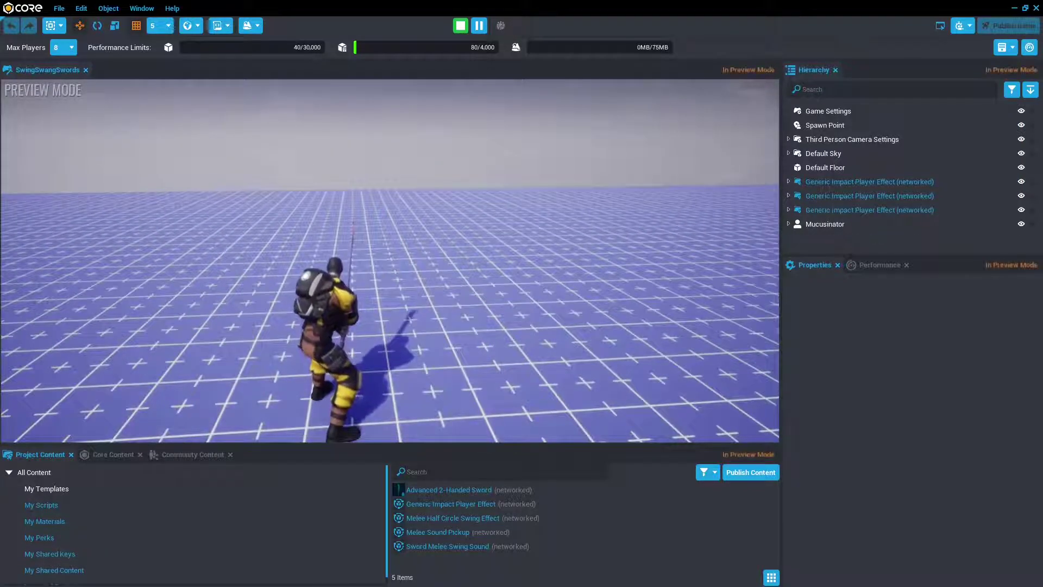
key(w)
click(390, 260)
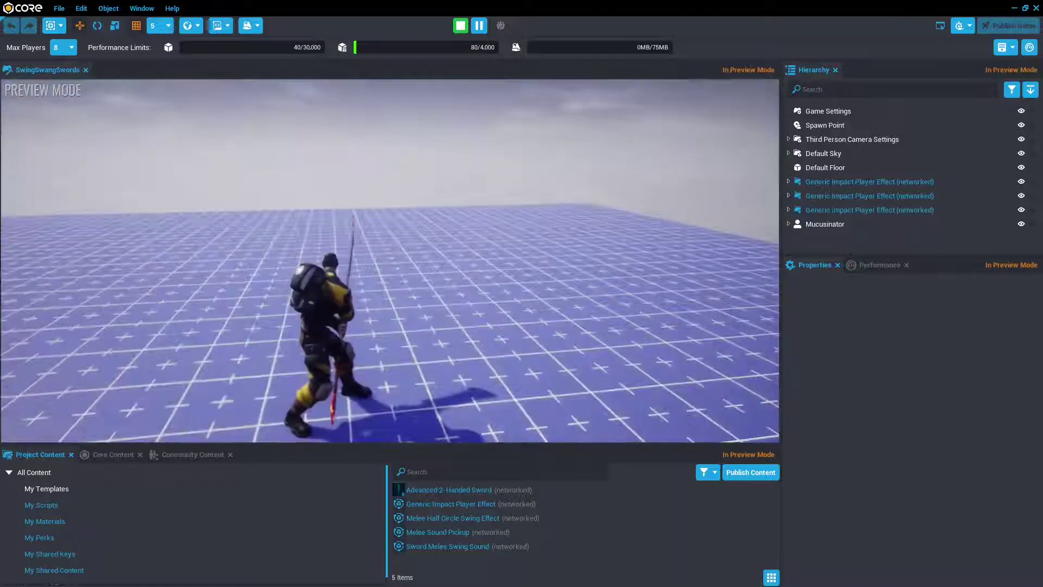
Step: End the preview, find Fire Volume VFX in Core Content by searching "fire", and add it to the Advanced 2-Handed Sword's Geo group
key(Escape)
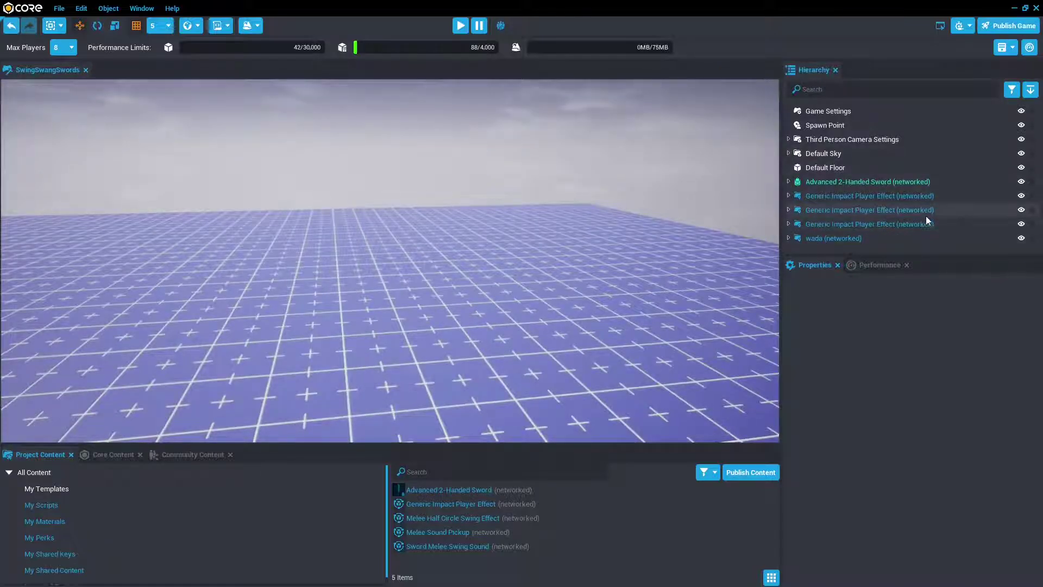
click(826, 182)
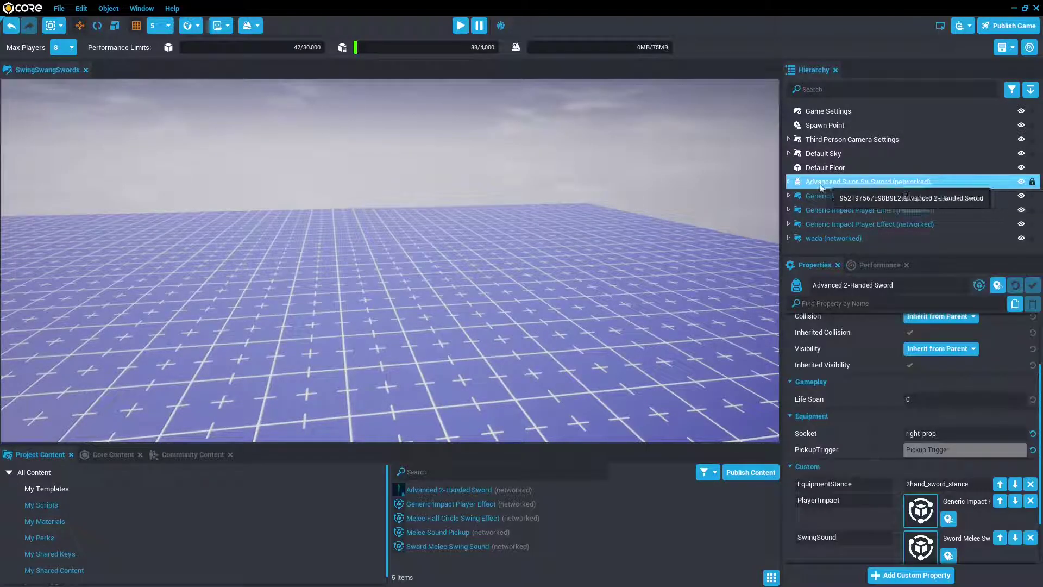
click(789, 182)
click(105, 457)
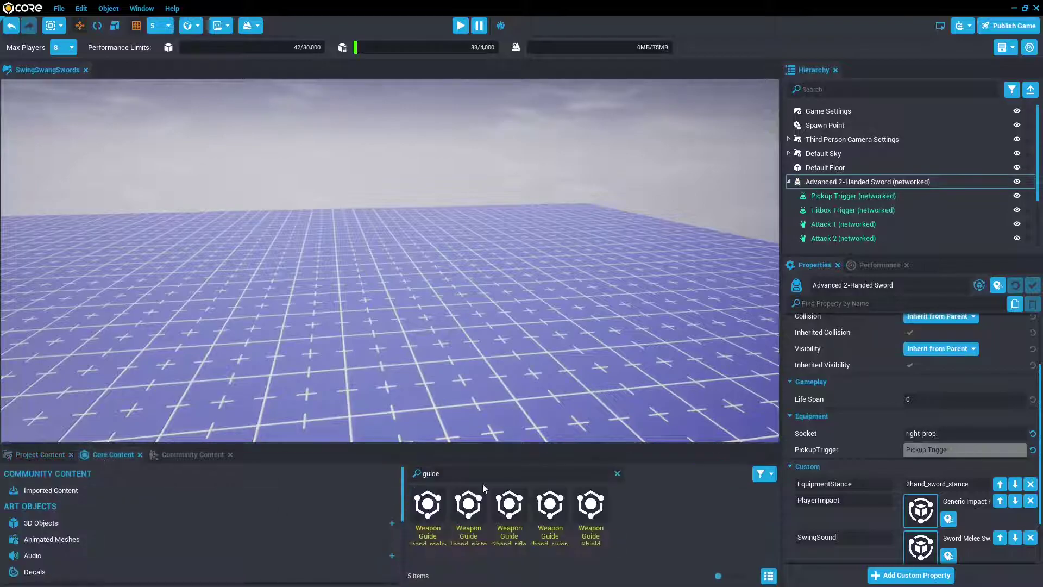
drag(484, 476, 272, 469)
key(BackSpace)
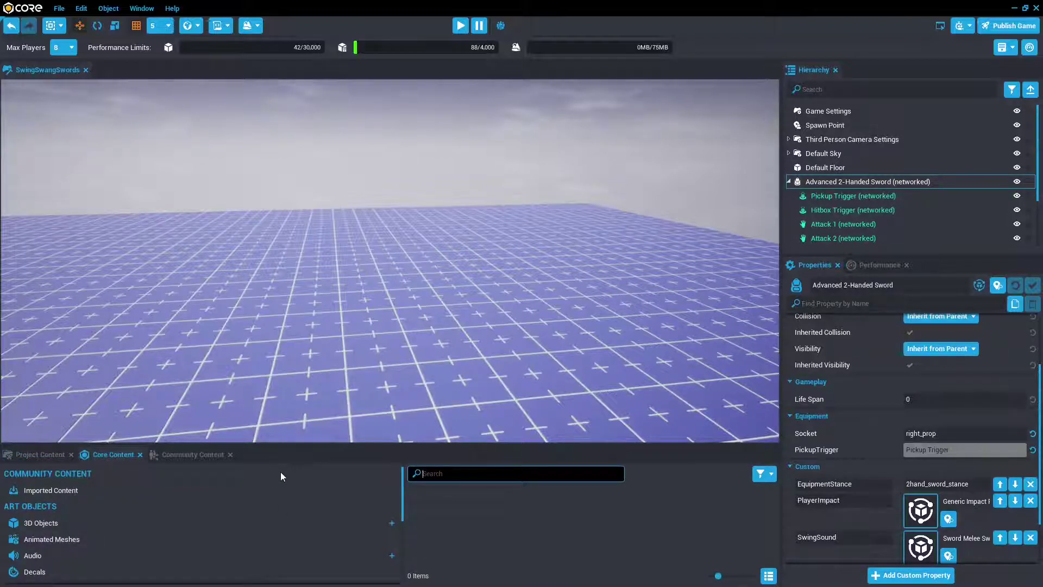
text(fire)
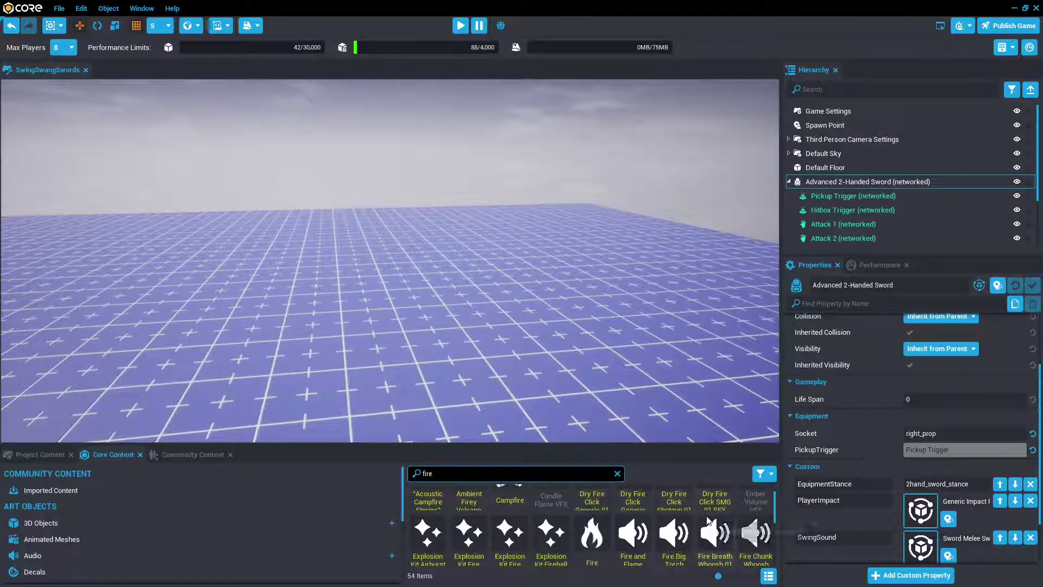
scroll(708, 520, down, 1)
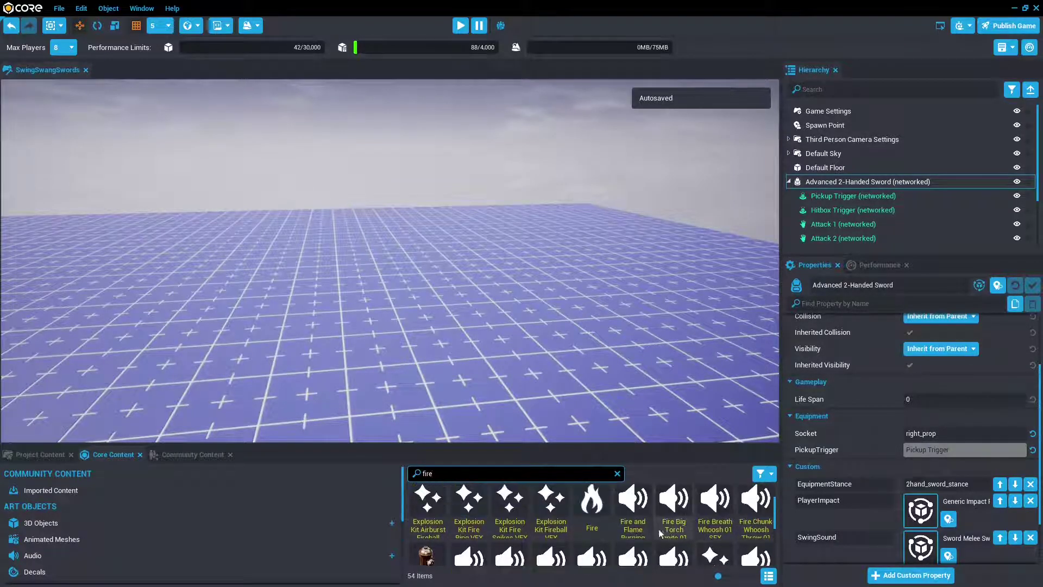
scroll(566, 516, down, 1)
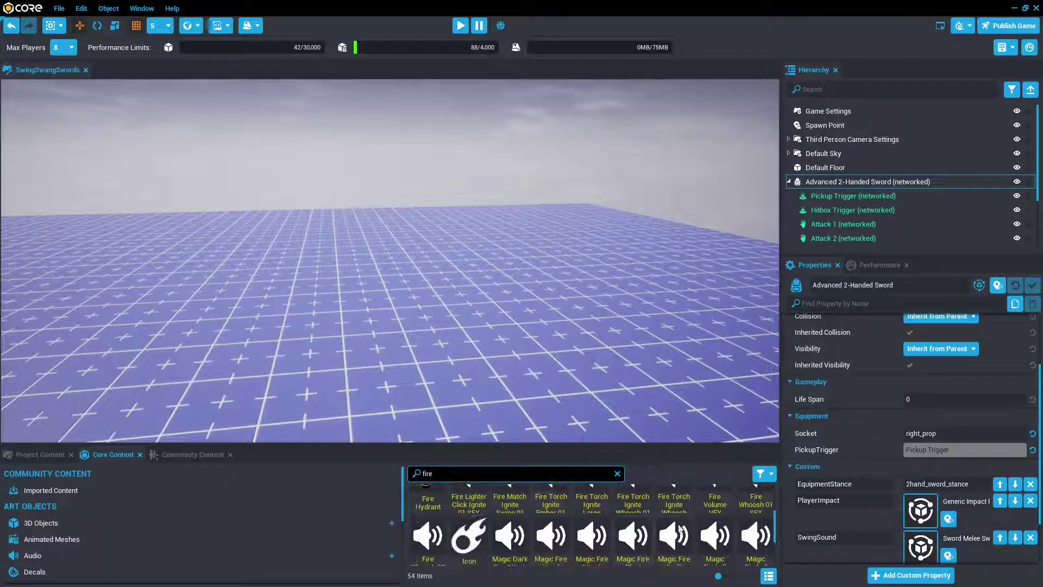
drag(715, 497, 839, 191)
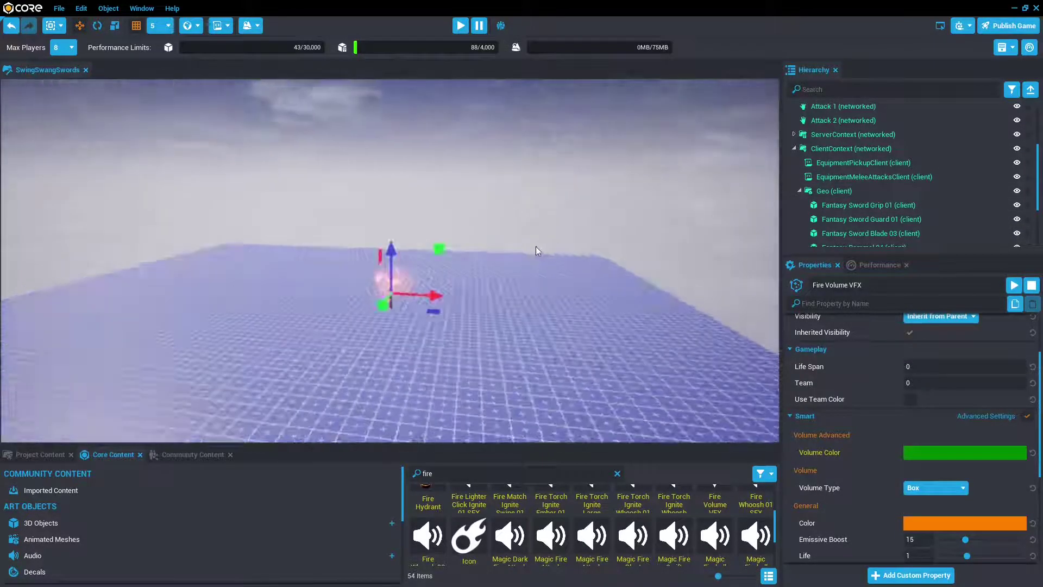
Step: Set the Fire Volume VFX's Emissive Boost to 50 and its Particle Scale Multiplier to 0.1
key(w)
right_drag(527, 274, 533, 248)
key(e)
key(r)
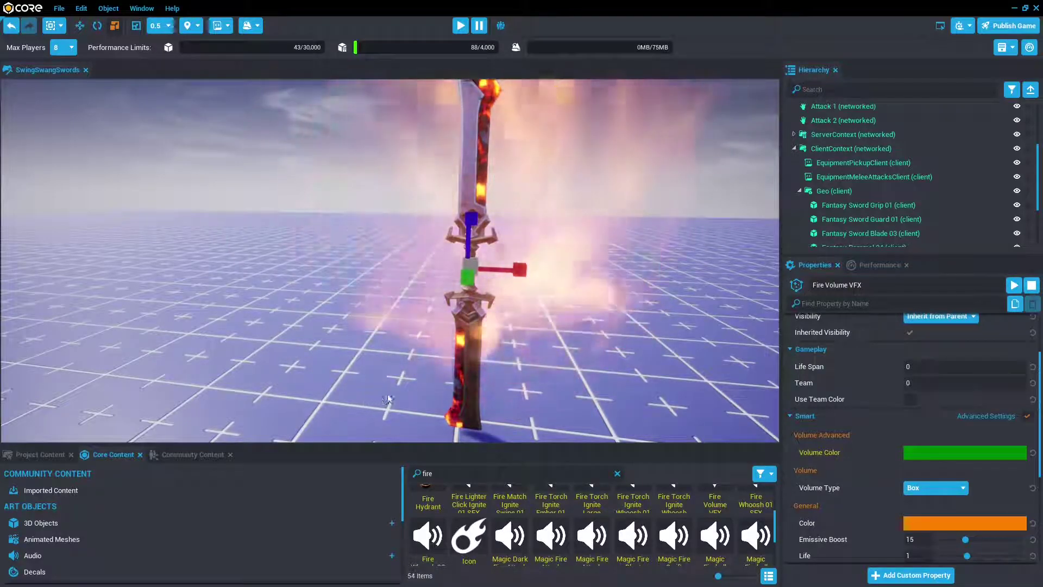
scroll(963, 458, down, 3)
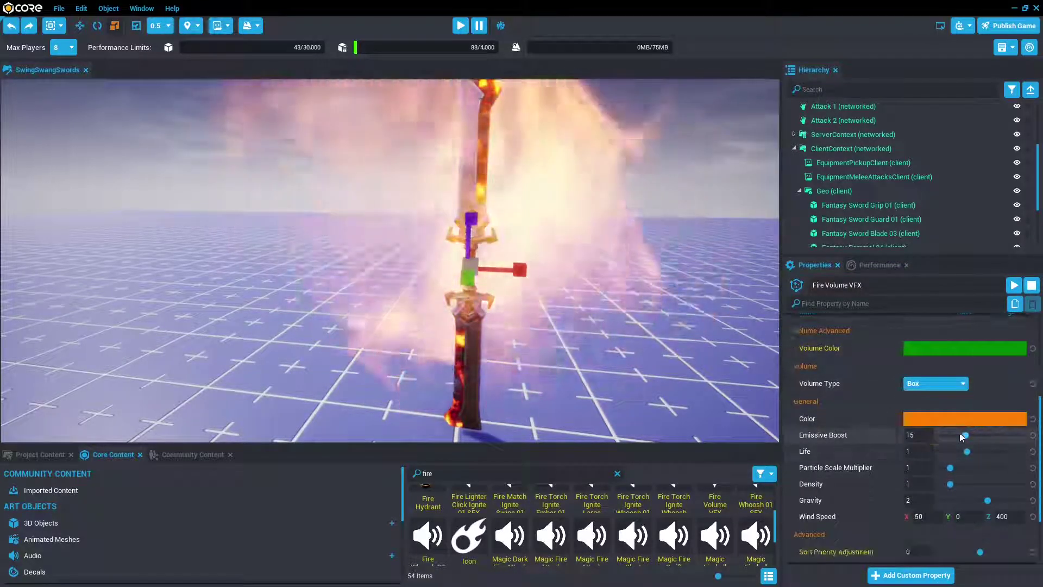
drag(965, 436, 1019, 436)
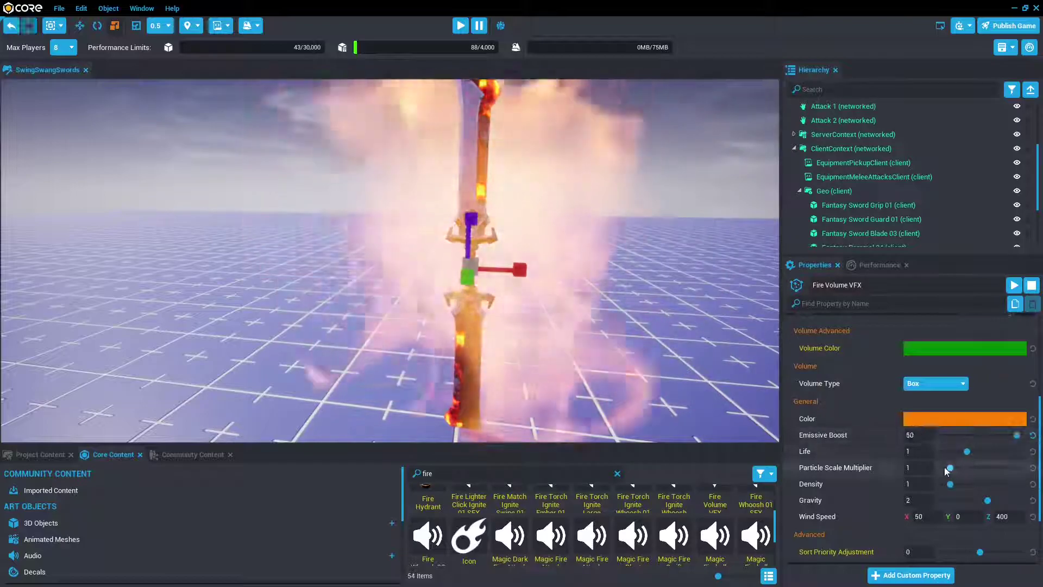
drag(949, 468, 945, 467)
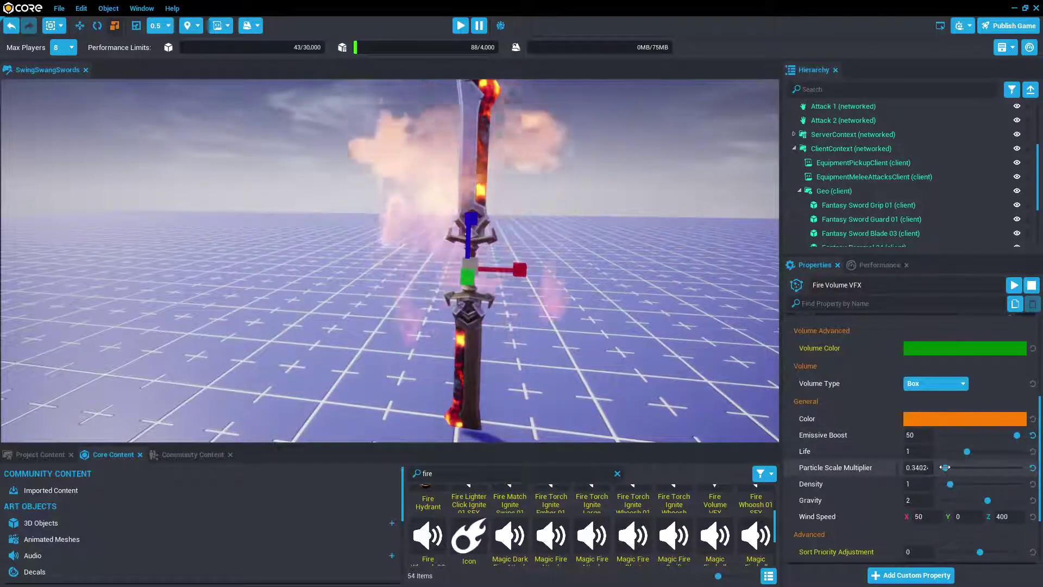
Step: Preview the game and run the character around with the sword to check the fire effect in motion
key(d)
key(s)
right_drag(558, 346, 552, 346)
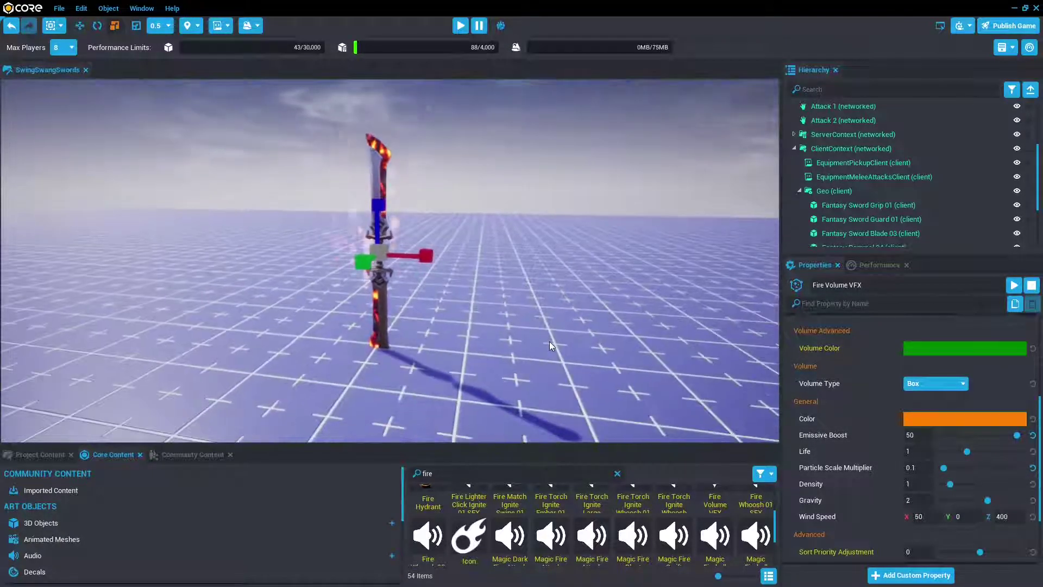
click(459, 26)
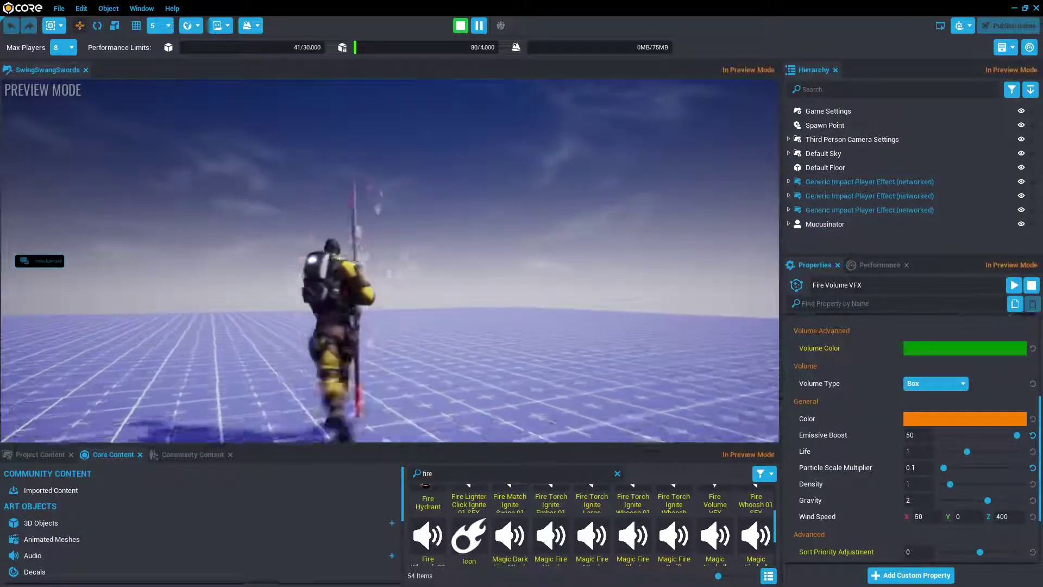
key(s)
key(w)
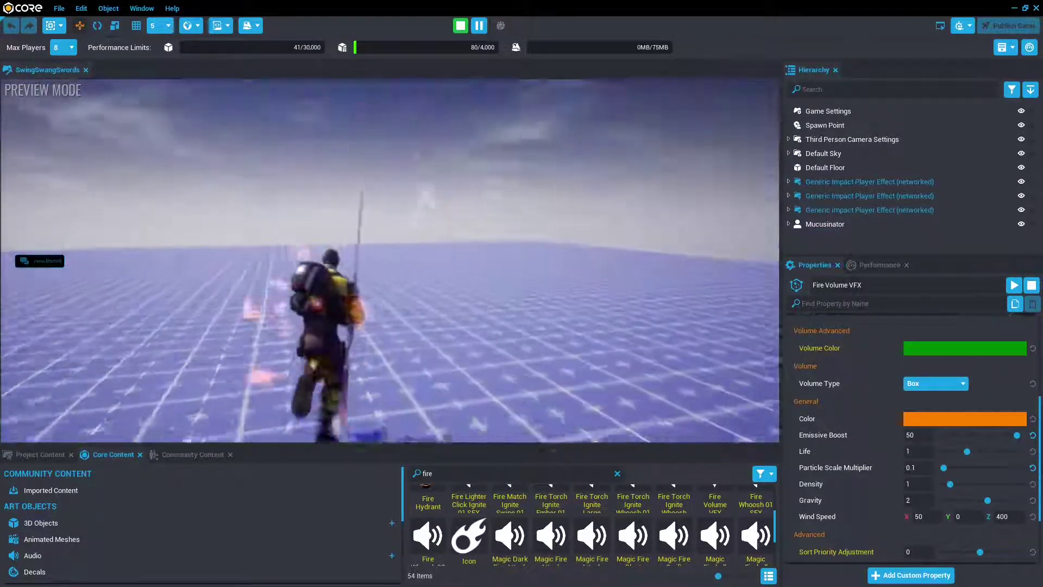